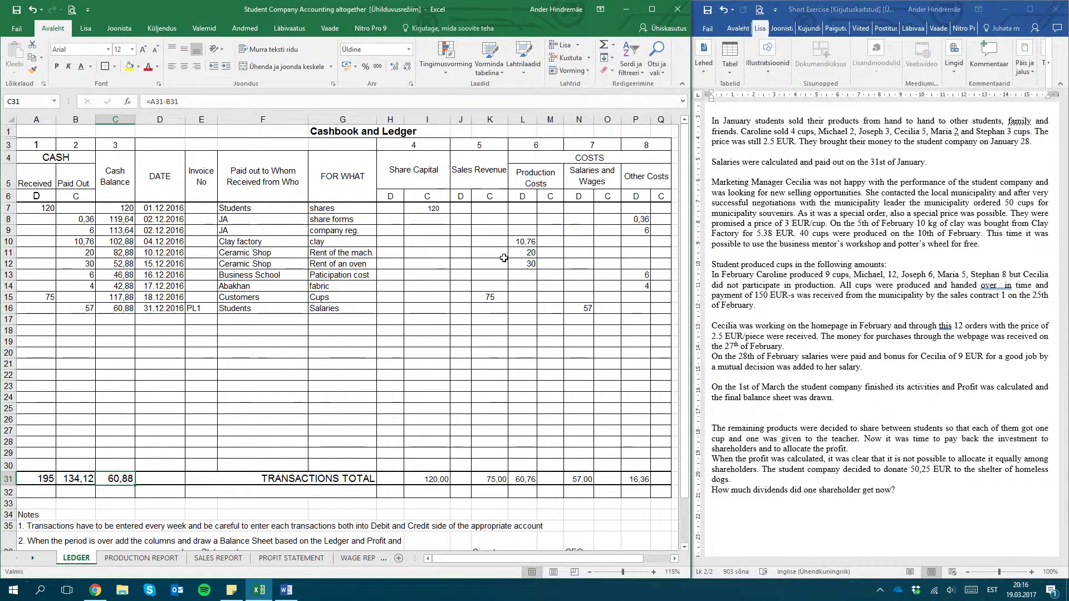
# Step: Read the exercise questions on the first month and the January sales paragraph in the Word document
pyautogui.click(789, 253)
pyautogui.scroll(1, 772, 200)
pyautogui.scroll(2, 771, 200)
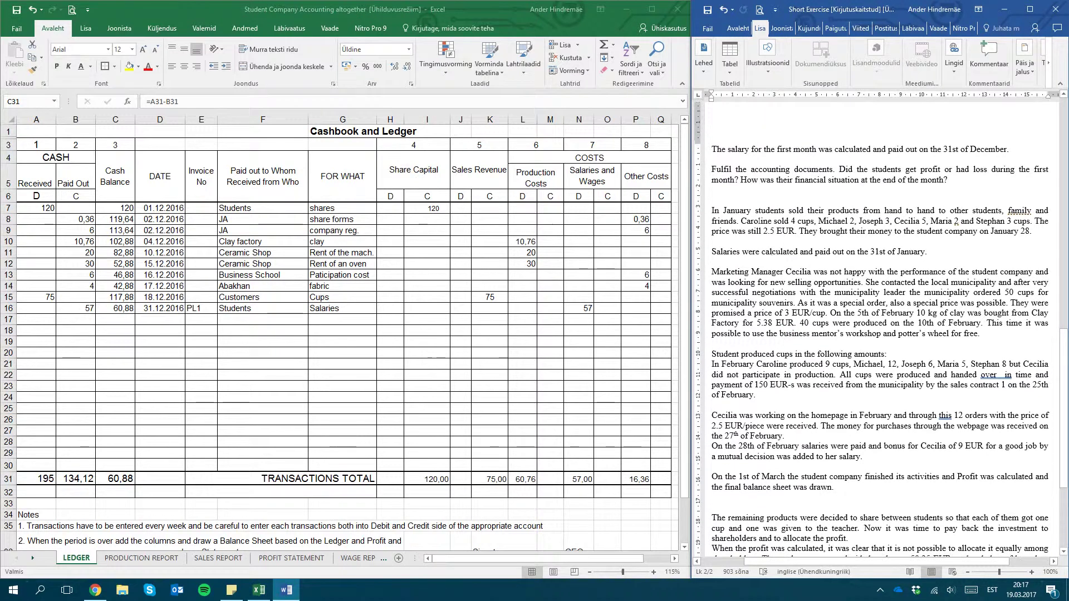
pyautogui.moveTo(745, 179); pyautogui.dragTo(938, 183)
pyautogui.click(938, 185)
pyautogui.scroll(-2, 718, 198)
pyautogui.scroll(-2, 718, 199)
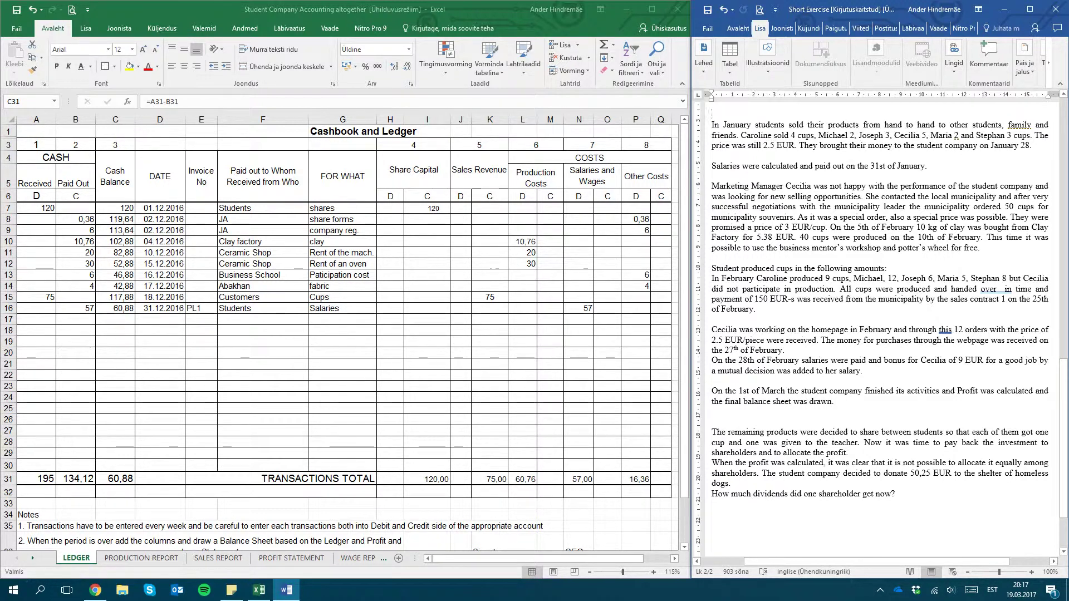
pyautogui.click(776, 146)
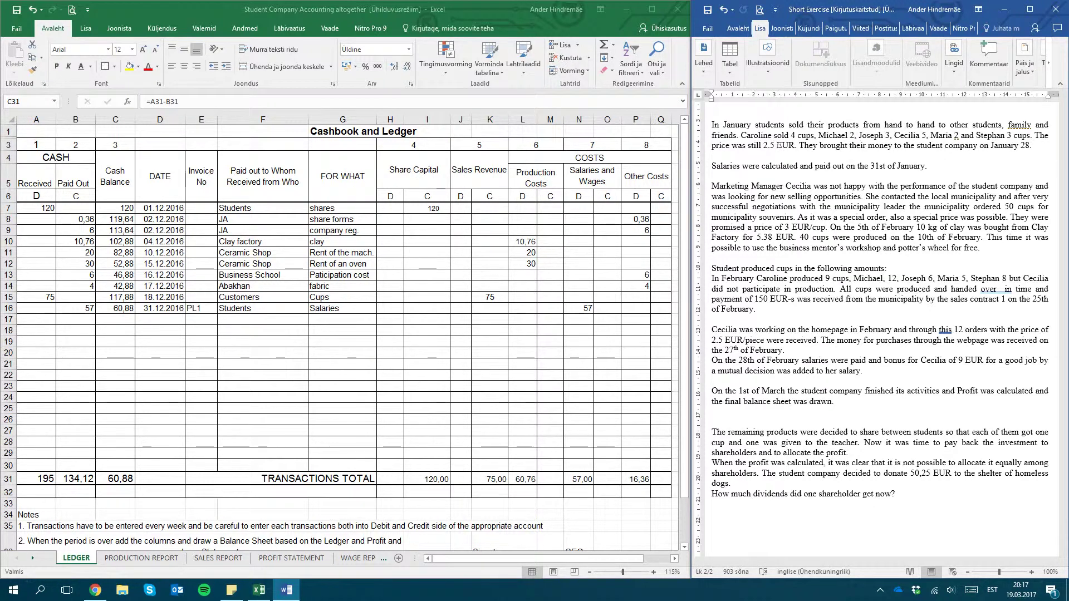
# Step: On the sales report sheet, list the first three January sellers' names from the exercise in A8:A10
pyautogui.click(217, 557)
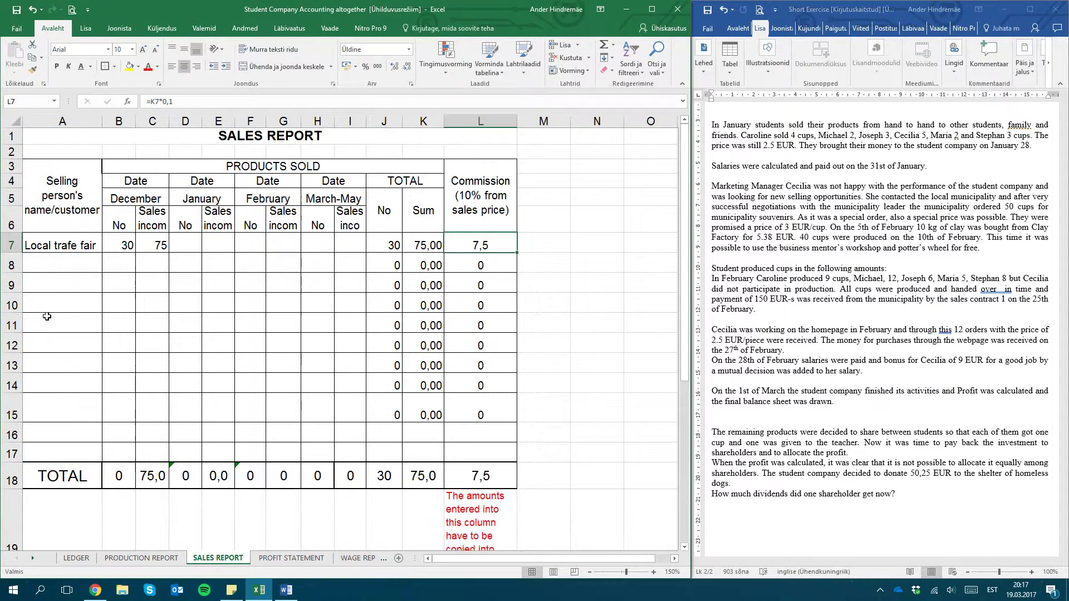
pyautogui.click(66, 268)
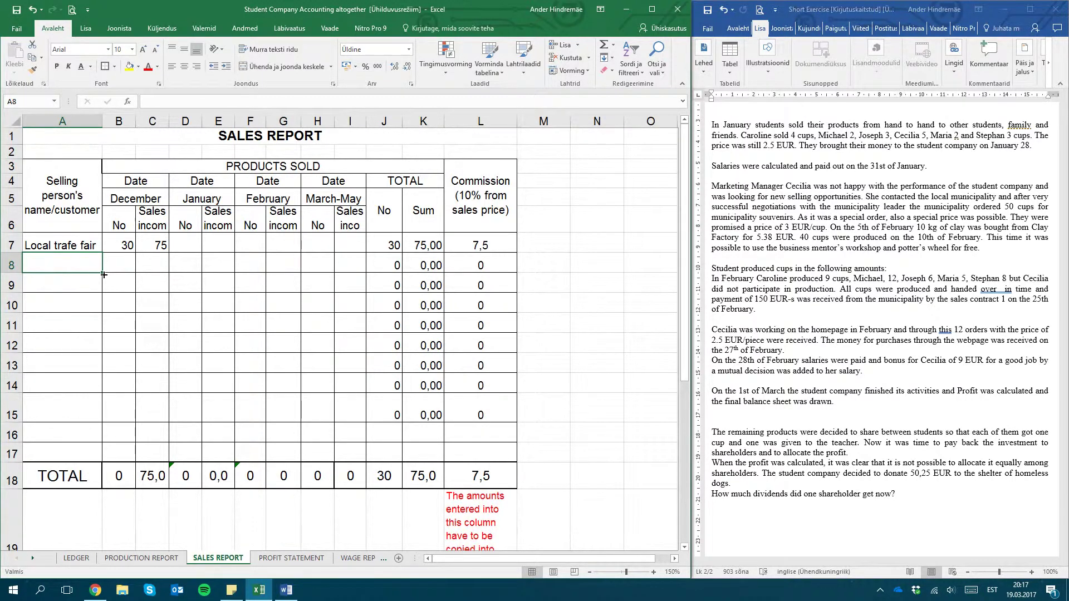
pyautogui.write('Caroline')
pyautogui.press('Return')
pyautogui.write('Micha')
pyautogui.press('Return')
pyautogui.write('Jospe')
pyautogui.write('h')
pyautogui.press('BackSpace')
pyautogui.press('BackSpace')
pyautogui.press('BackSpace')
pyautogui.write('eph')
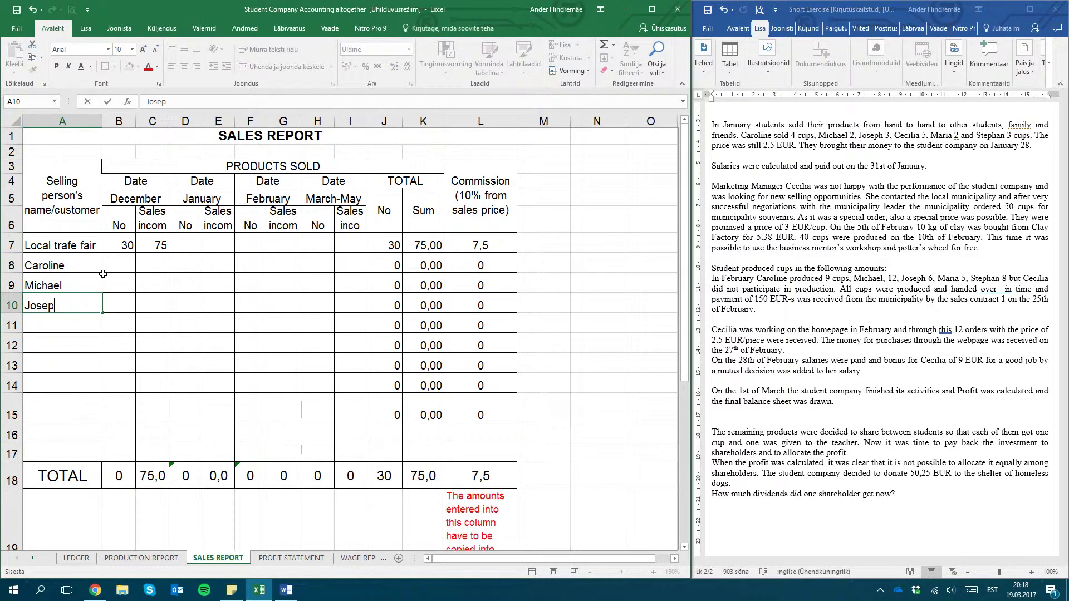
pyautogui.press('Return')
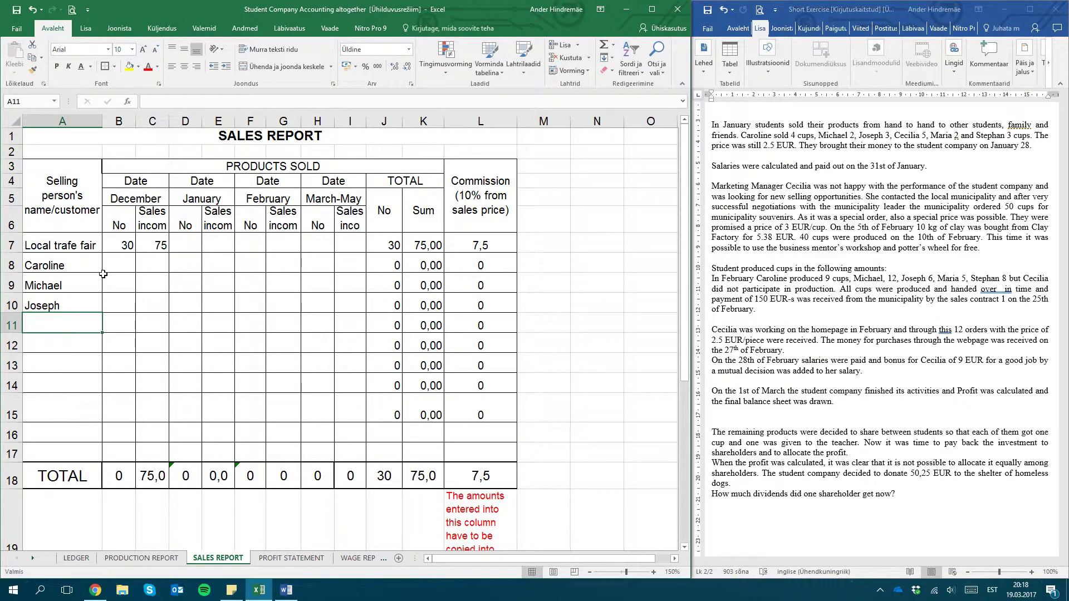
# Step: List the remaining three sellers' names in A11:A13, spelled as in the exercise text
pyautogui.write('Cecili')
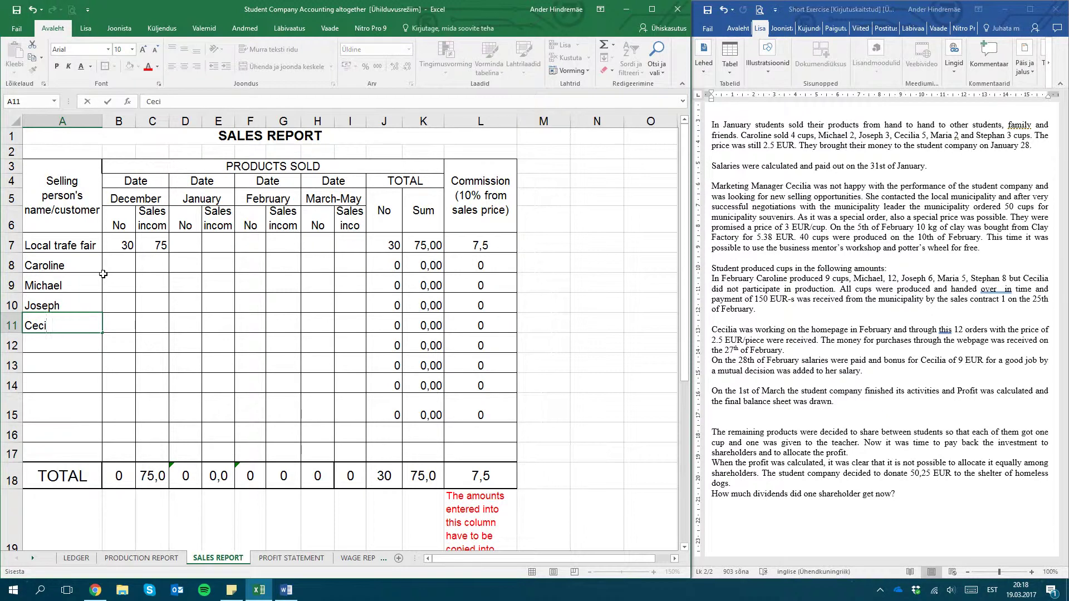
pyautogui.write('lia')
pyautogui.press('Return')
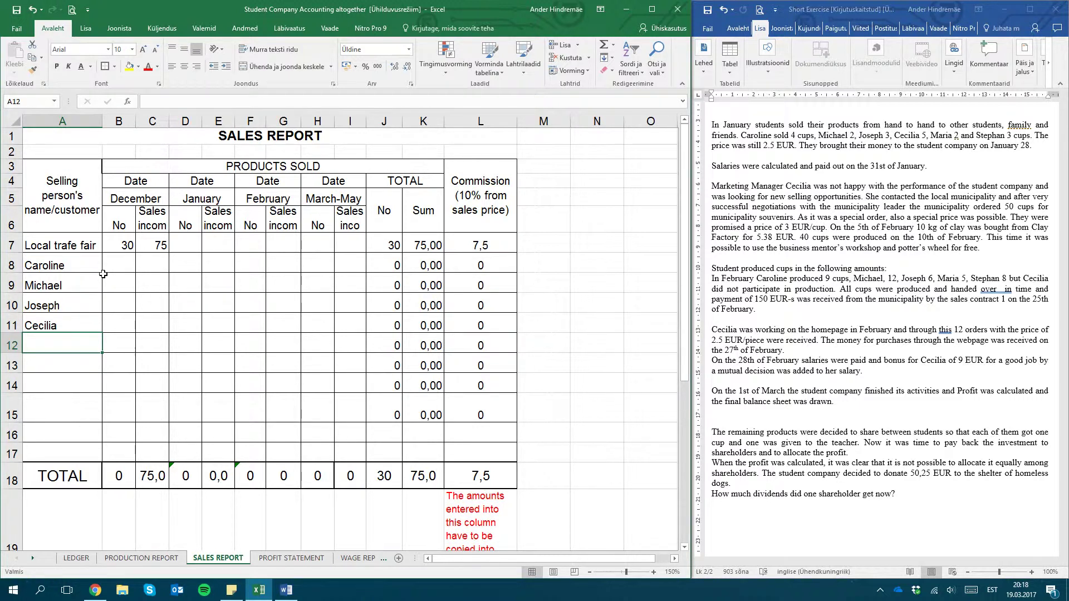
pyautogui.write('Maria')
pyautogui.press('Return')
pyautogui.write('>')
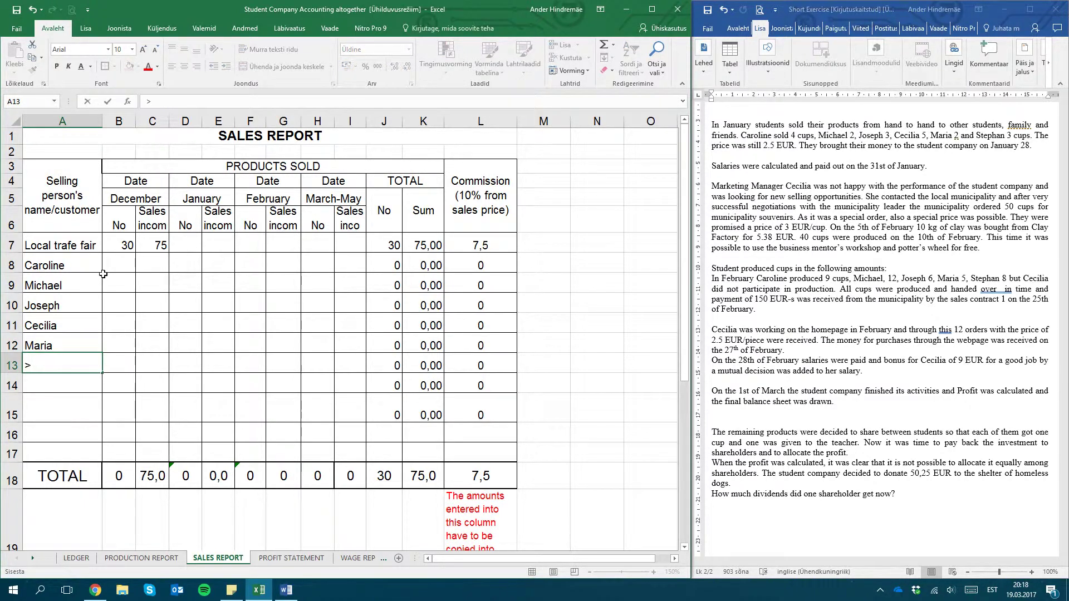
pyautogui.press('BackSpace')
pyautogui.write('Sth')
pyautogui.write('phen')
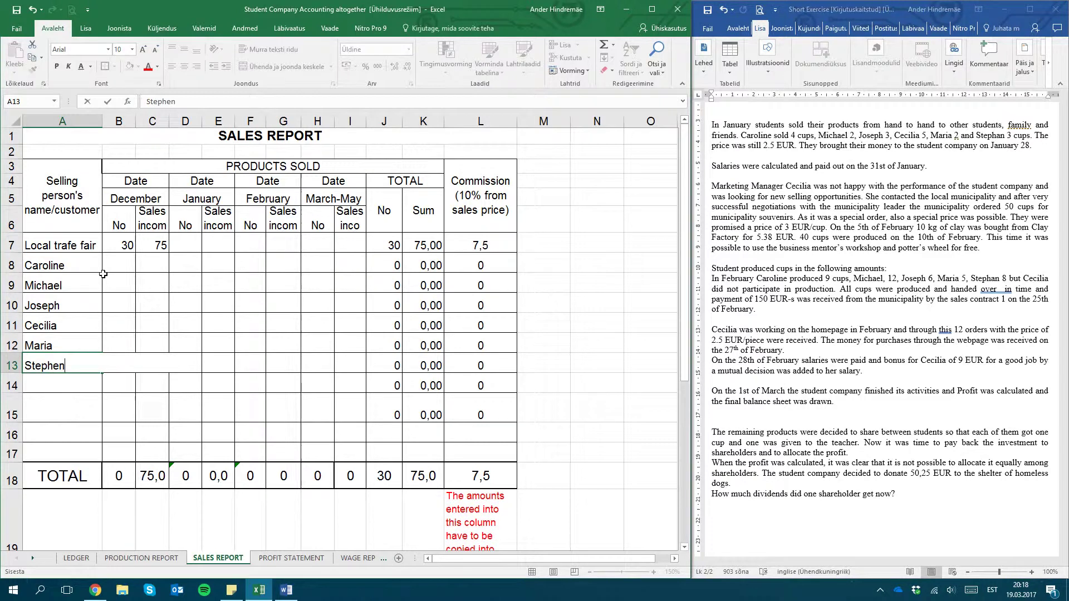
pyautogui.press('Return')
pyautogui.click(75, 363)
pyautogui.write('Stephan')
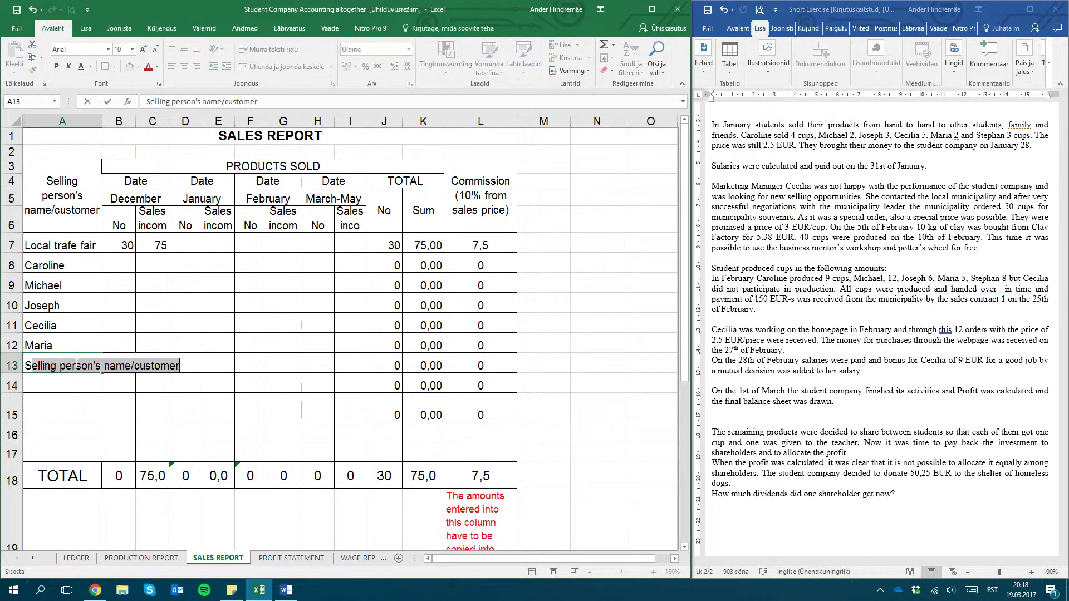
pyautogui.press('Return')
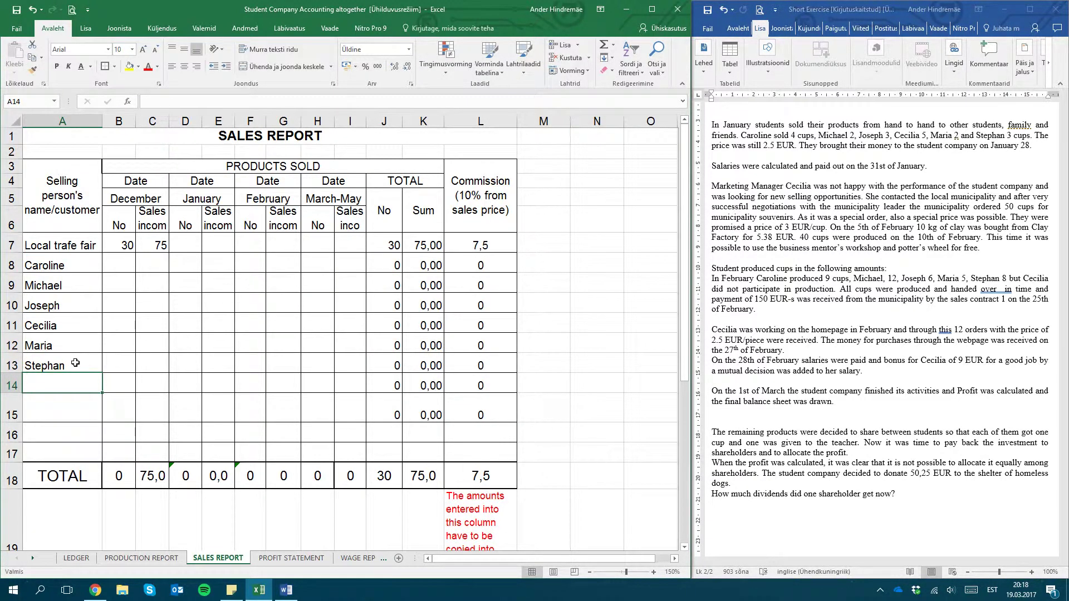
# Step: Enter the January quantities sold 4, 2 and 3 for the first three sellers in D8:D10
pyautogui.click(207, 192)
pyautogui.click(187, 257)
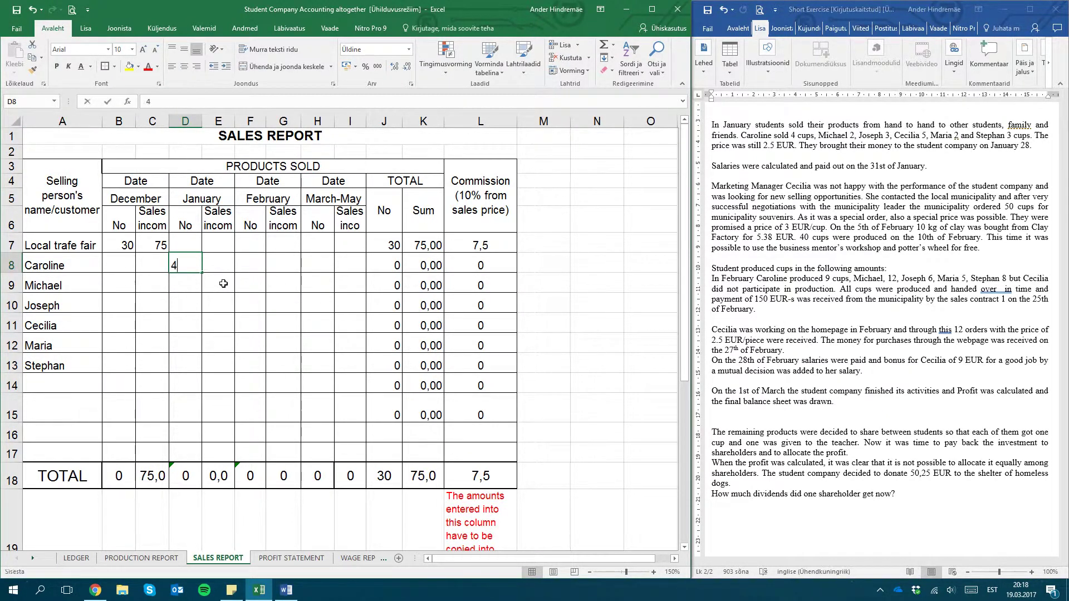
pyautogui.write('4')
pyautogui.press('Return')
pyautogui.write('2')
pyautogui.press('Return')
pyautogui.write('3')
pyautogui.press('Return')
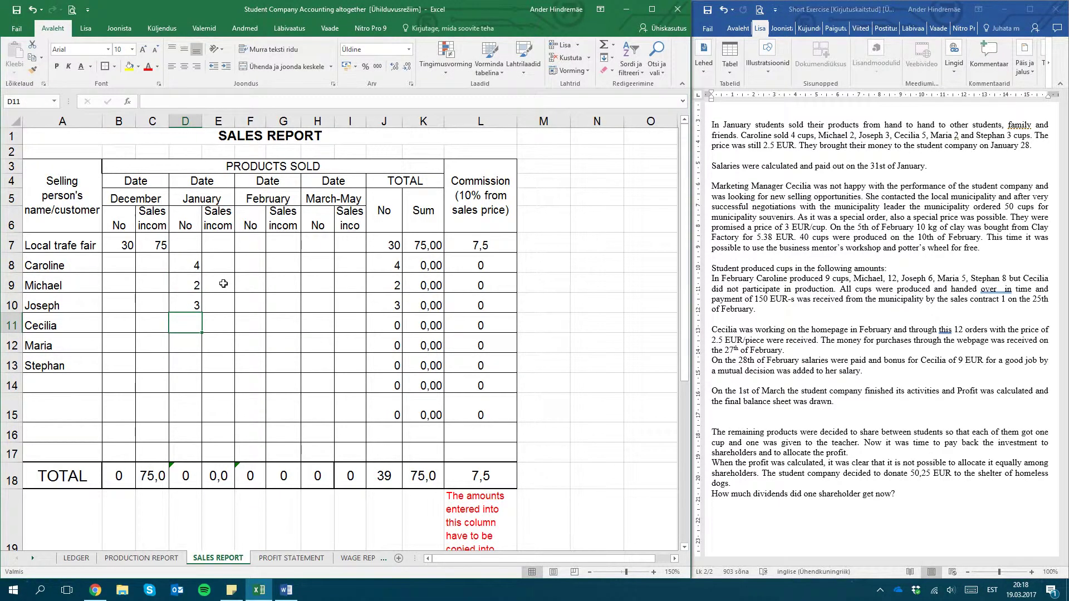
# Step: Enter the January quantities sold 5, 2 and 3 for the last three sellers in D11:D13
pyautogui.write('5')
pyautogui.press('Return')
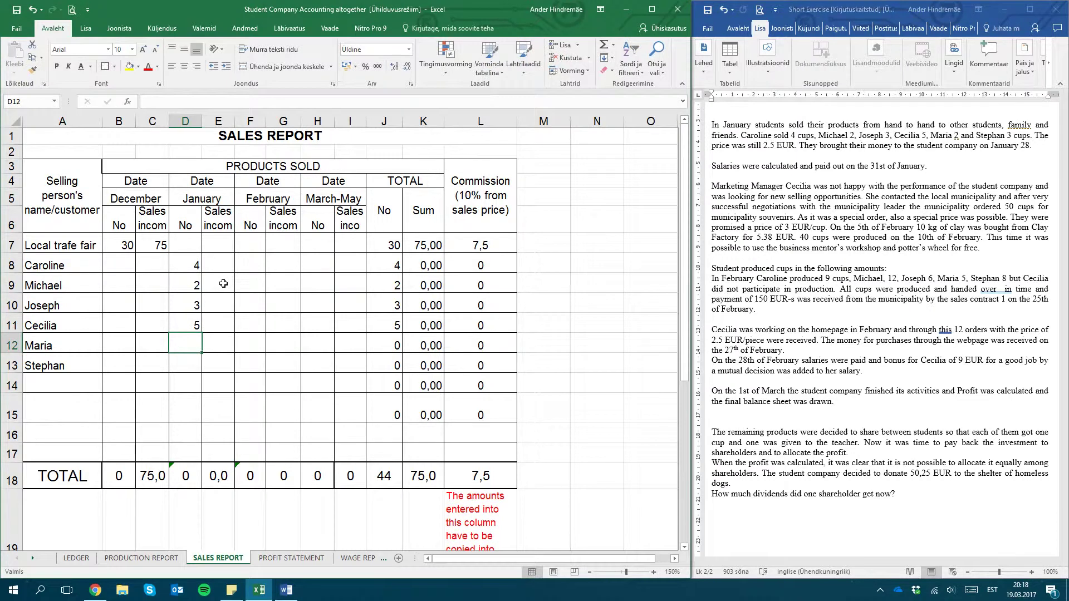
pyautogui.write('2')
pyautogui.press('Return')
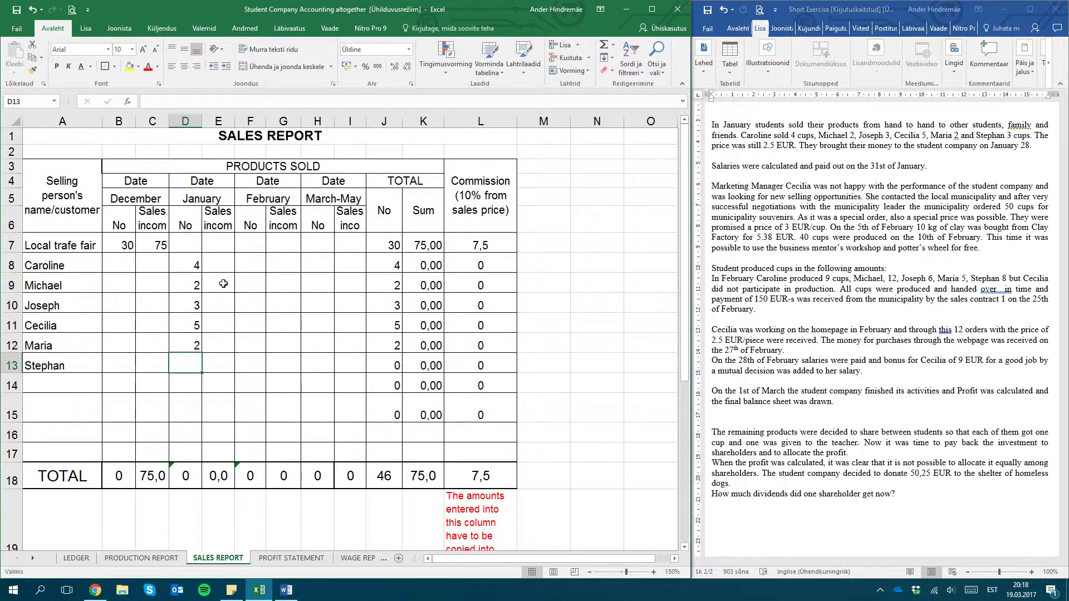
pyautogui.write('3')
pyautogui.press('Return')
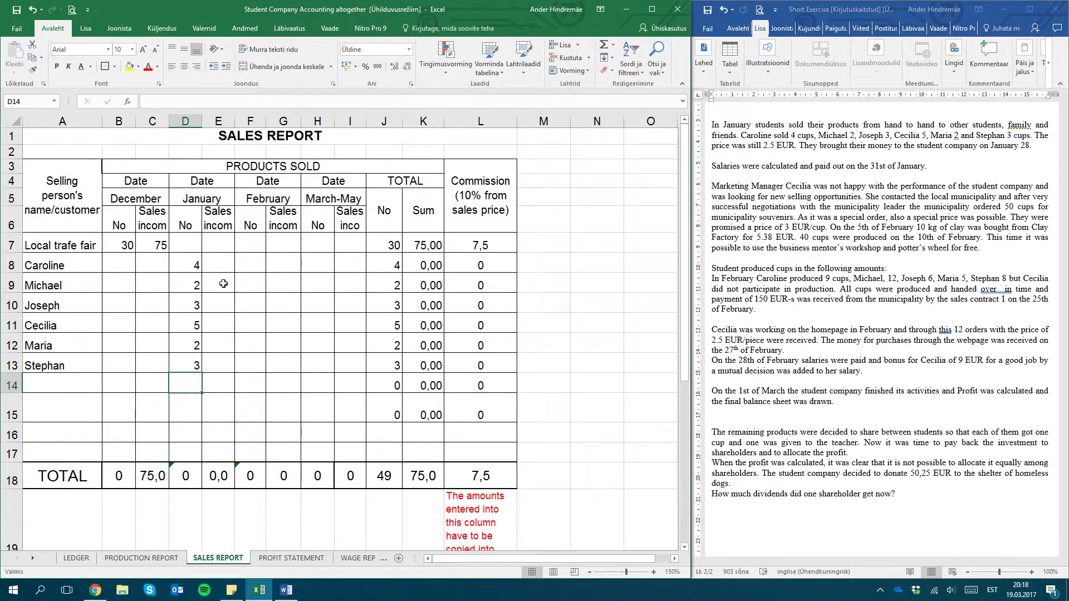
# Step: Enter the January sales income 10, 5 and 7,5 for the first three sellers in E8:E10
pyautogui.click(222, 266)
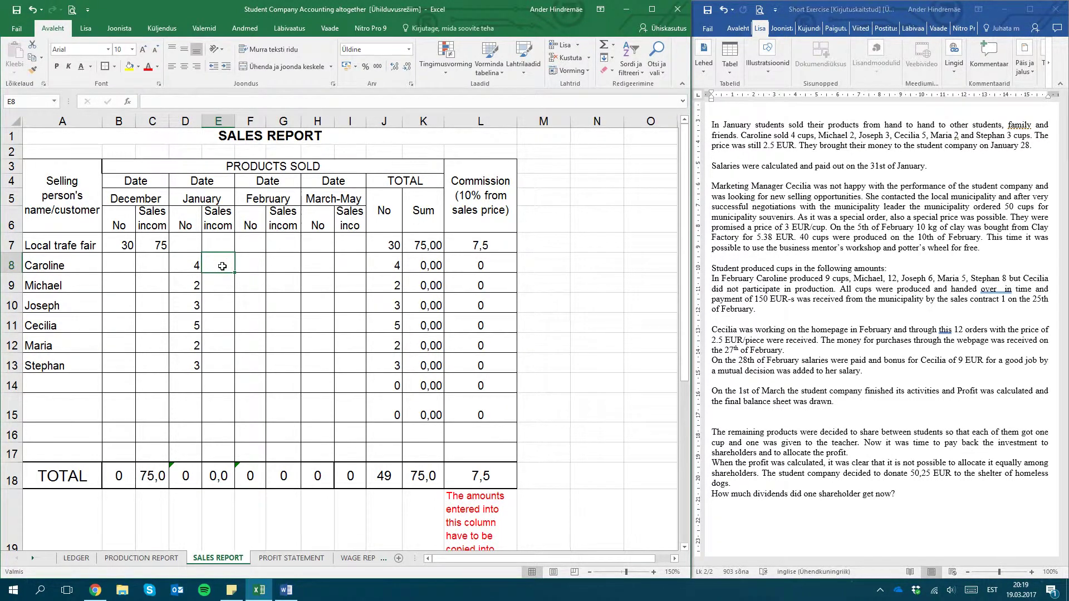
pyautogui.write('10')
pyautogui.press('Return')
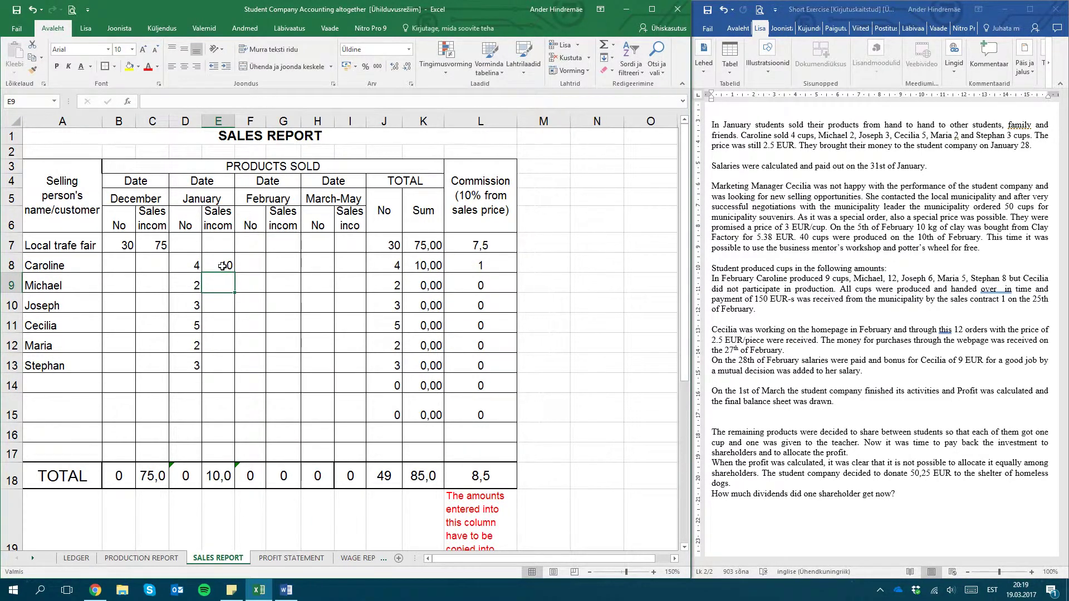
pyautogui.write('2')
pyautogui.press('Return')
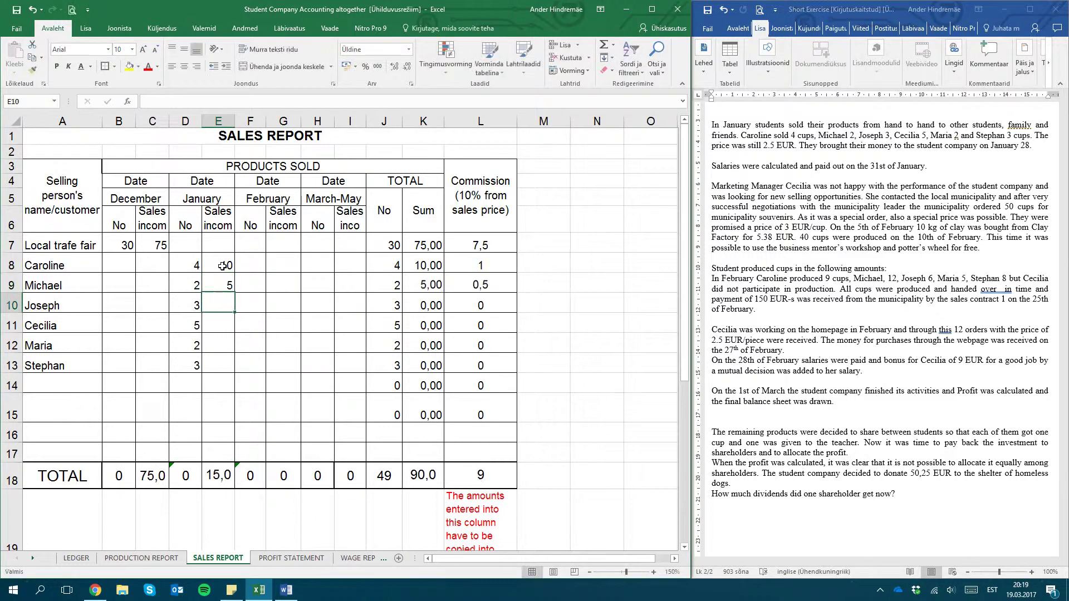
pyautogui.write('75')
pyautogui.press('BackSpace')
pyautogui.write(',5')
pyautogui.press('Return')
# Step: Enter the January sales income 12,5, 5 and 7,5 for the last three sellers in E11:E13
pyautogui.write('1')
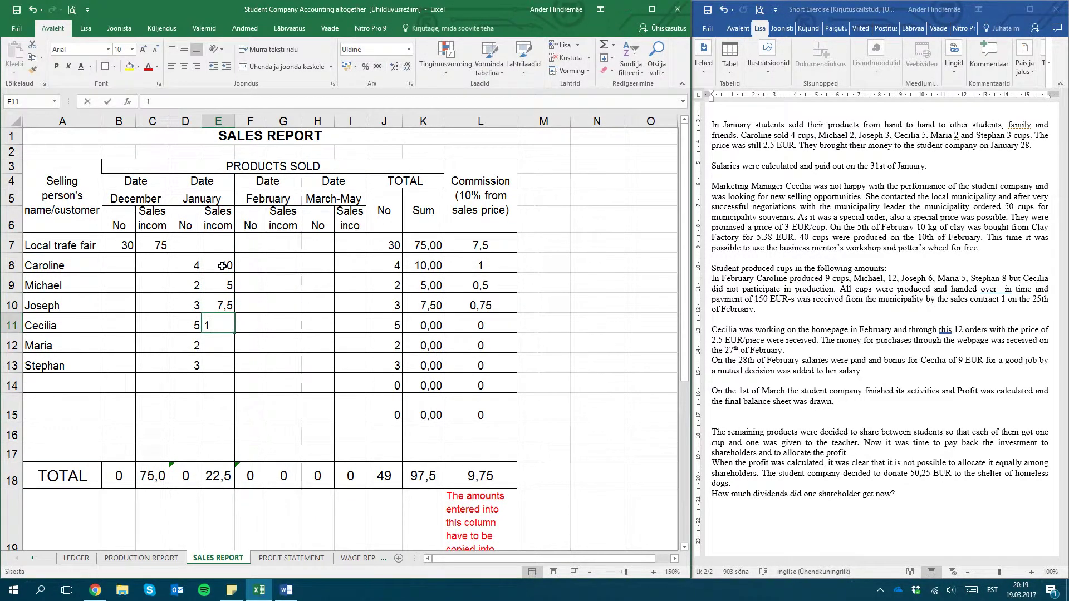
pyautogui.write('2,5')
pyautogui.press('Return')
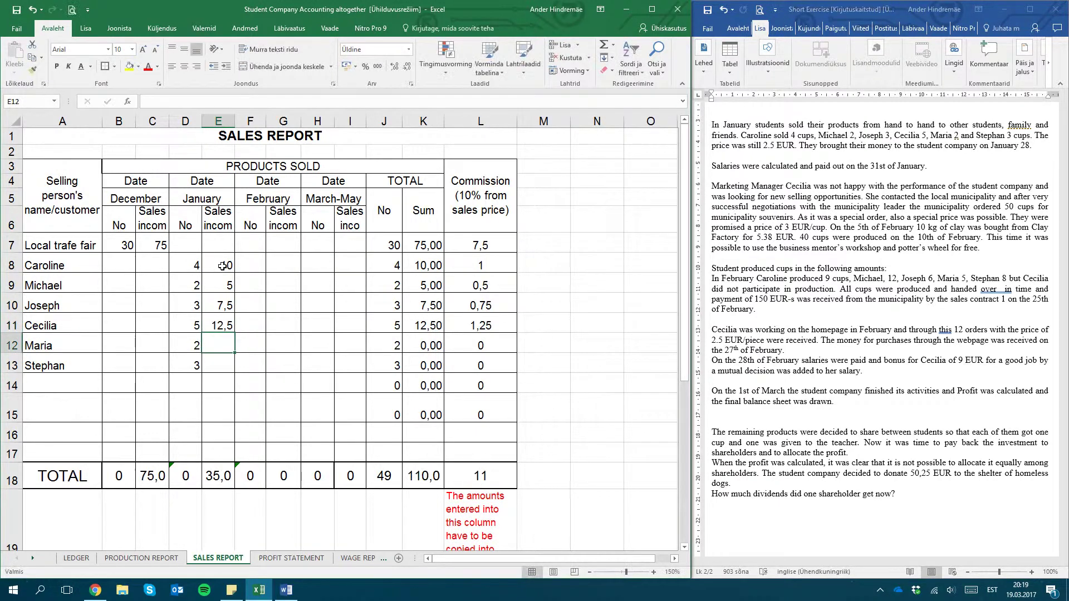
pyautogui.write('5')
pyautogui.press('Return')
pyautogui.write('7')
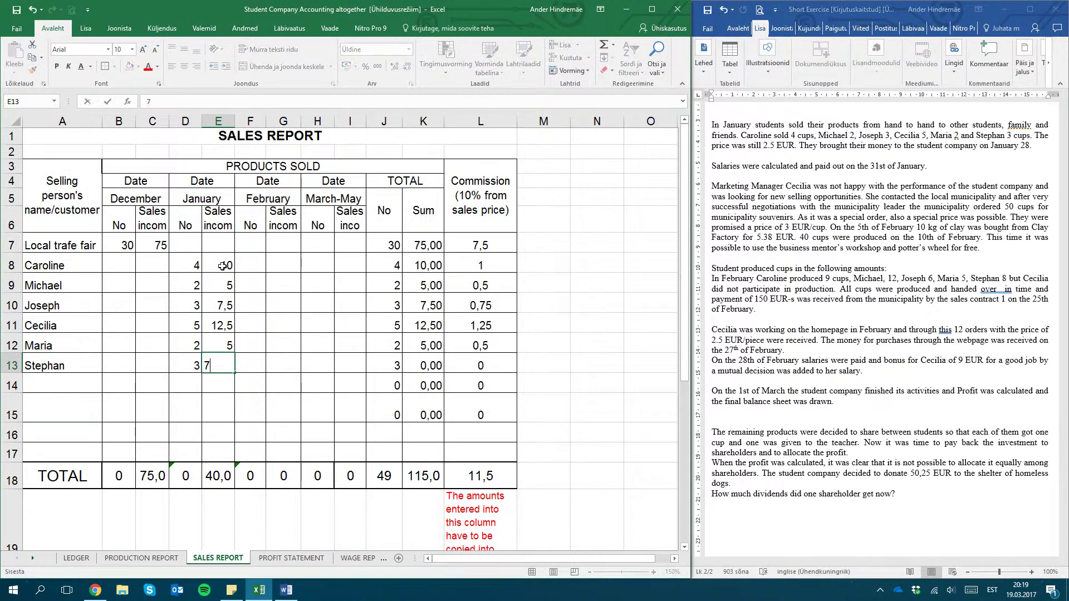
pyautogui.press('Return')
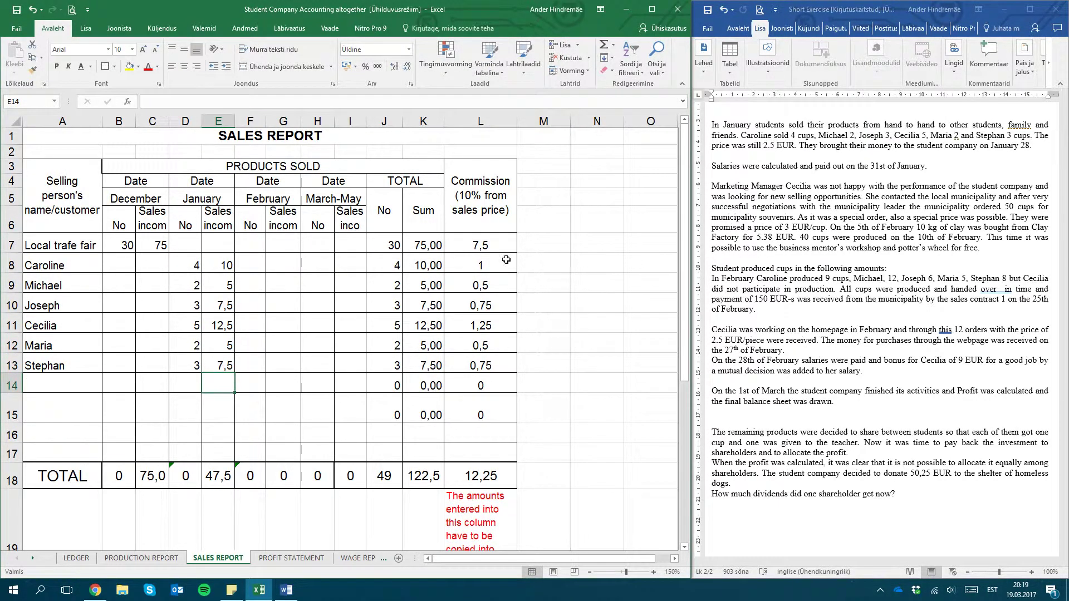
# Step: Review the six sellers' commissions and the January sales income total in the sales report
pyautogui.moveTo(492, 264); pyautogui.dragTo(496, 364)
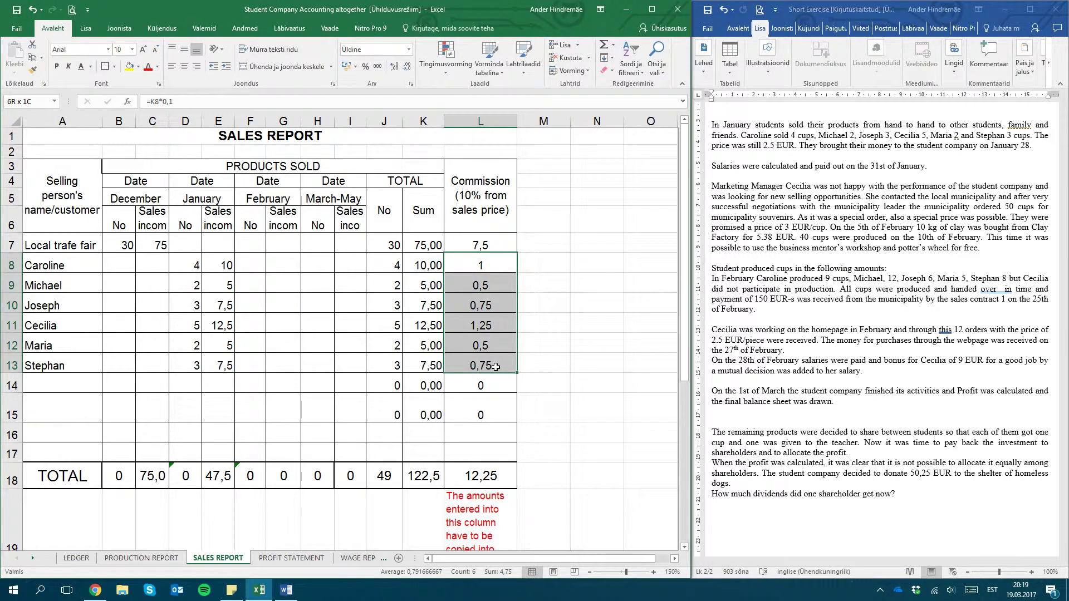
pyautogui.click(157, 433)
pyautogui.click(222, 480)
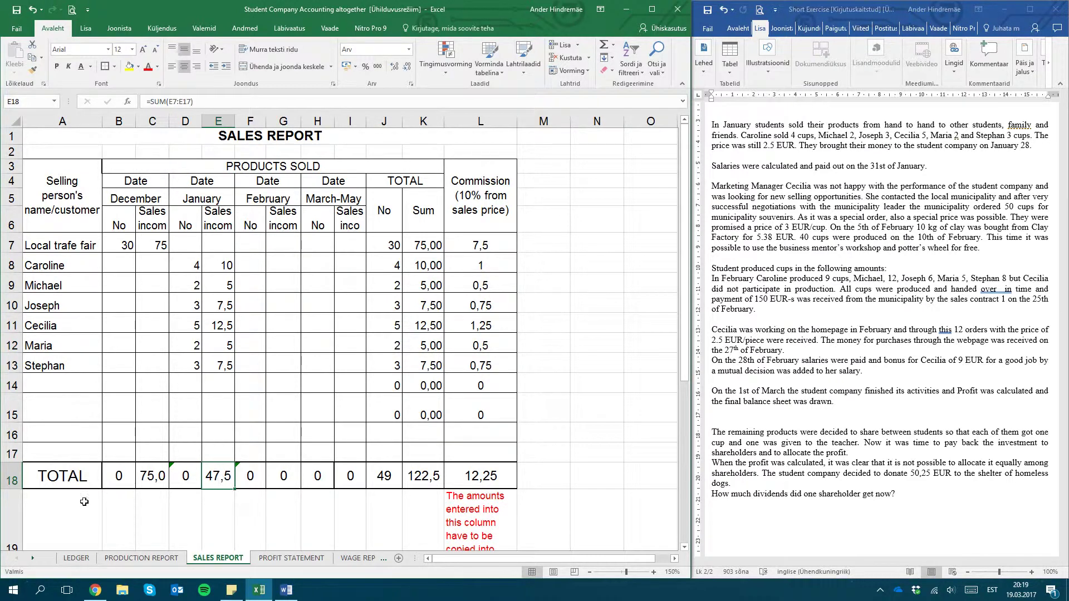
# Step: In row 17 of the ledger sheet, record 47,5 as cash received and 108,38 as the cash balance
pyautogui.click(67, 558)
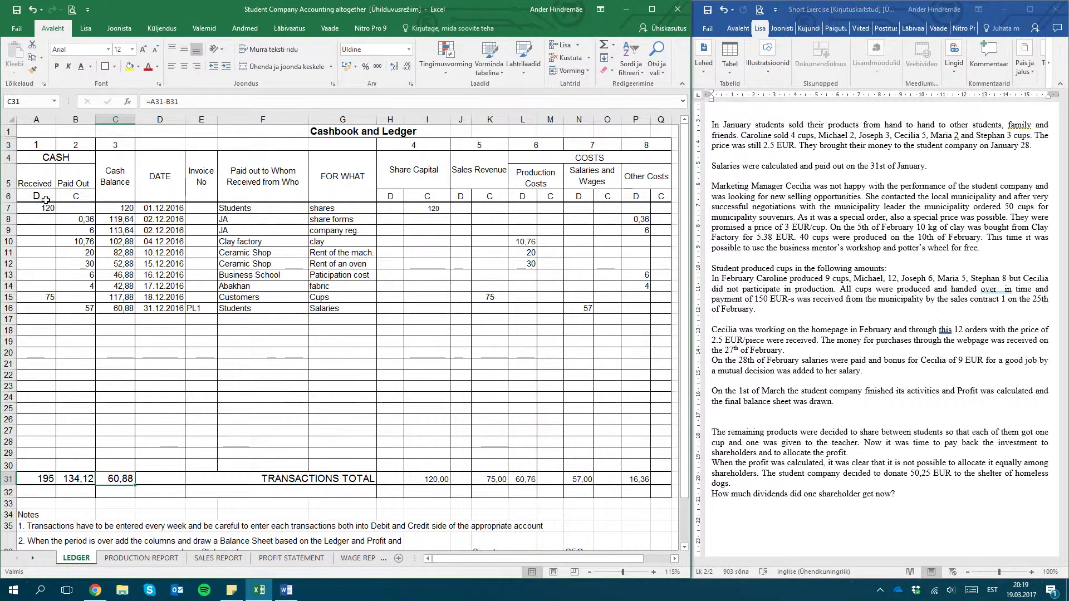
pyautogui.click(42, 321)
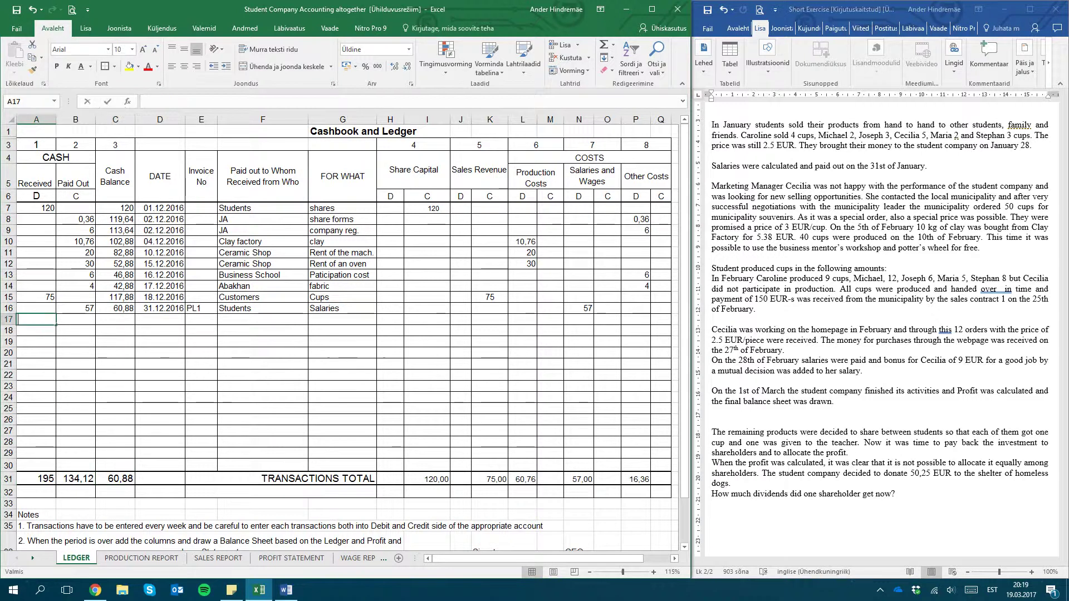
pyautogui.write('47,5')
pyautogui.press('Tab')
pyautogui.press('Tab')
pyautogui.write('108,')
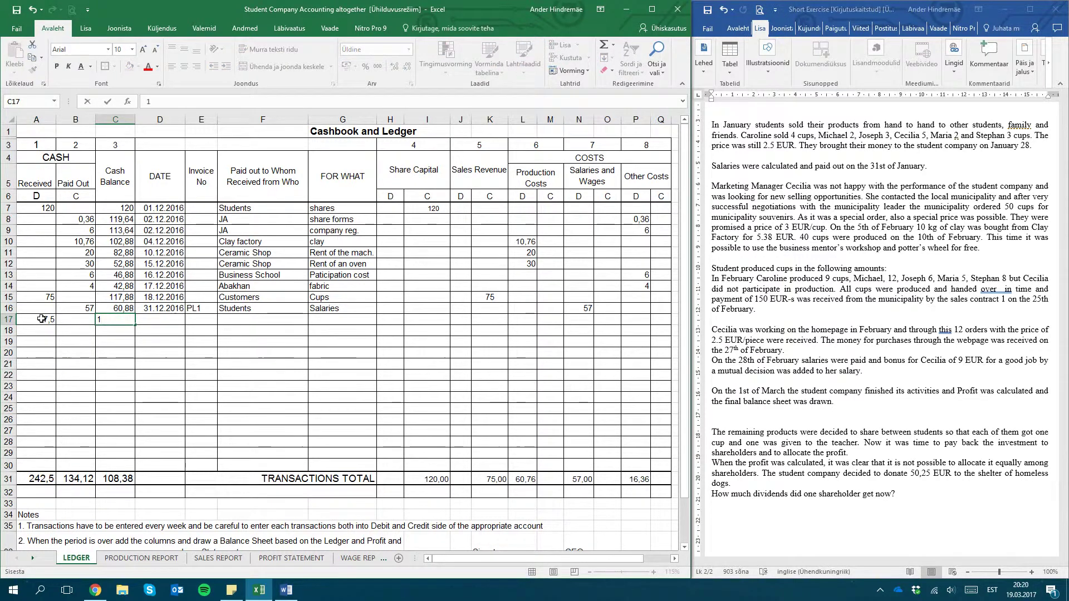
pyautogui.press('Tab')
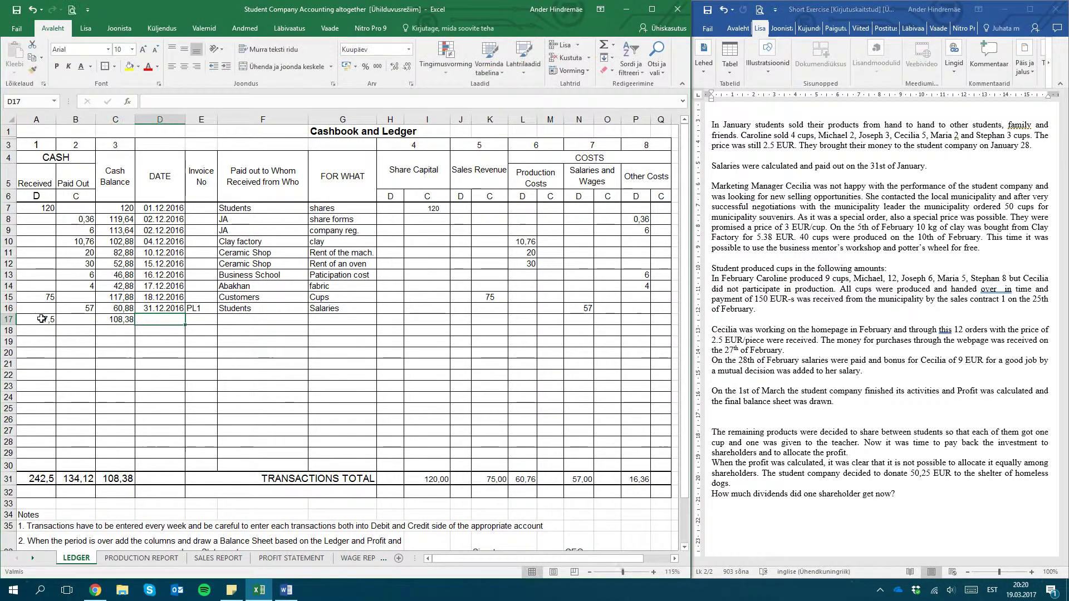
# Step: Complete row 17 of the ledger with the date 28.01.2017, Students as the payer and Sales revenue as the purpose
pyautogui.write('28.')
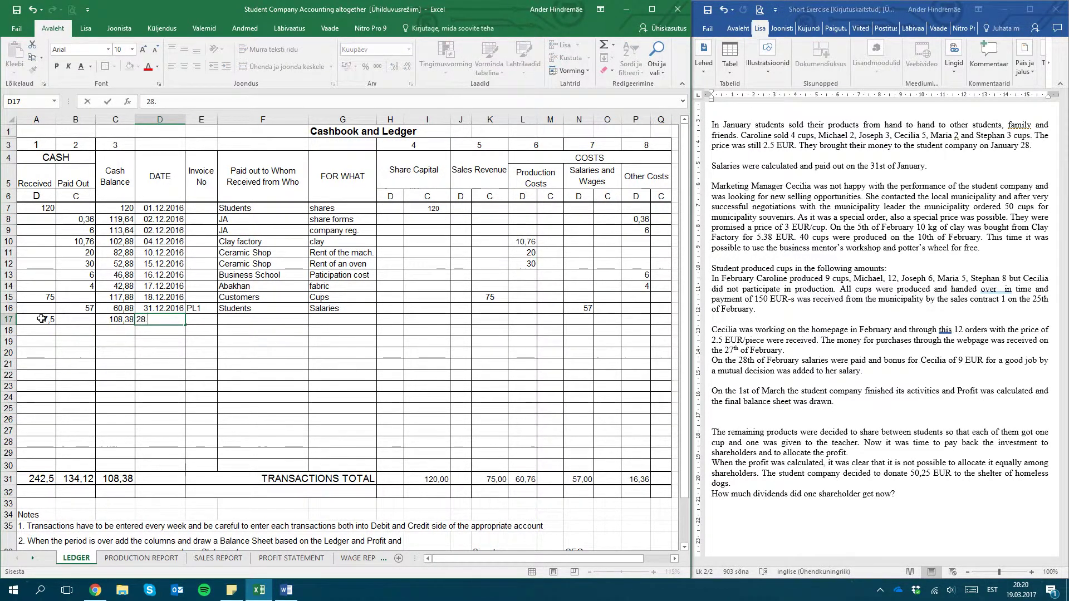
pyautogui.write('01.2017')
pyautogui.press('Tab')
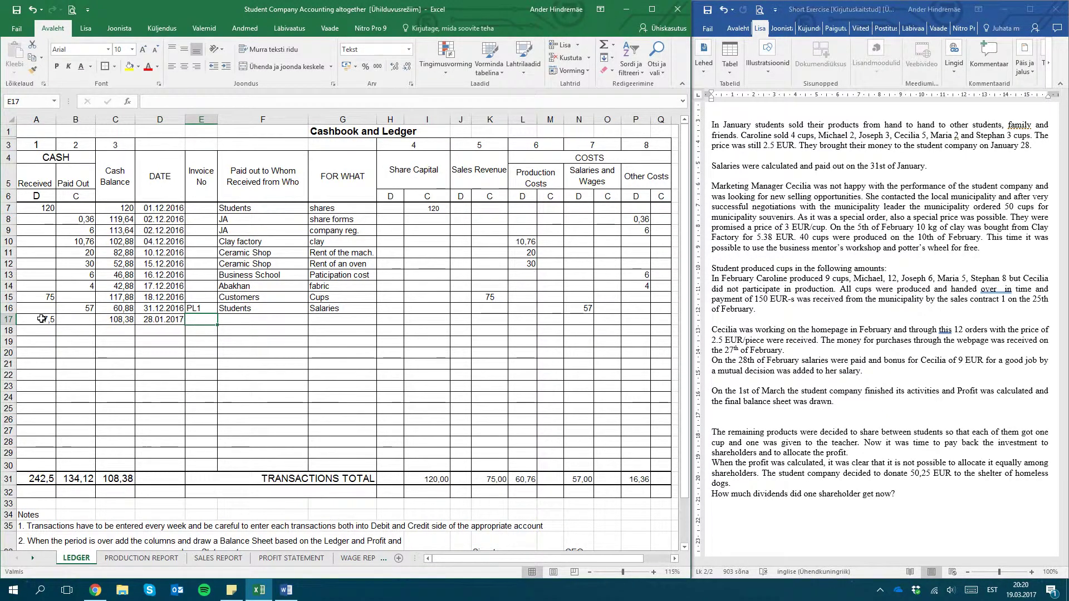
pyautogui.press('Tab')
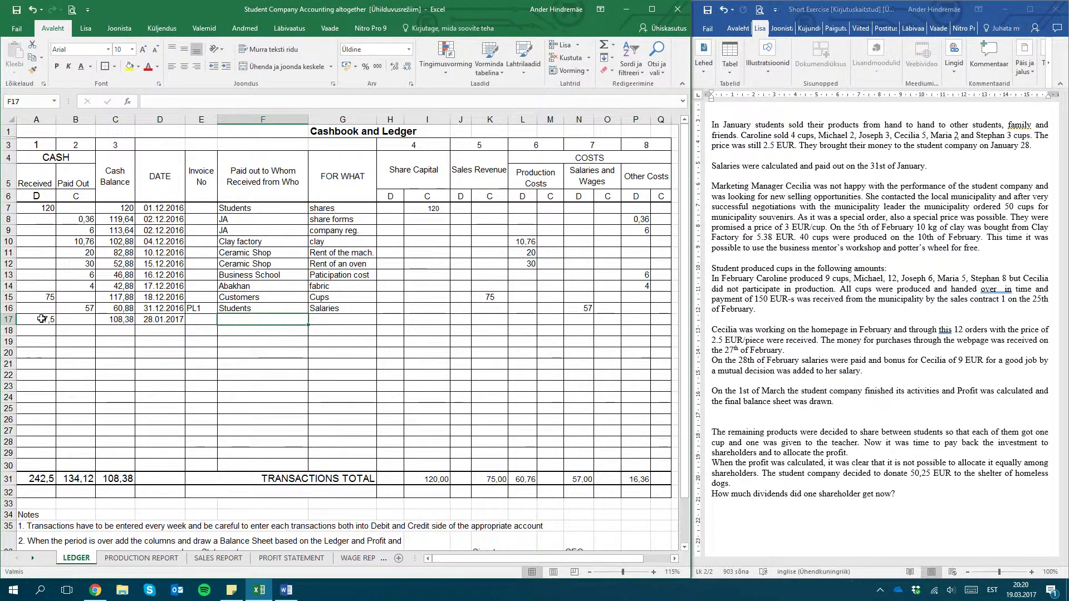
pyautogui.write('Students')
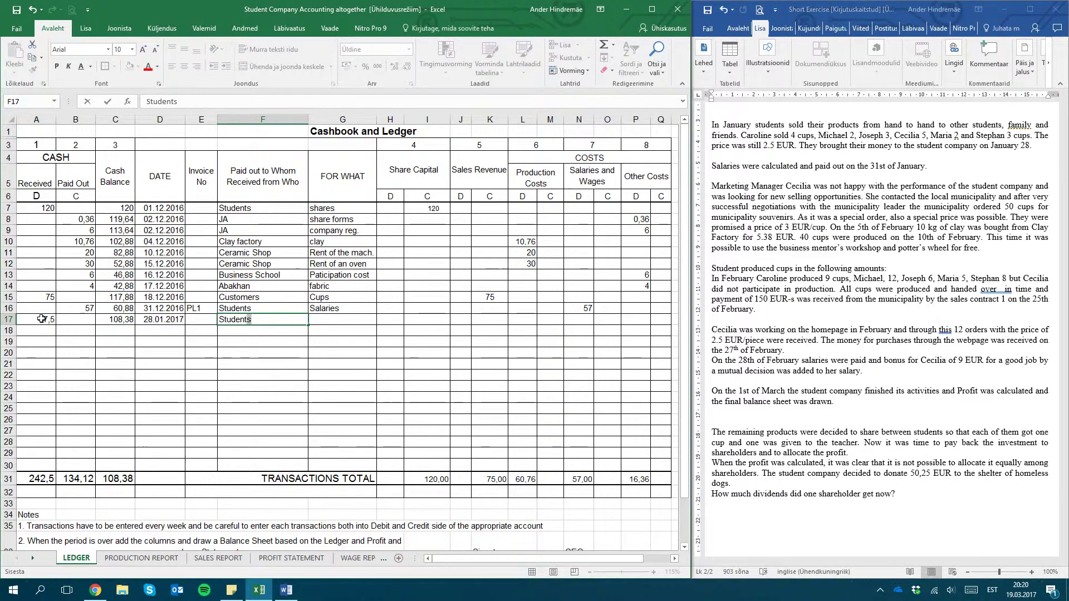
pyautogui.press('Tab')
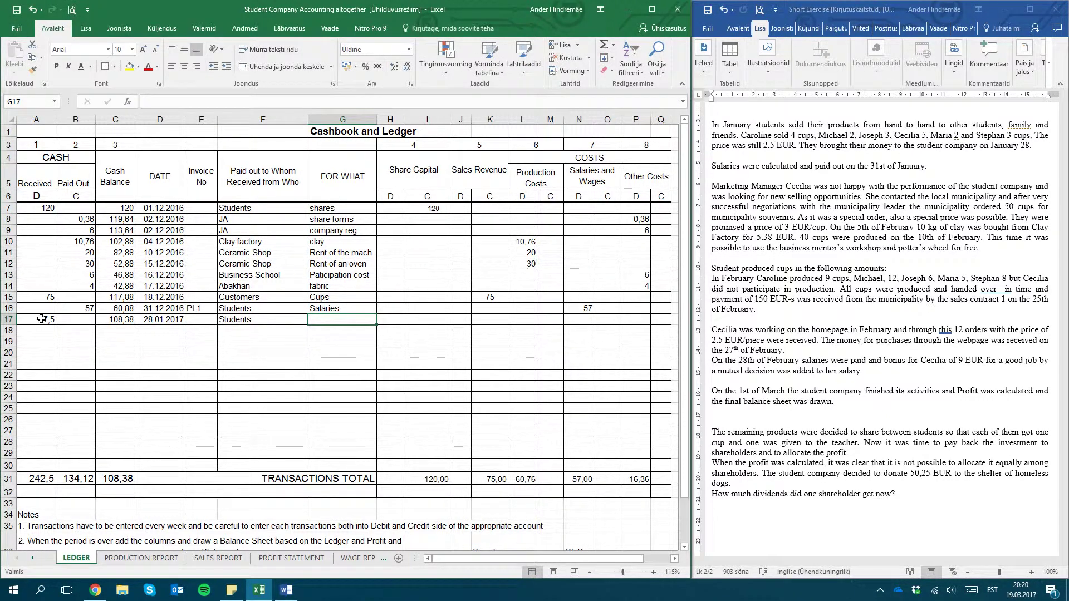
pyautogui.write('Sale')
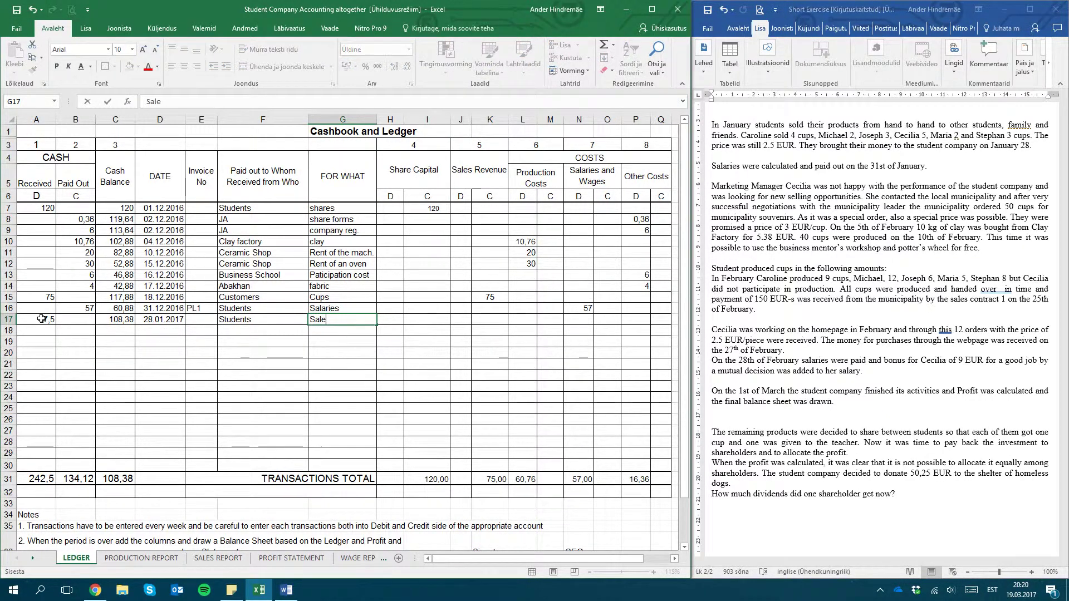
pyautogui.write('s revenue')
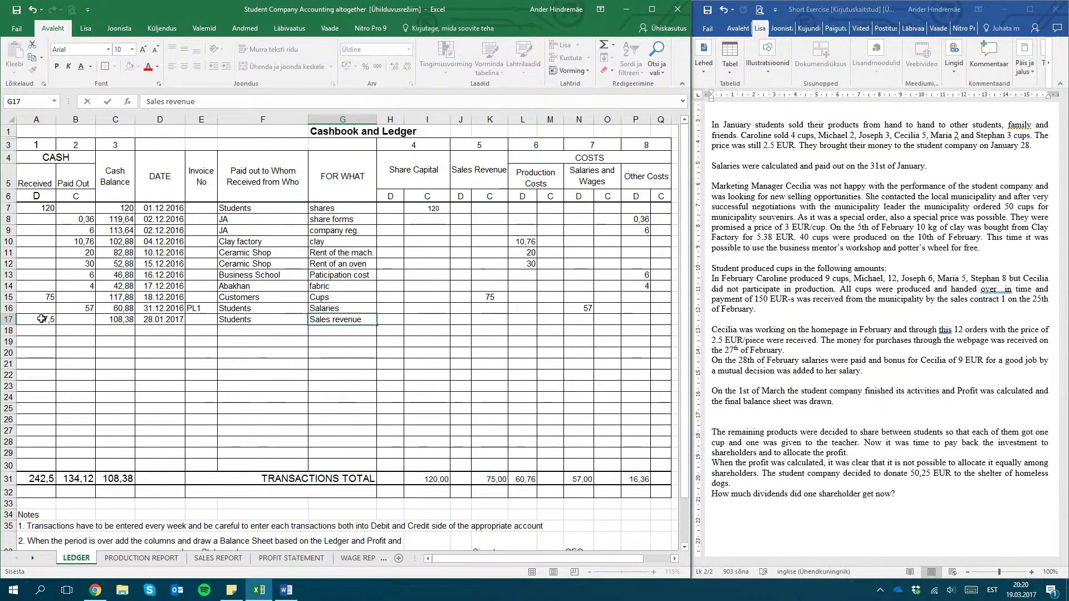
pyautogui.press('Tab')
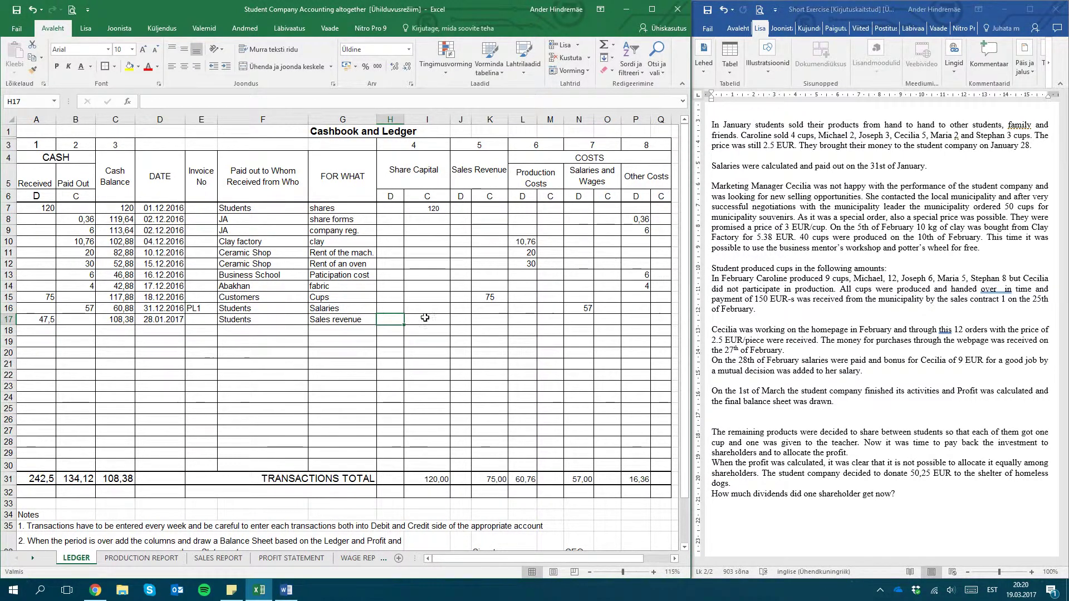
# Step: Record 47,5 on the credit side of Sales Revenue in row 17 of the ledger
pyautogui.click(490, 195)
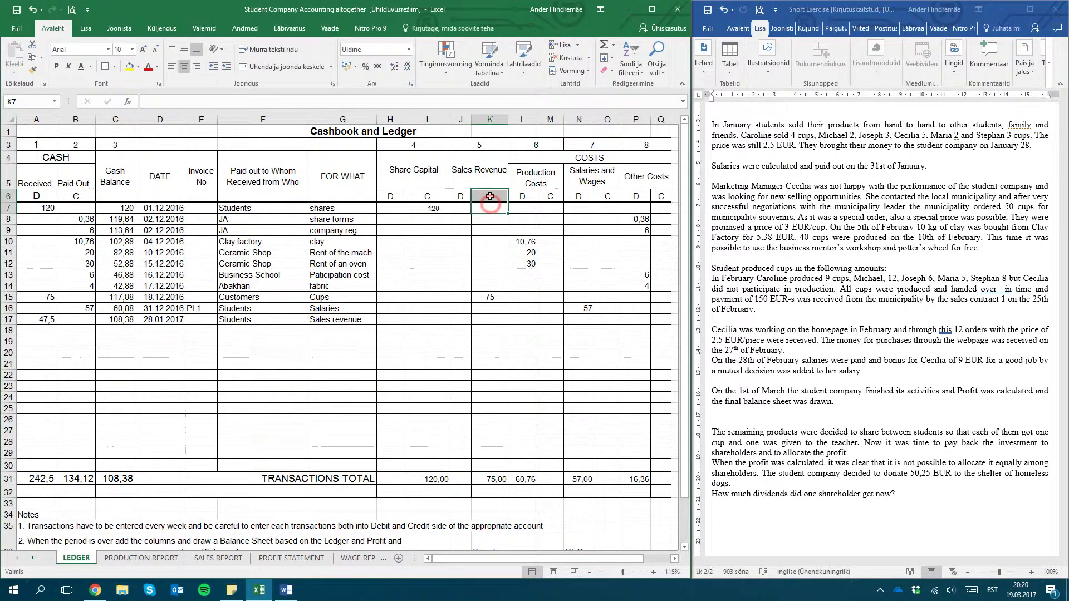
pyautogui.click(28, 197)
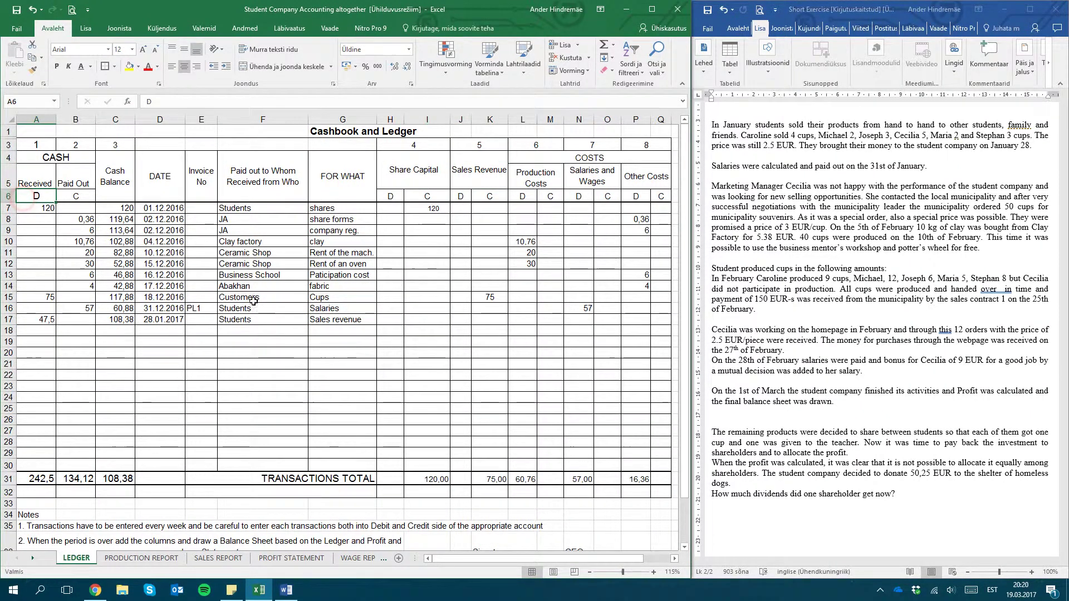
pyautogui.click(489, 319)
pyautogui.write('47,5')
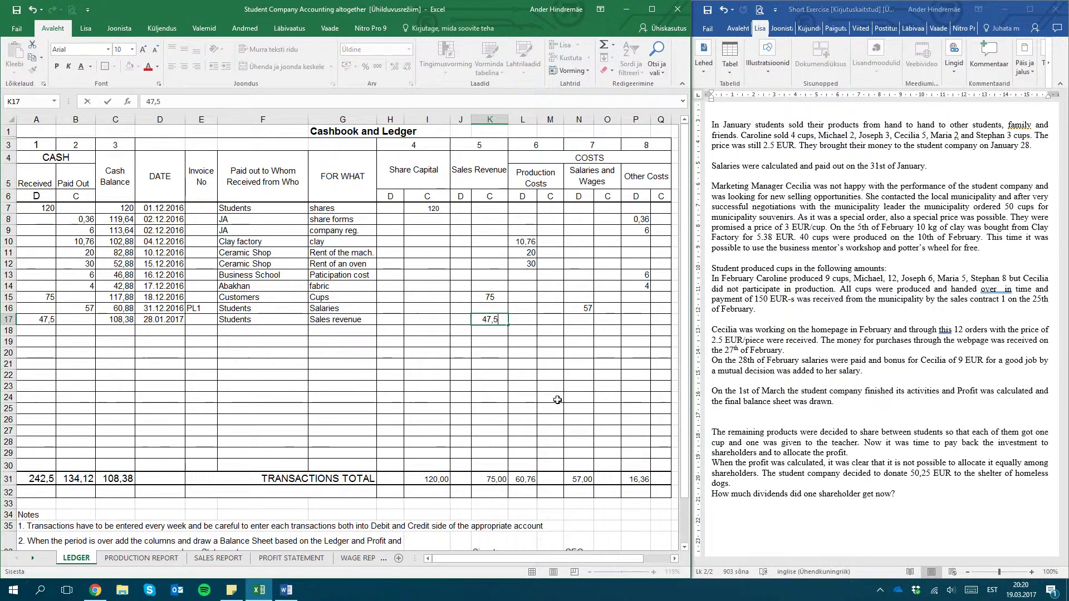
pyautogui.press('Return')
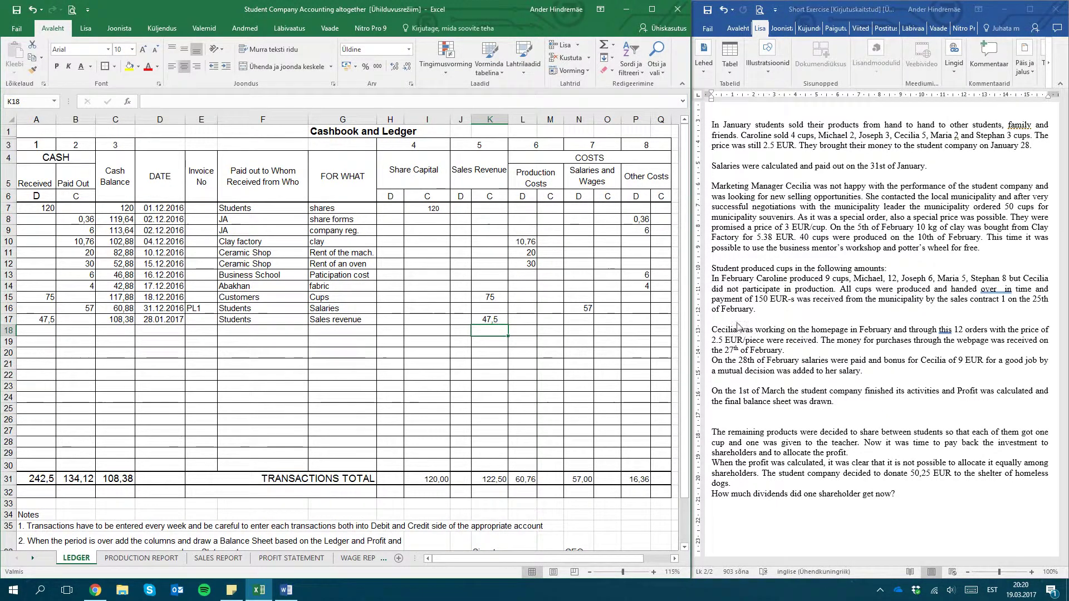
# Step: Check the exercise text on the January salary payment and open the wage report sheet
pyautogui.click(739, 186)
pyautogui.click(732, 166)
pyautogui.click(908, 166)
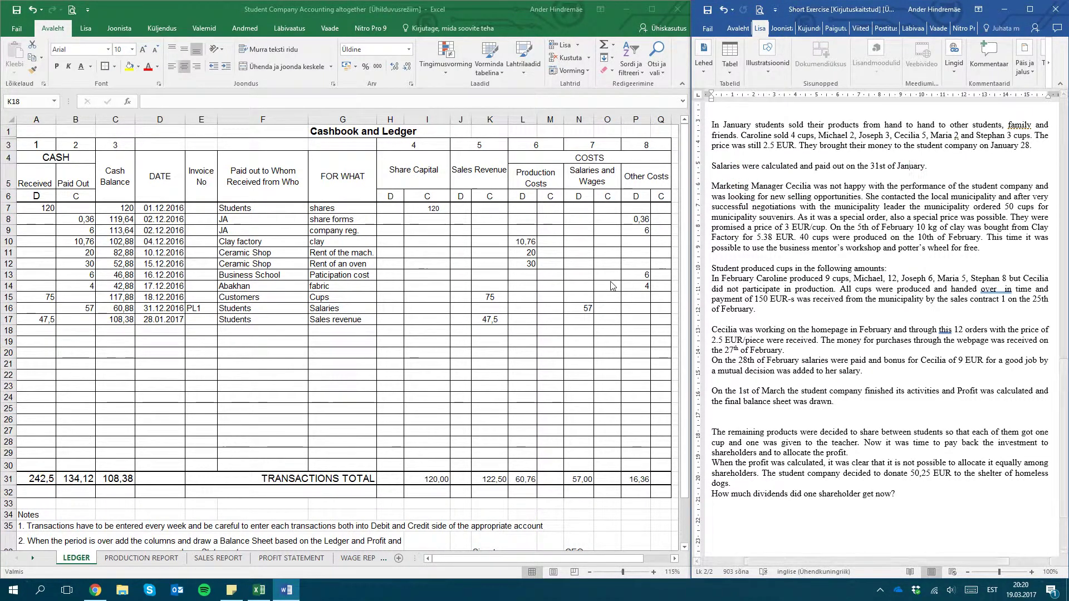
pyautogui.click(32, 556)
pyautogui.click(32, 556)
pyautogui.click(32, 557)
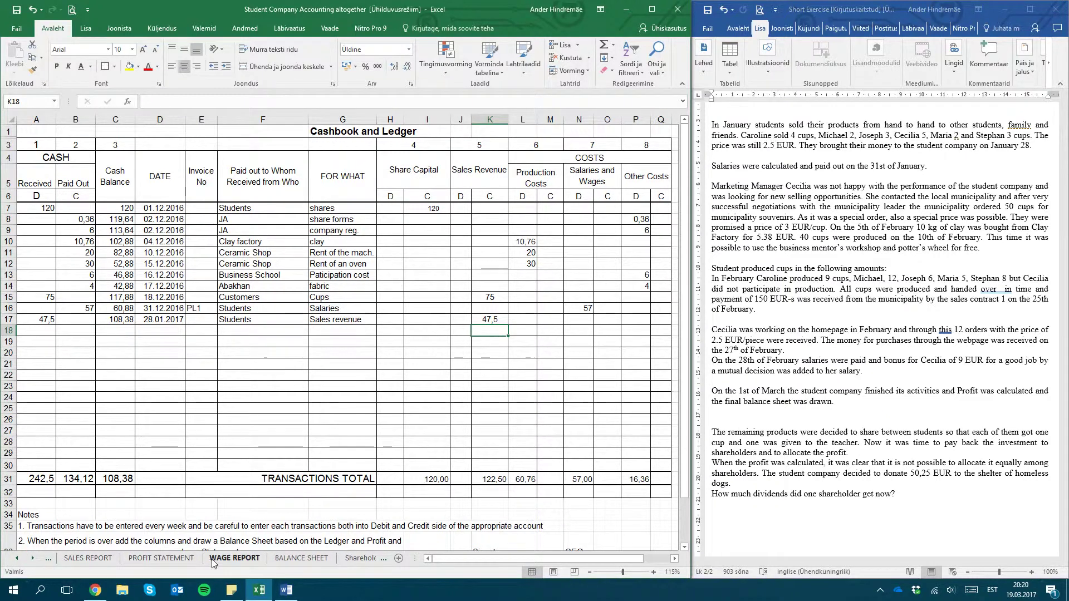
pyautogui.click(226, 559)
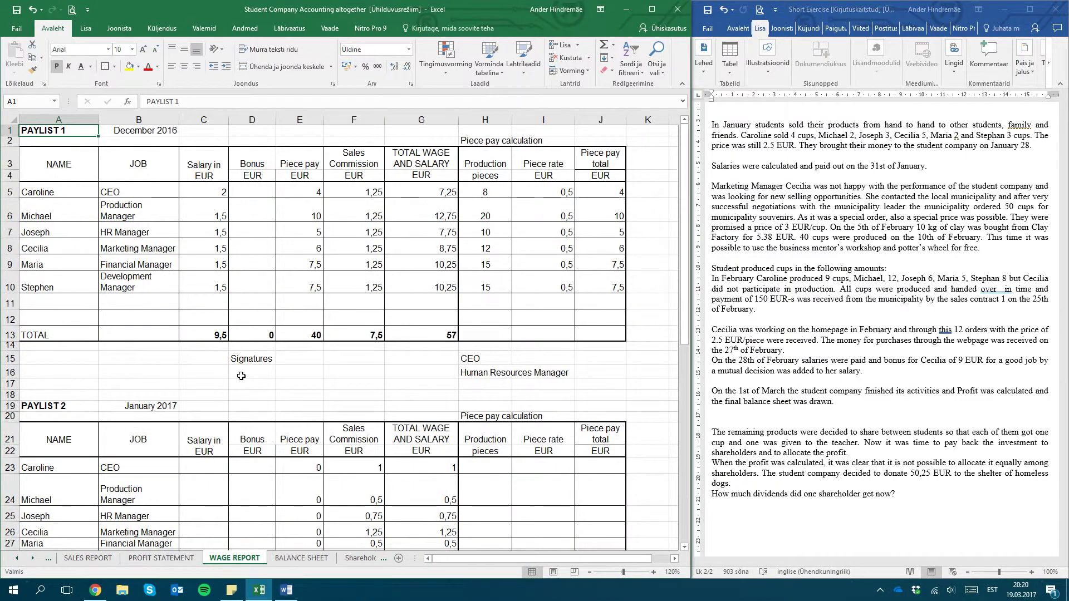
# Step: Copy the six December salaries from C5:C10 of Paylist 1 into the January 2017 paylist, starting at C23
pyautogui.scroll(-2, 241, 376)
pyautogui.click(206, 352)
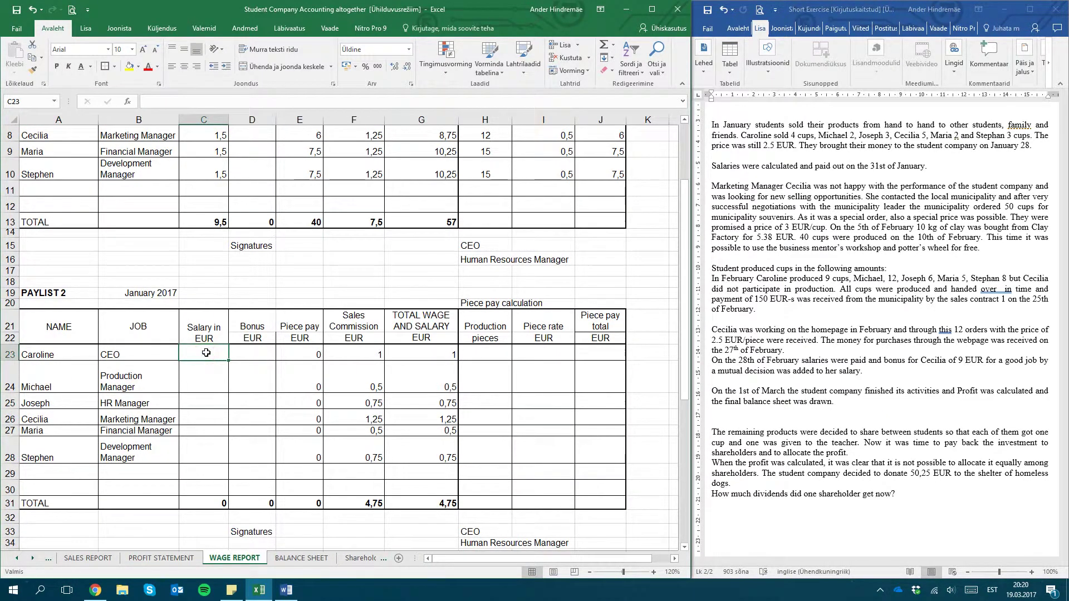
pyautogui.scroll(3, 214, 195)
pyautogui.moveTo(215, 195); pyautogui.dragTo(215, 283)
pyautogui.hotkey('ctrl', 'c')
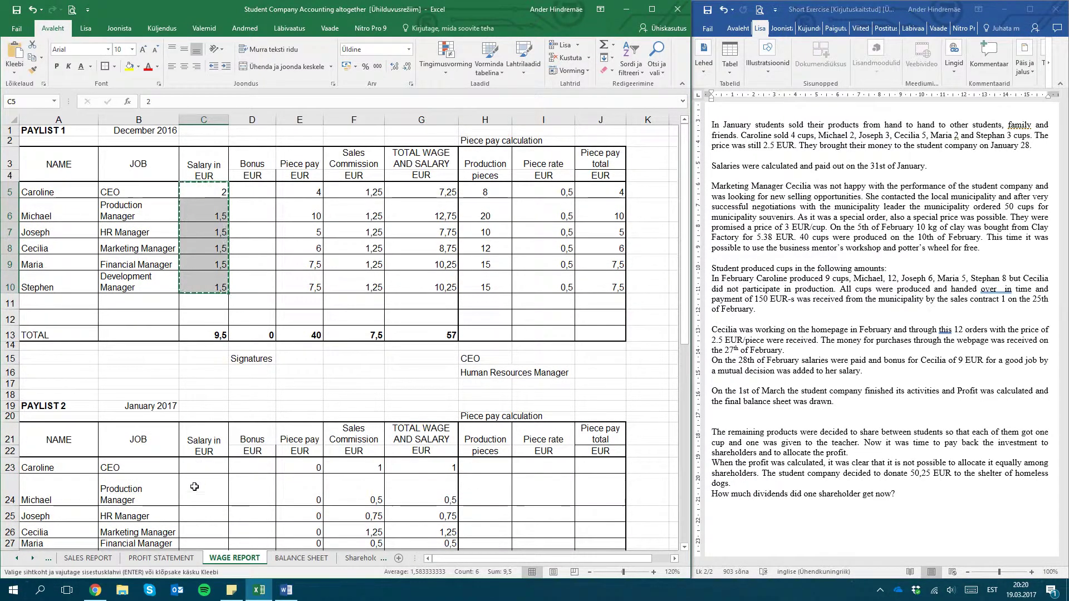
pyautogui.click(201, 466)
pyautogui.hotkey('ctrl', 'v')
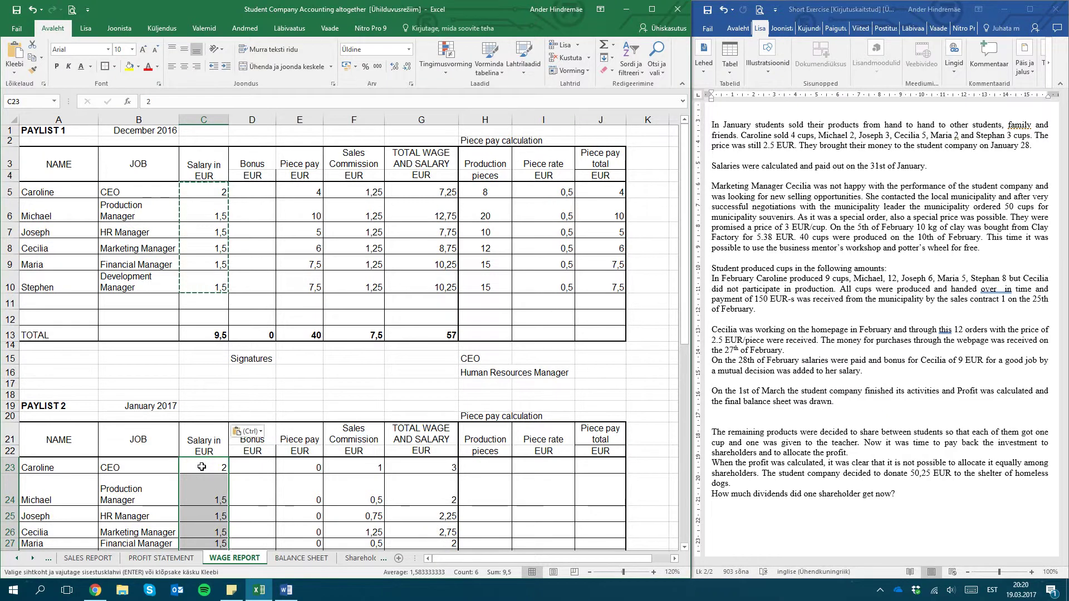
# Step: Check Paylist 2's bonus, piece pay and sales commission columns against the commissions in L8:L13 of the sales report
pyautogui.scroll(-2, 280, 400)
pyautogui.click(267, 376)
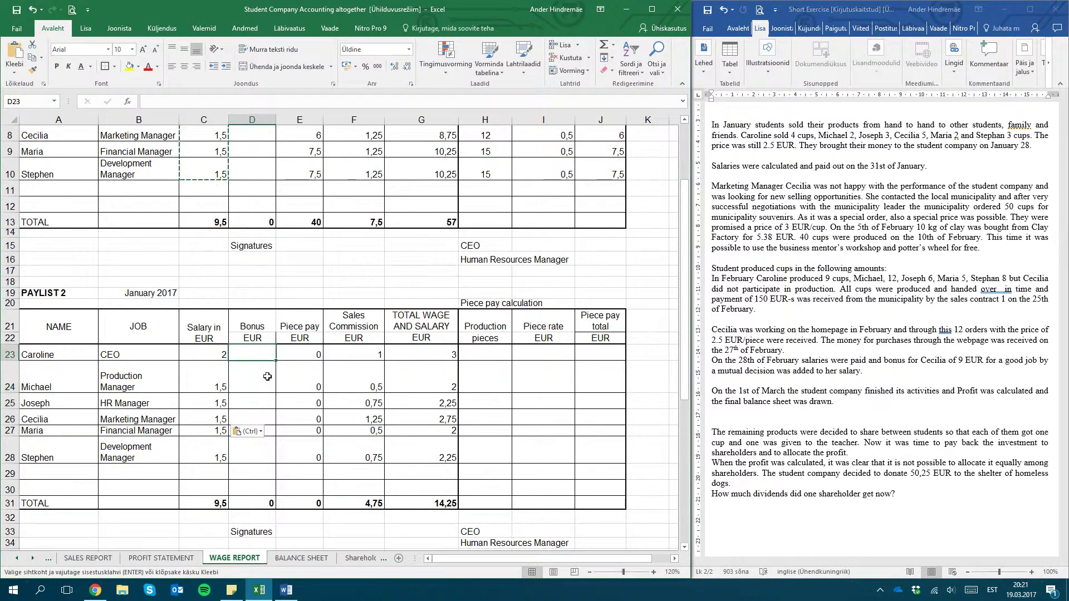
pyautogui.press('Right')
pyautogui.press('Up')
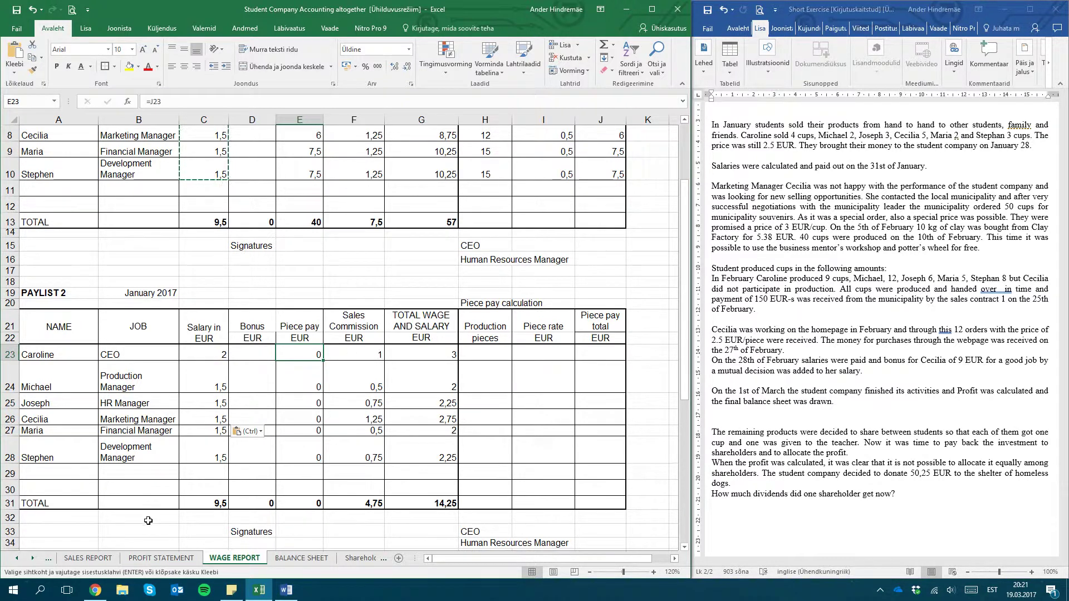
pyautogui.click(94, 558)
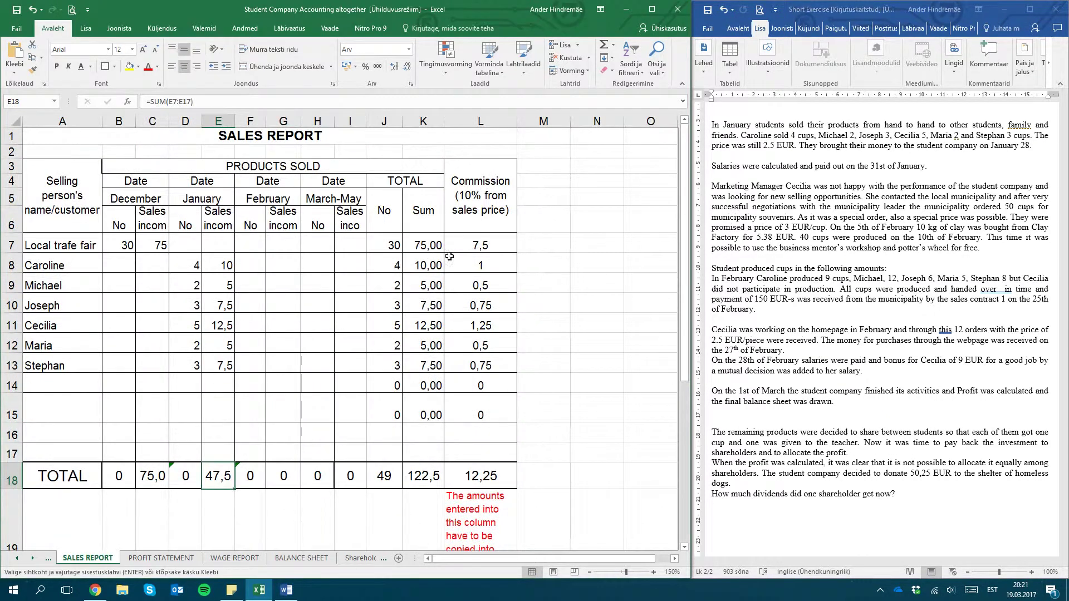
pyautogui.moveTo(498, 269); pyautogui.dragTo(498, 368)
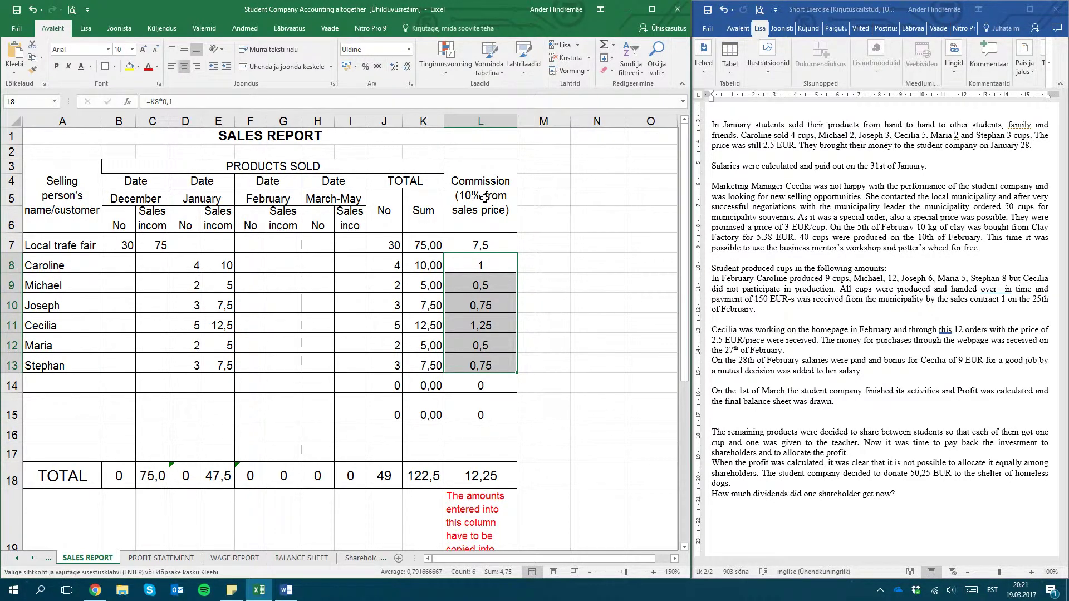
pyautogui.hotkey('ctrl', 'v')
pyautogui.click(228, 557)
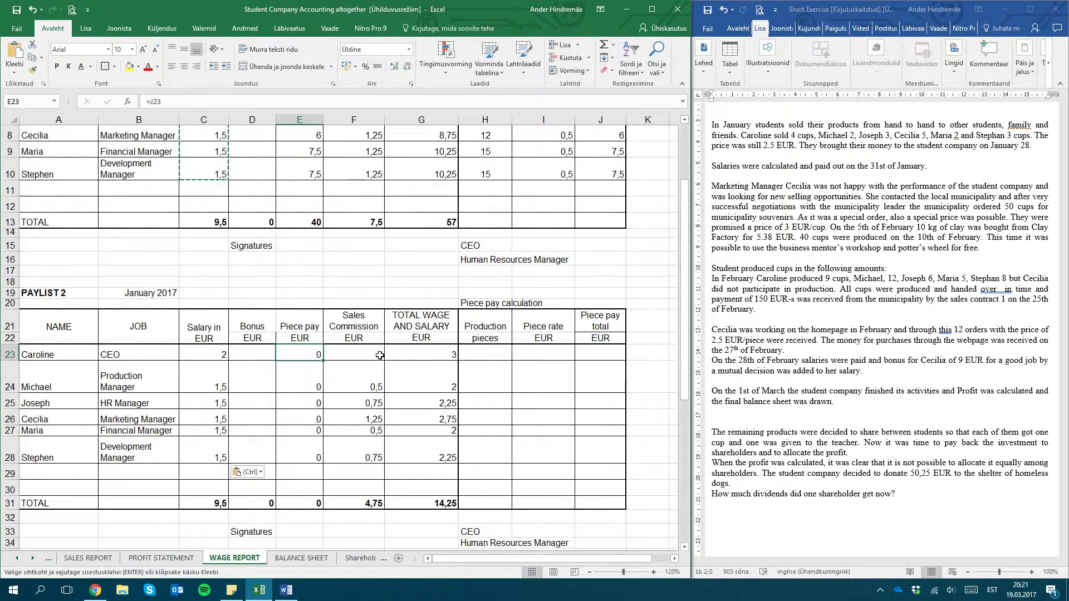
pyautogui.click(376, 356)
# Step: Review the six students' total wages in G23:G28 and the overall January wage total in Paylist 2
pyautogui.moveTo(412, 354); pyautogui.dragTo(412, 445)
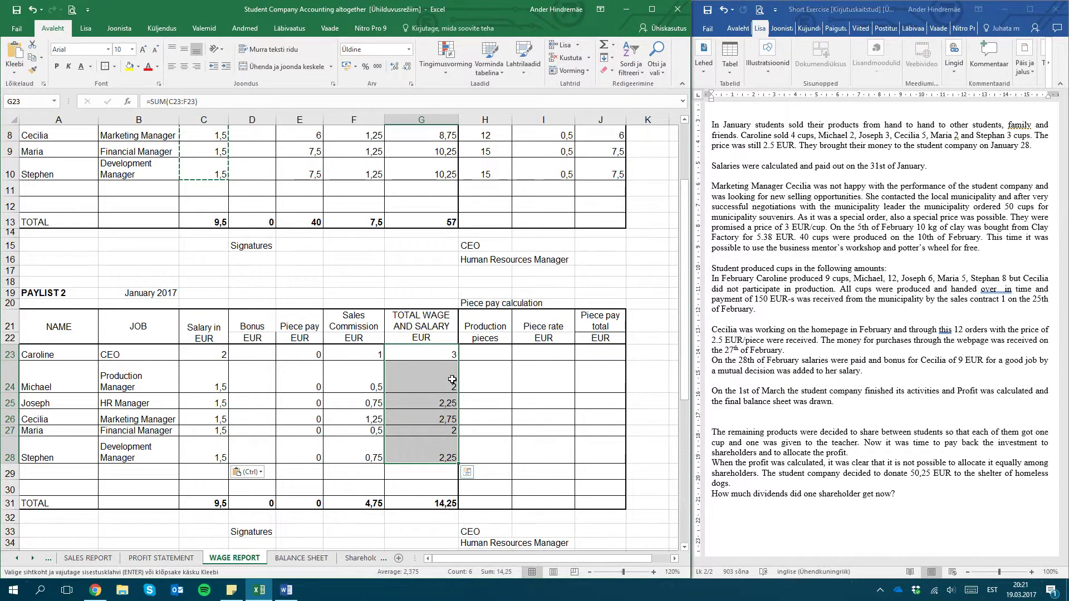
pyautogui.scroll(2, 439, 401)
pyautogui.scroll(-1, 452, 379)
pyautogui.scroll(-1, 452, 378)
pyautogui.click(423, 400)
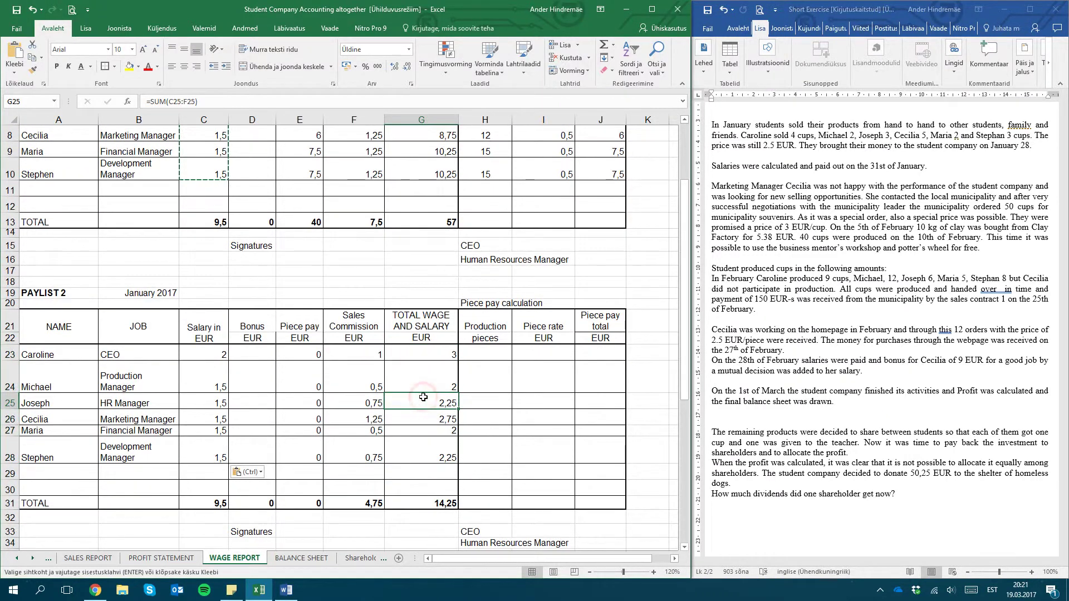
pyautogui.scroll(2, 423, 398)
pyautogui.scroll(-4, 423, 397)
pyautogui.click(433, 390)
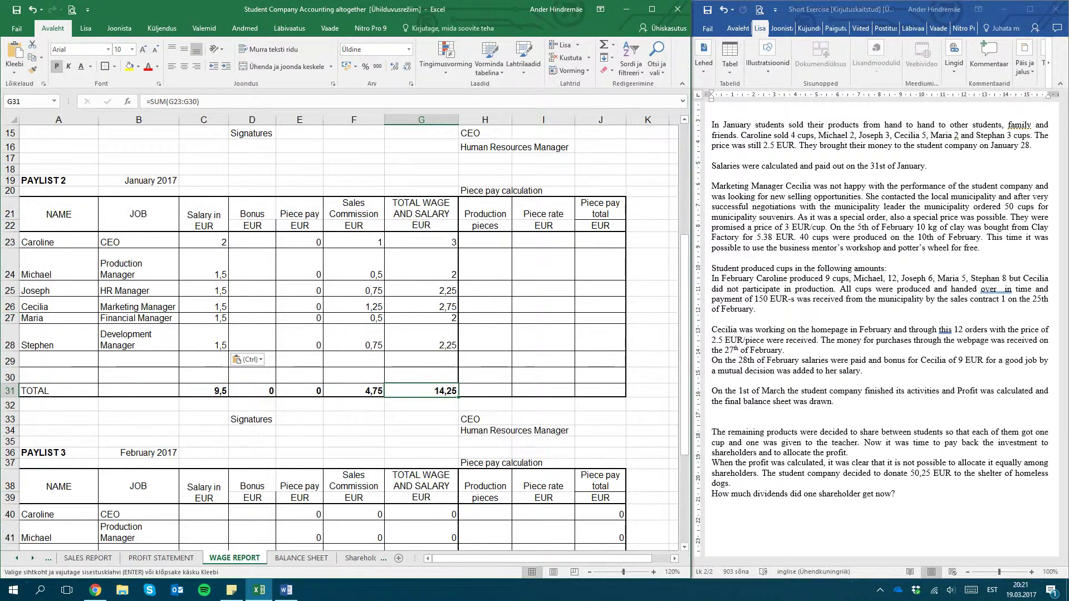
# Step: In row 18 of the ledger sheet, record 14,25 as cash paid out and 94,13 as the cash balance
pyautogui.click(16, 557)
pyautogui.click(16, 558)
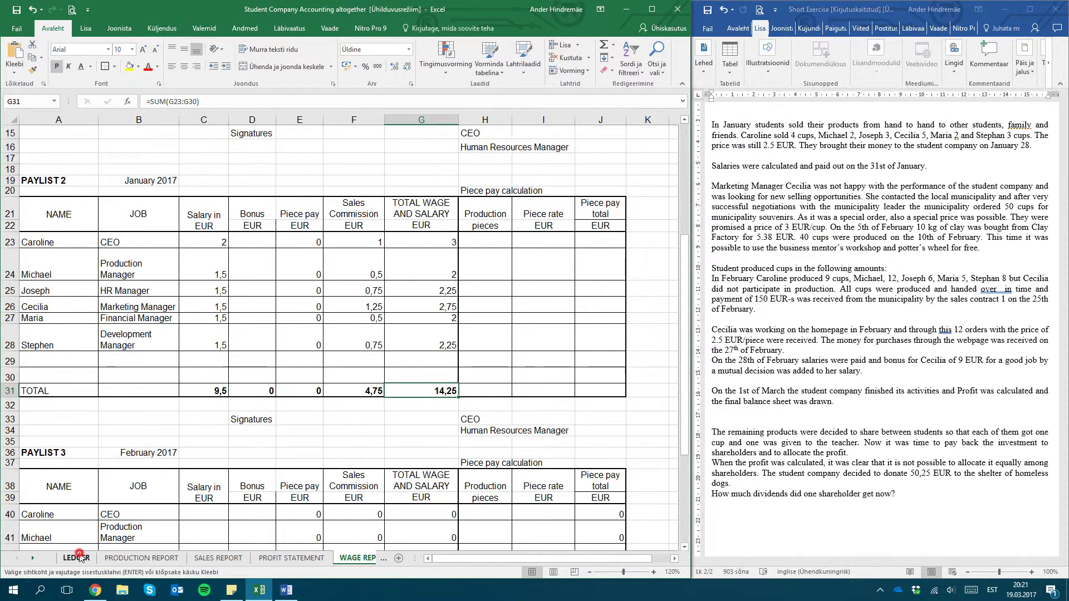
pyautogui.click(79, 556)
pyautogui.click(78, 330)
pyautogui.write('14,25')
pyautogui.press('Tab')
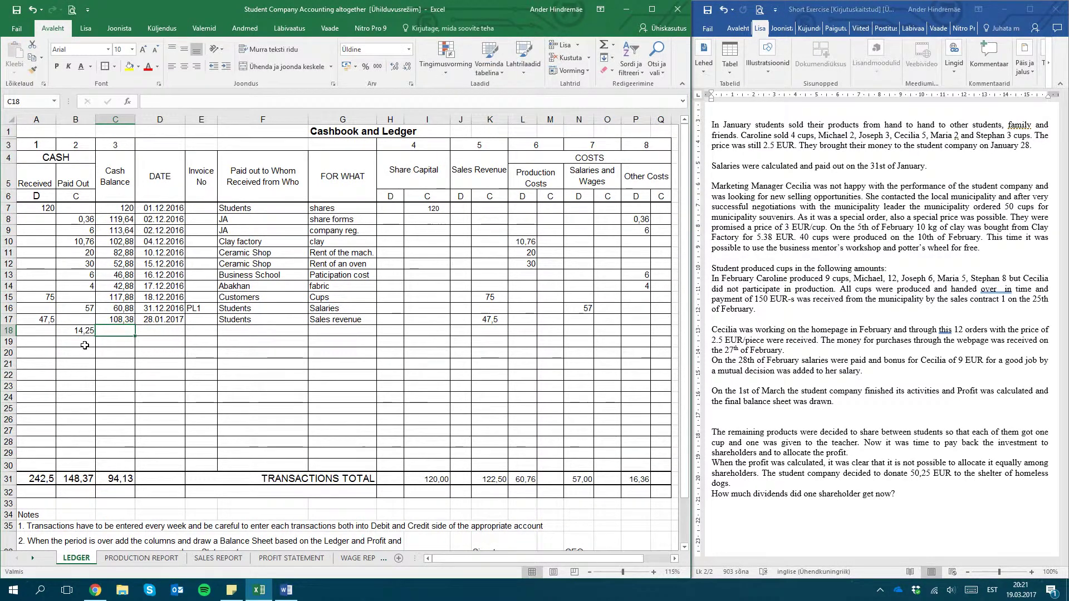
pyautogui.write('94,13')
pyautogui.hotkey('ctrl', 'Return')
# Step: Enter the date 31.01.2017 and Students as the recipient in row 18 of the ledger
pyautogui.press('Tab')
pyautogui.write('31.01')
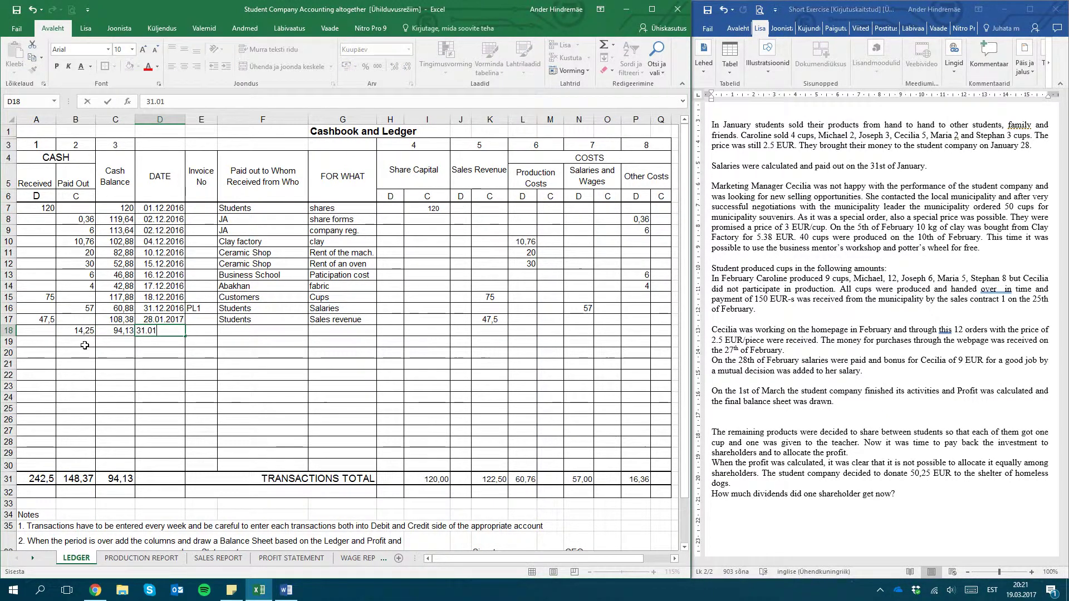
pyautogui.press('Tab')
pyautogui.press('Tab')
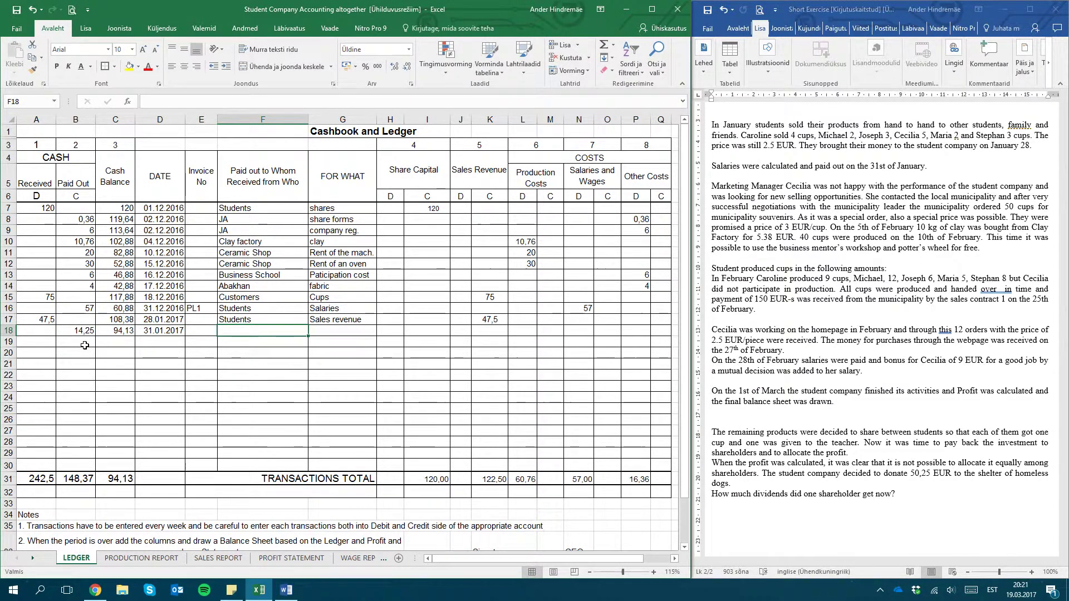
pyautogui.write('Students')
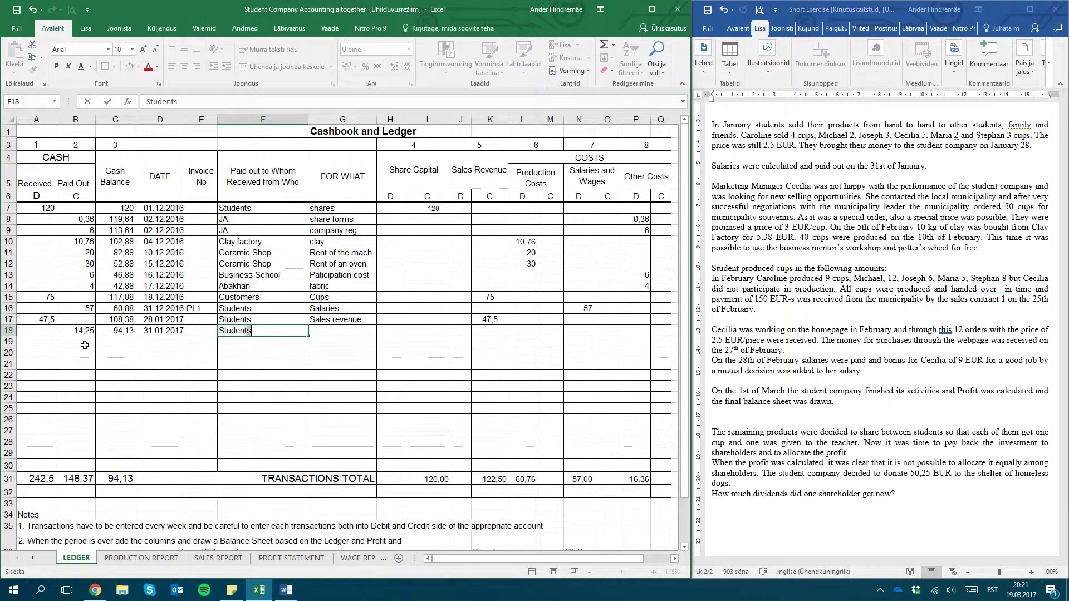
pyautogui.press('Tab')
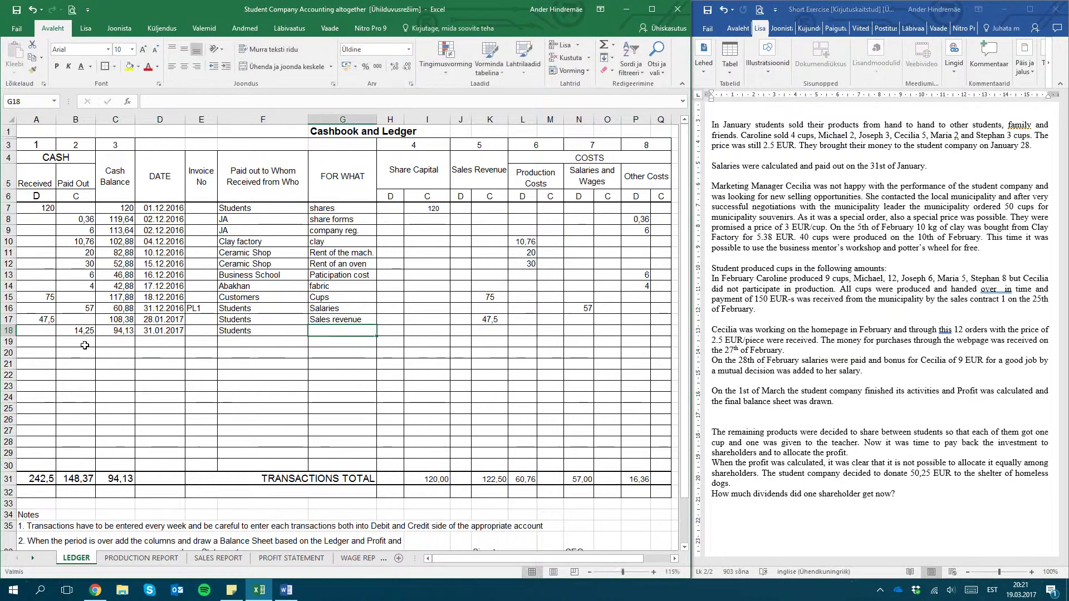
# Step: Enter PL2 as the invoice number and Salaries as the purpose in row 18 of the ledger
pyautogui.click(199, 332)
pyautogui.write('PL2')
pyautogui.press('Tab')
pyautogui.press('Tab')
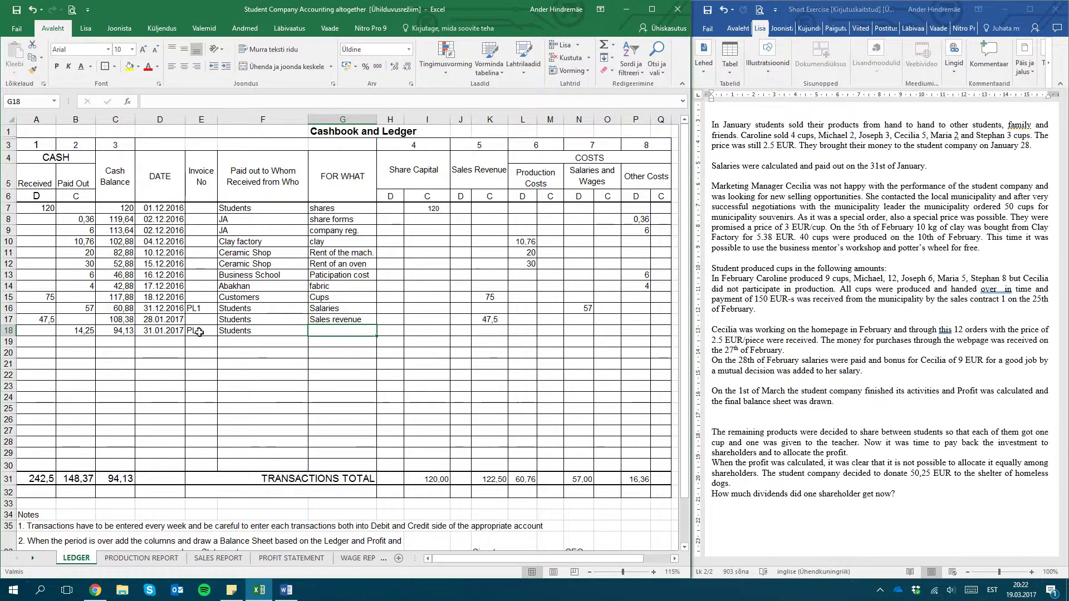
pyautogui.write('Salaries')
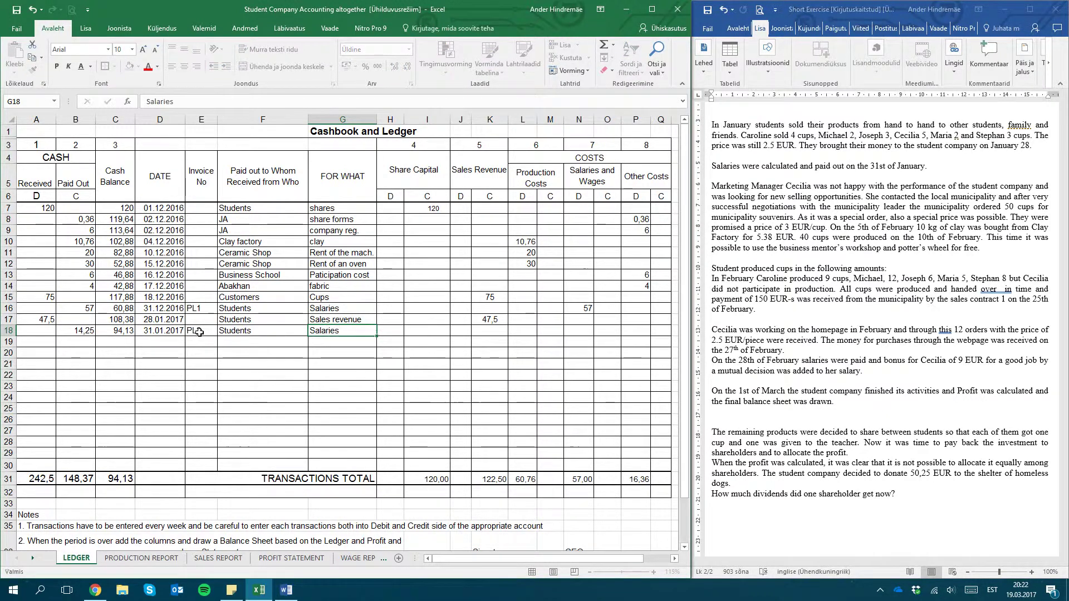
pyautogui.press('Tab')
# Step: Record 14,25 as the salaries and wages debit in row 18 of the ledger
pyautogui.press('Tab')
pyautogui.press('Tab')
pyautogui.press('Tab')
pyautogui.press('Tab')
pyautogui.press('Tab')
pyautogui.press('Tab')
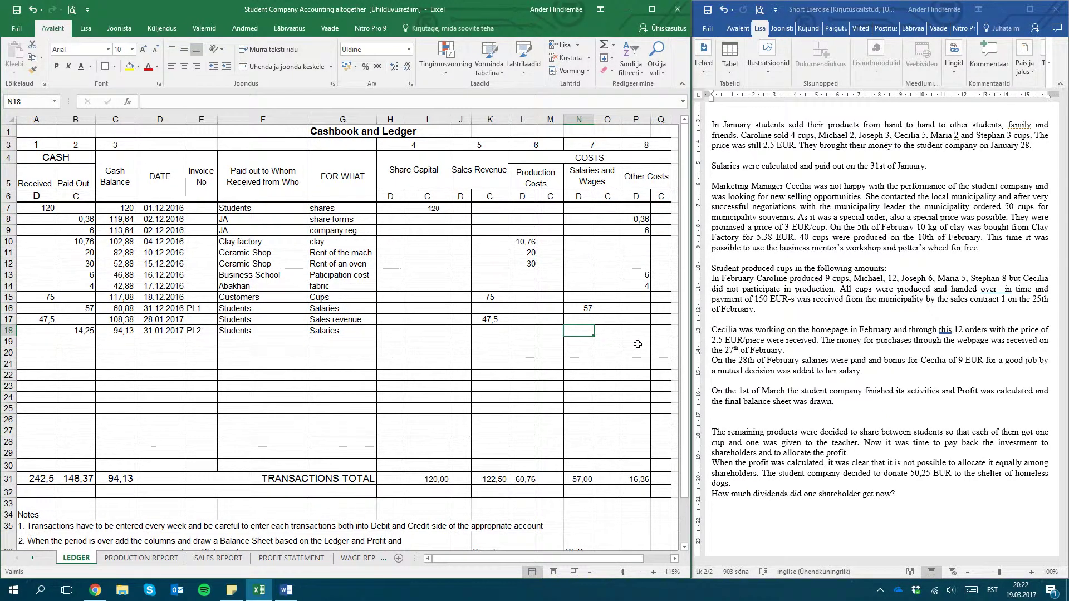
pyautogui.write('14')
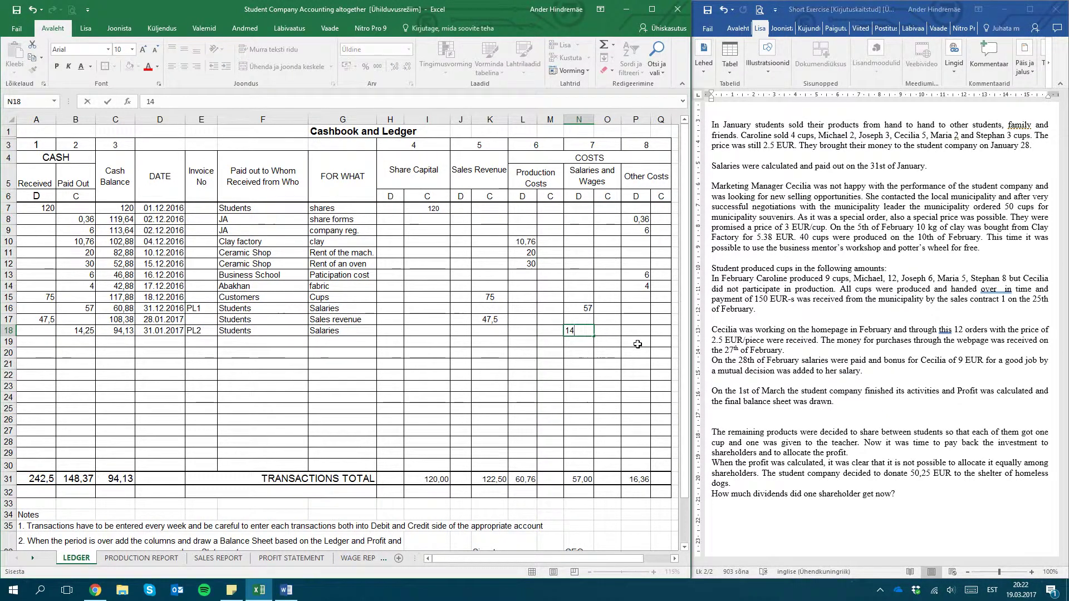
pyautogui.write(',25')
pyautogui.press('Return')
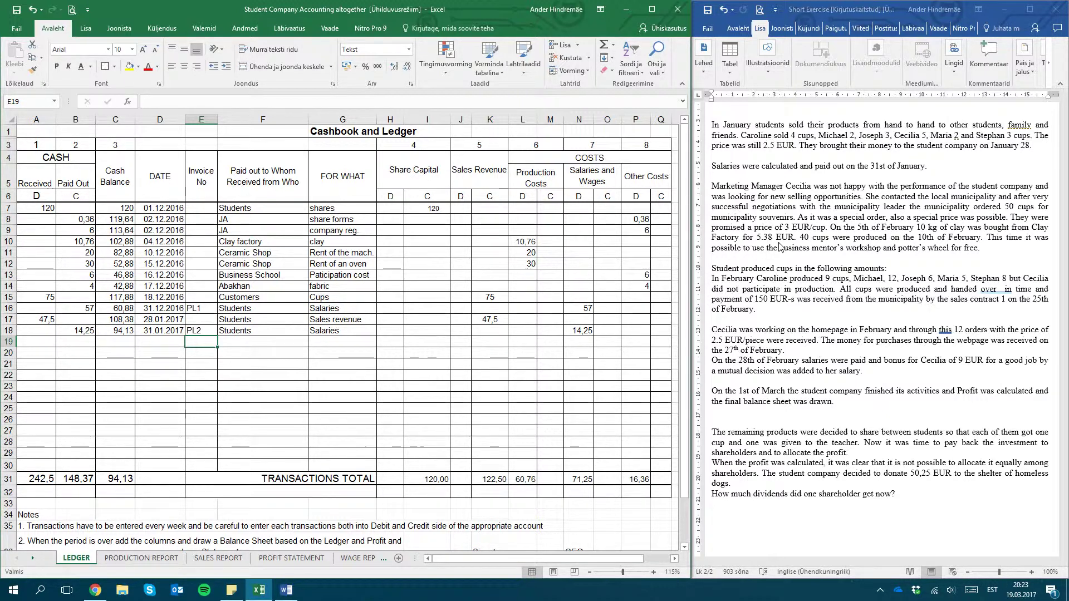
# Step: In row 19 of the ledger, record 5,38 as cash paid out and 88,75 as the cash balance
pyautogui.press('Left')
pyautogui.press('Left')
pyautogui.press('Left')
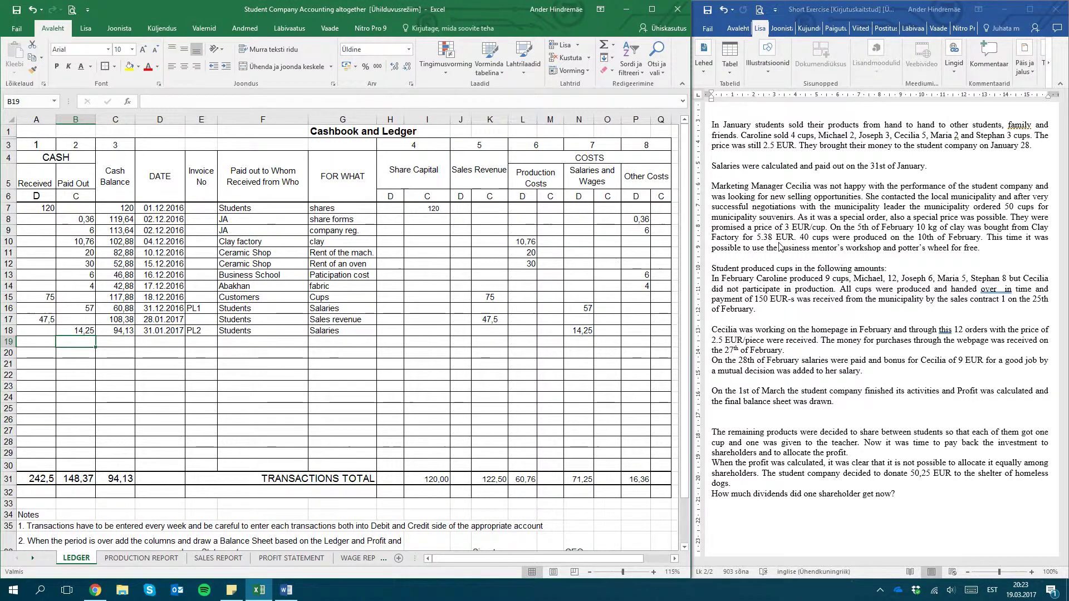
pyautogui.write('5,38')
pyautogui.press('Tab')
pyautogui.write('88,')
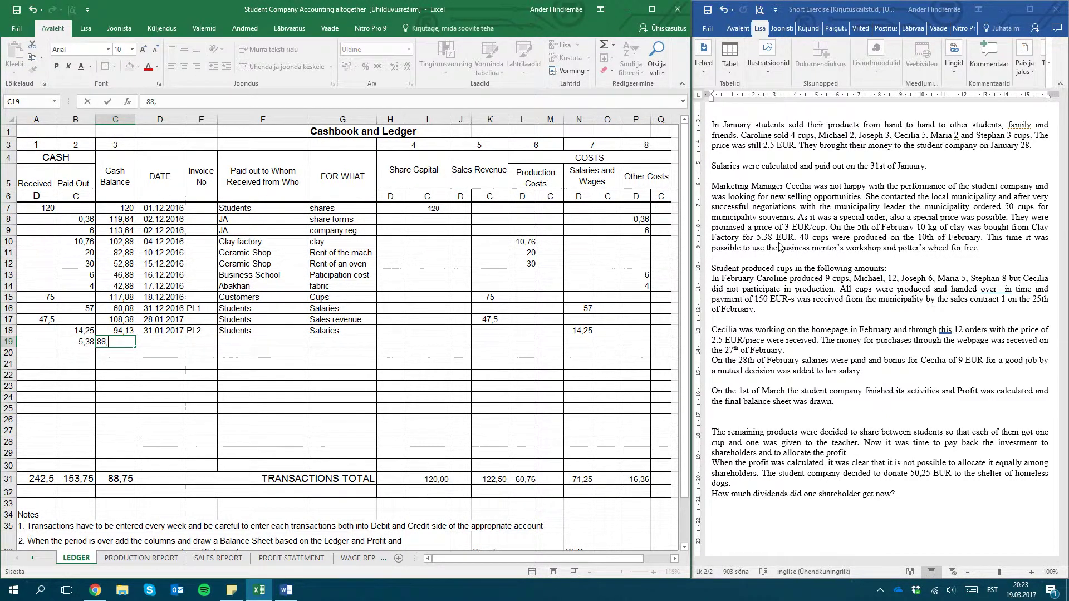
pyautogui.write('75')
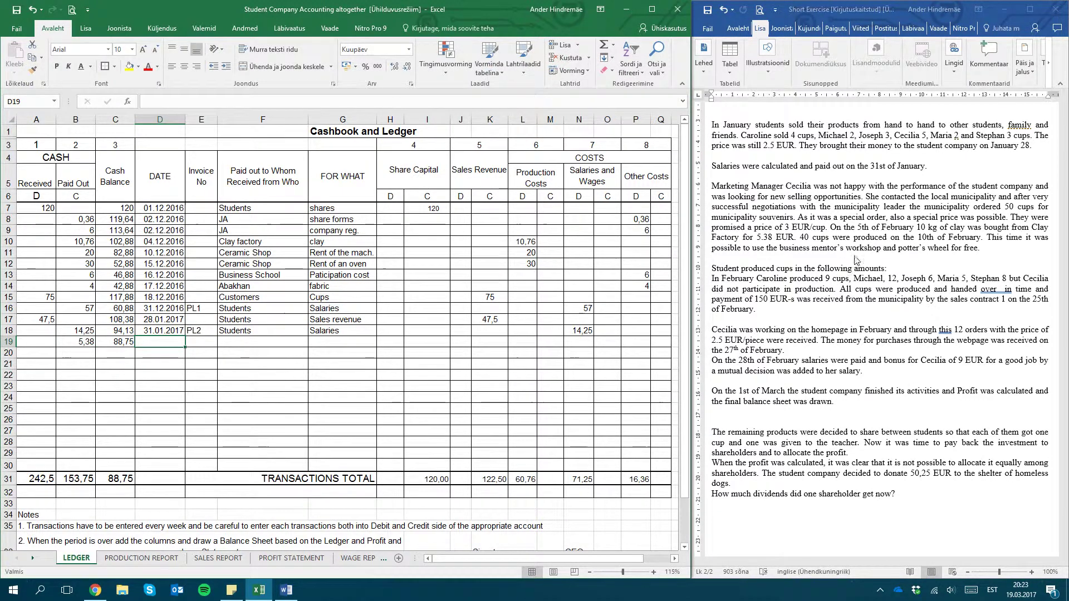
# Step: Enter the date 05.02.2017 in row 19 of the ledger
pyautogui.write('5')
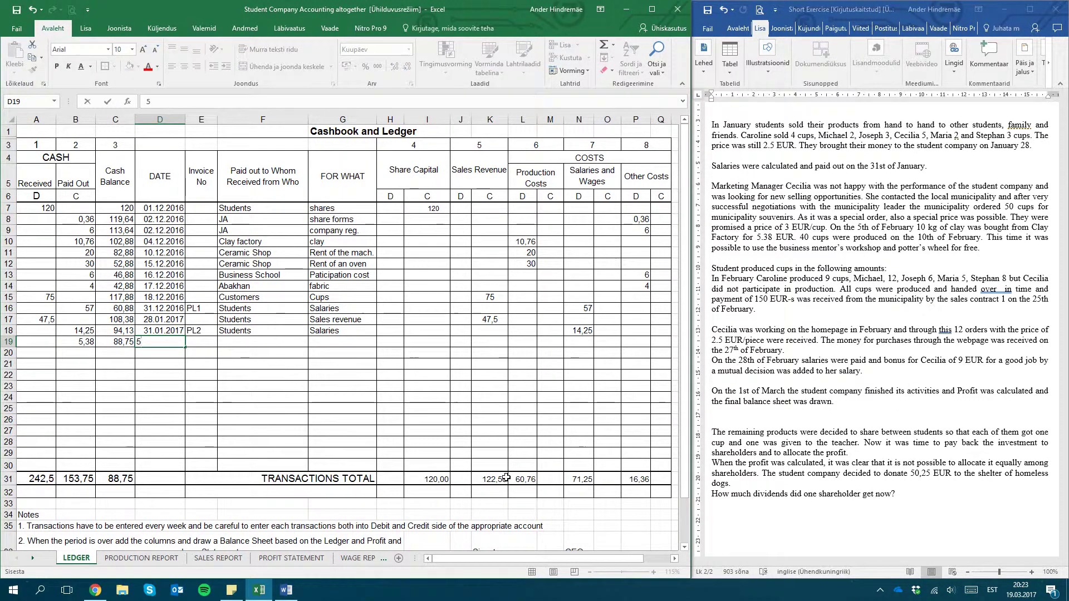
pyautogui.write('.02.2016')
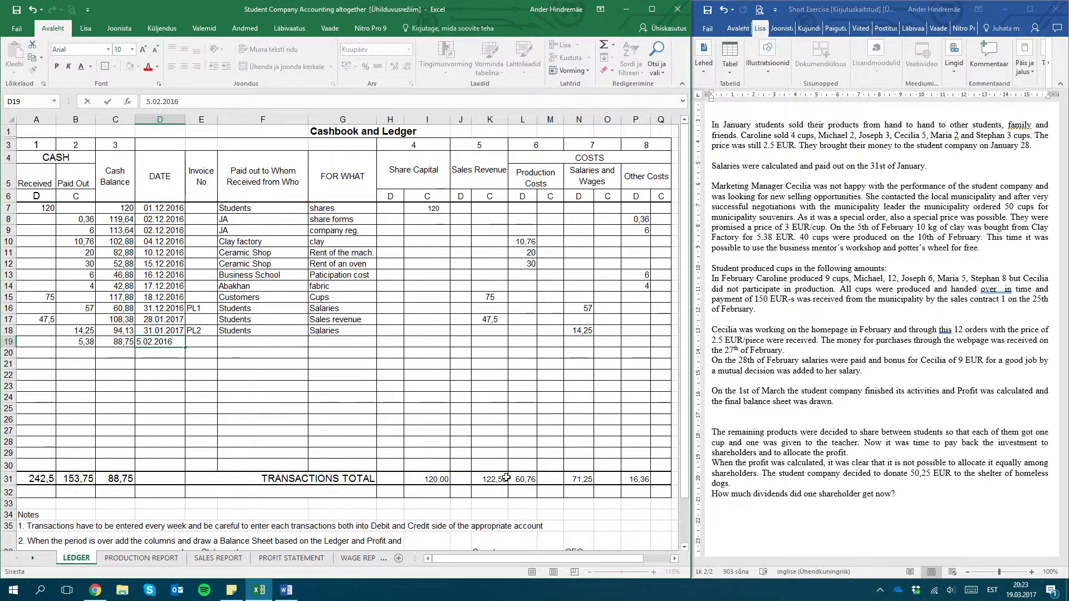
pyautogui.press('BackSpace')
pyautogui.write('7')
pyautogui.press('Tab')
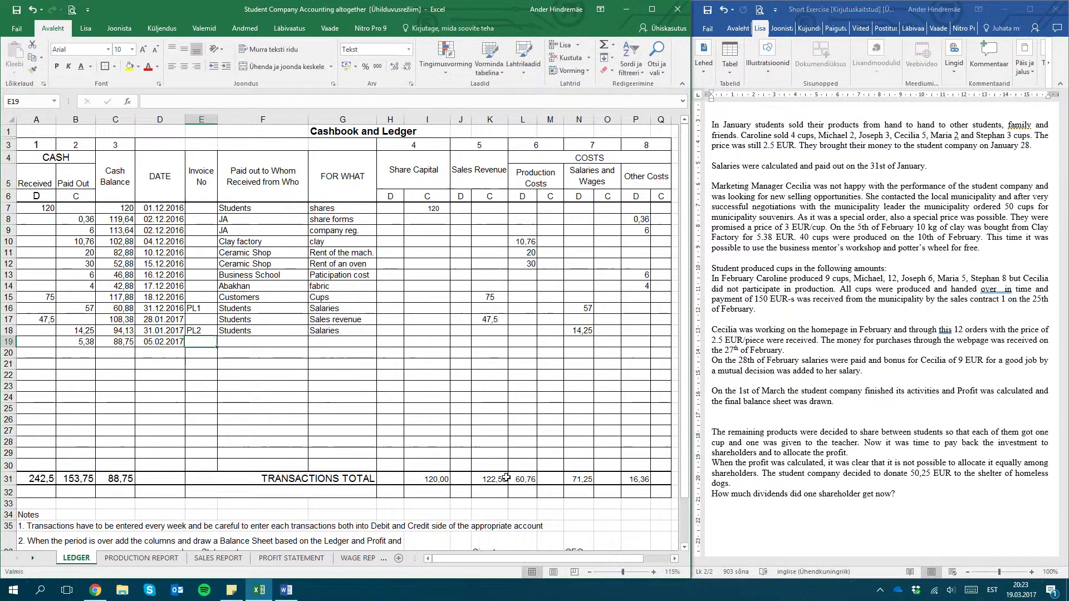
# Step: Enter Clay factory as the recipient and clay as the purpose in row 19 of the ledger
pyautogui.press('Tab')
pyautogui.write('Ce')
pyautogui.press('Tab')
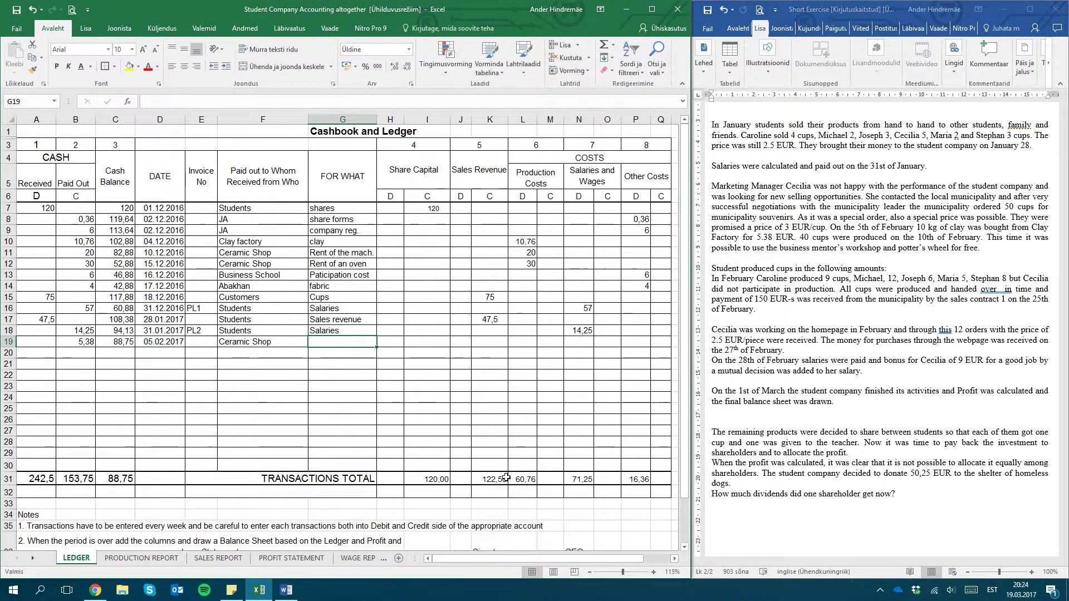
pyautogui.hotkey('shift', 'Tab')
pyautogui.write('Cl')
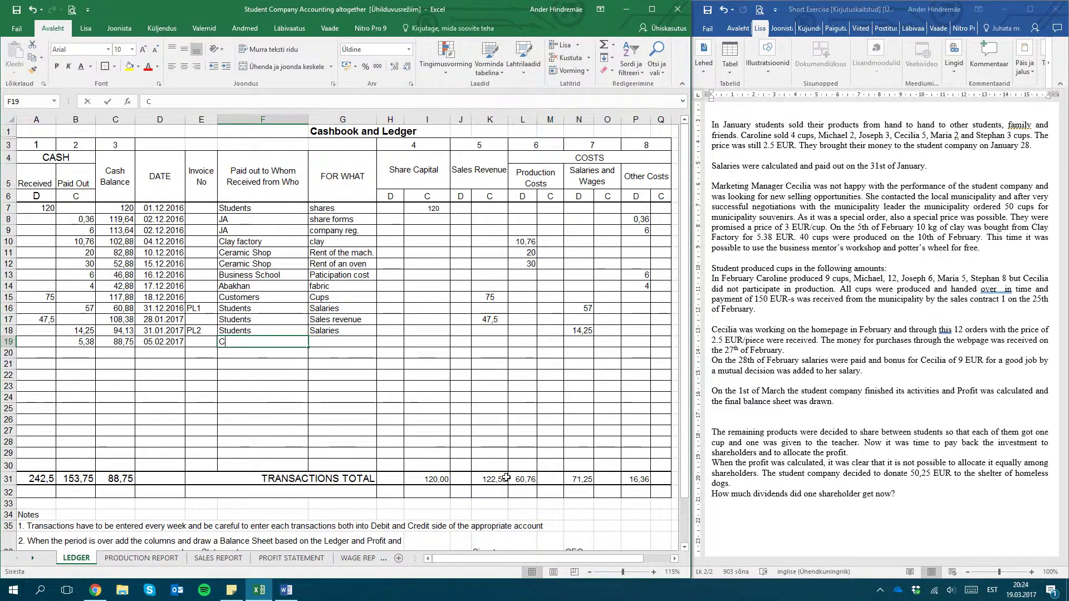
pyautogui.press('Tab')
pyautogui.write('cl')
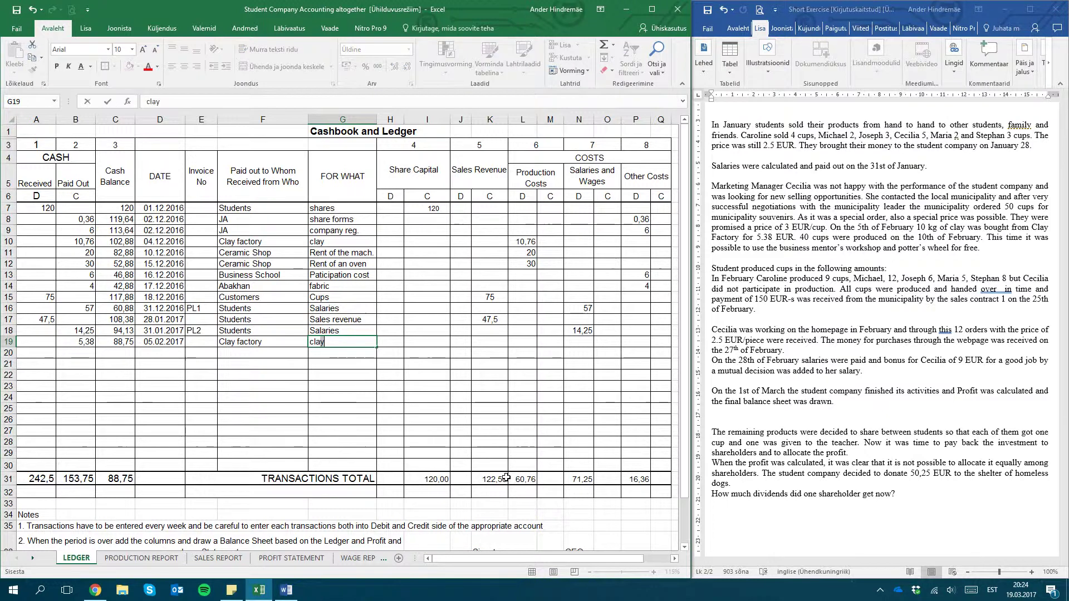
# Step: Record 5,38 as the production costs debit in row 19 of the ledger
pyautogui.press('Tab')
pyautogui.press('Tab')
pyautogui.press('Tab')
pyautogui.press('Tab')
pyautogui.press('Tab')
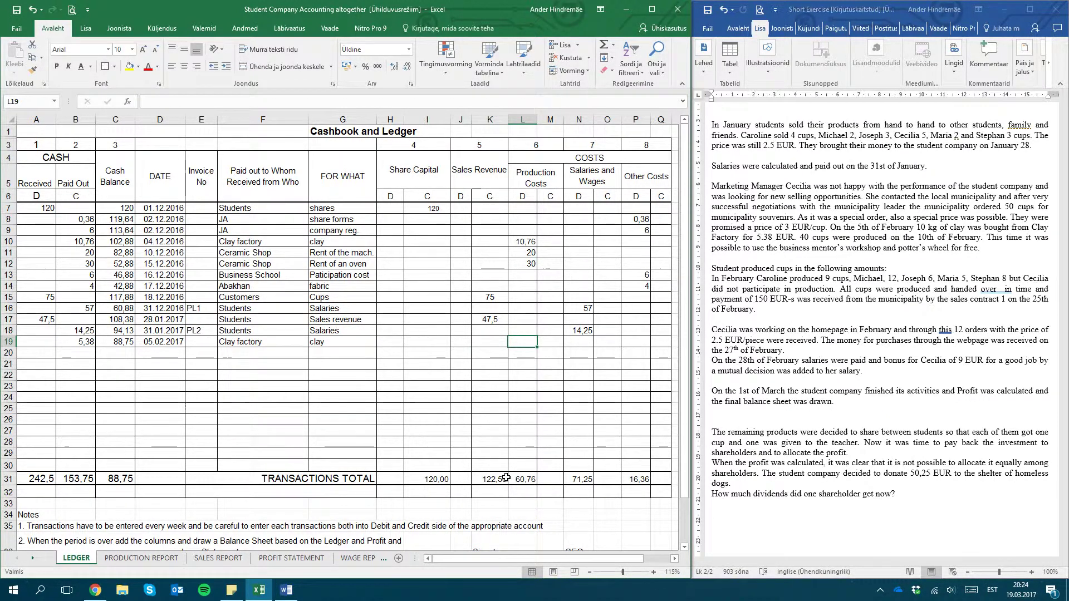
pyautogui.write('5,38')
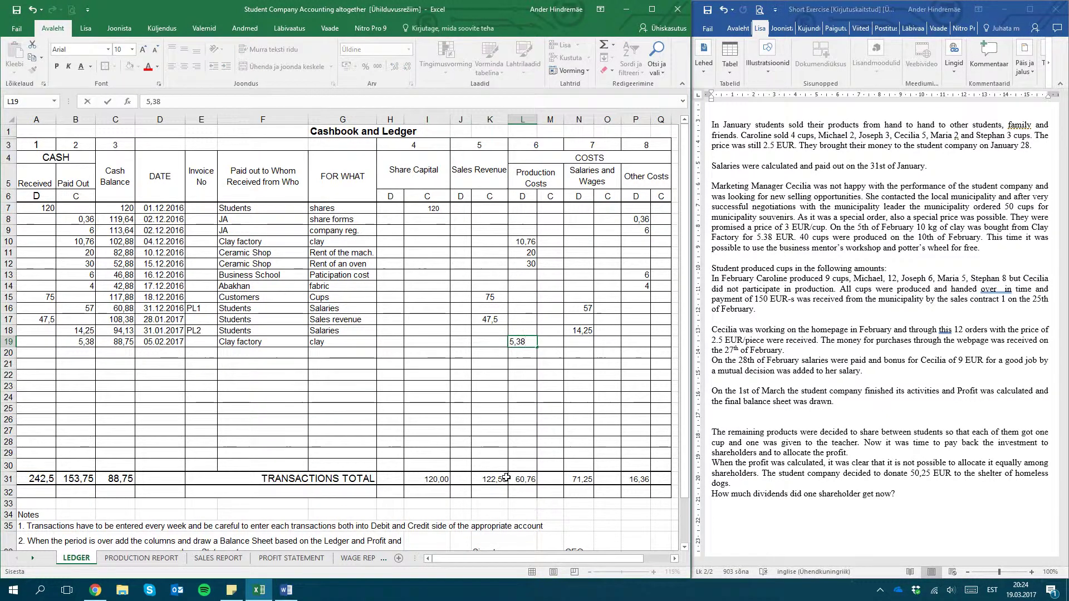
pyautogui.press('Return')
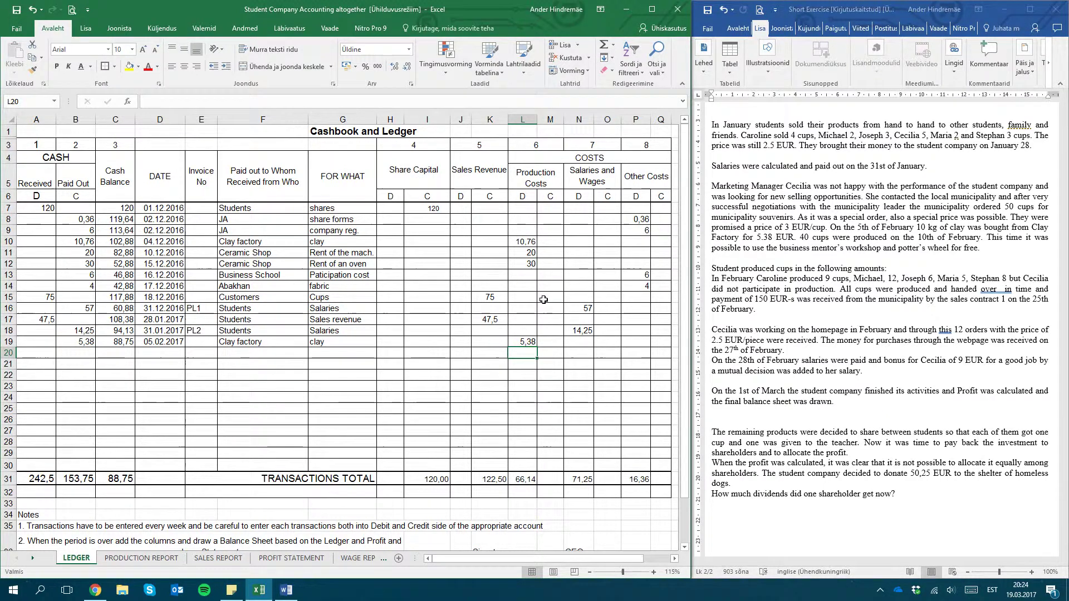
# Step: In the production report, enter 9, 12 and 6 as the second-batch units for the first three students in D7:D9
pyautogui.moveTo(526, 252); pyautogui.dragTo(526, 264)
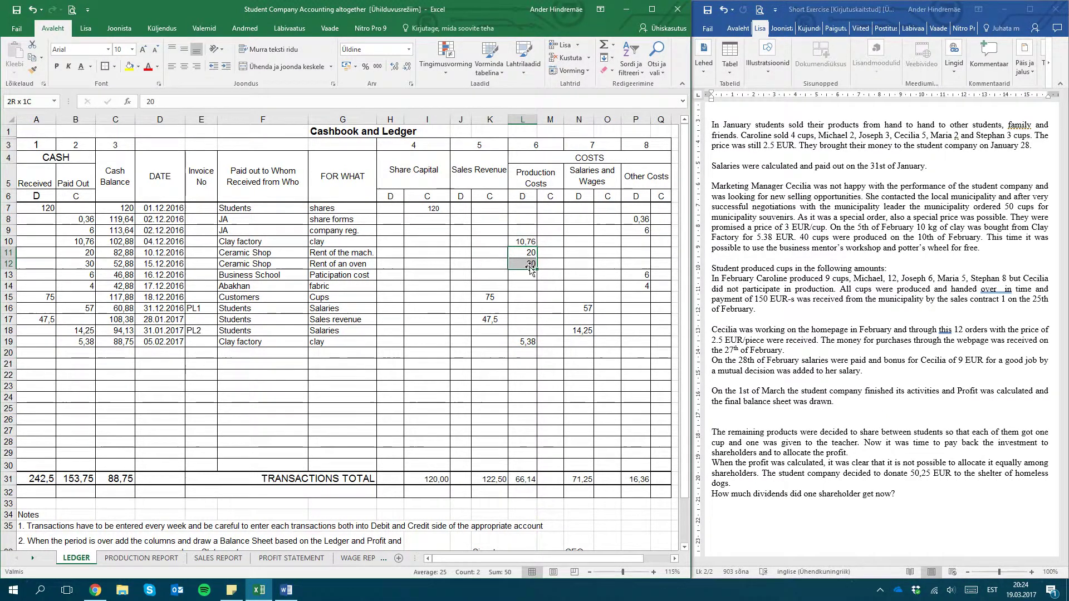
pyautogui.click(161, 561)
pyautogui.click(386, 255)
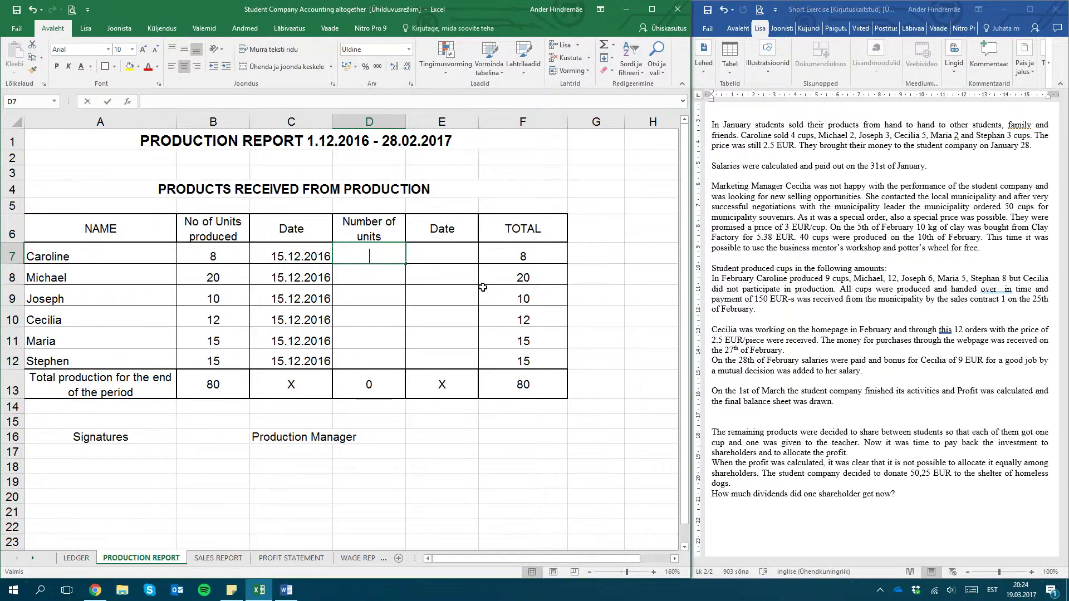
pyautogui.write('9')
pyautogui.press('Return')
pyautogui.write('12')
pyautogui.press('Return')
pyautogui.write('6')
pyautogui.press('Return')
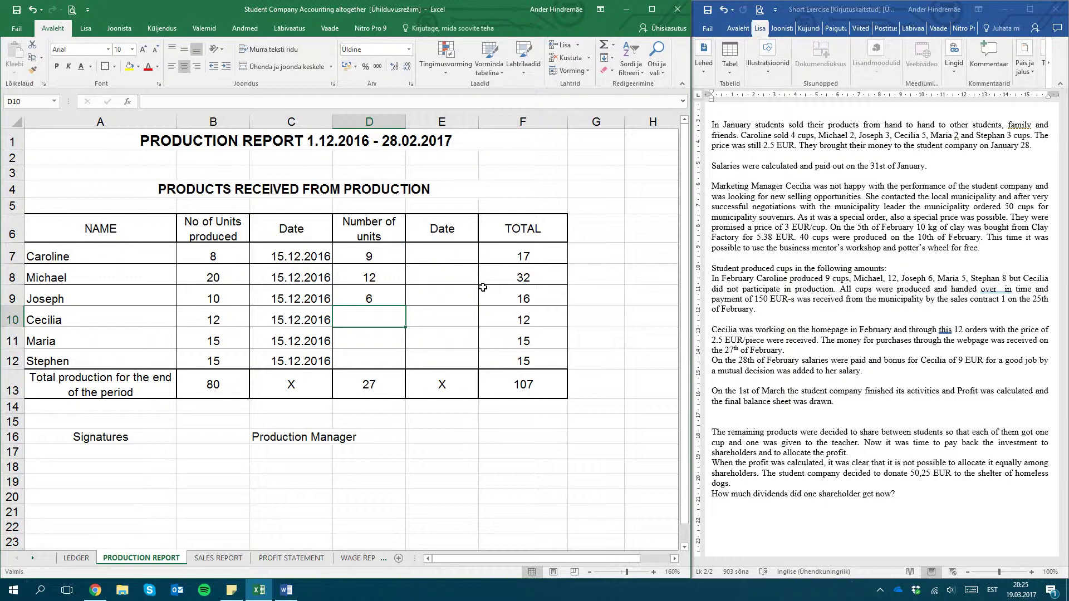
# Step: Enter 0, 5 and 8 as the second-batch units for the last three students in D10:D12 of the production report
pyautogui.write('0')
pyautogui.press('Return')
pyautogui.write('5')
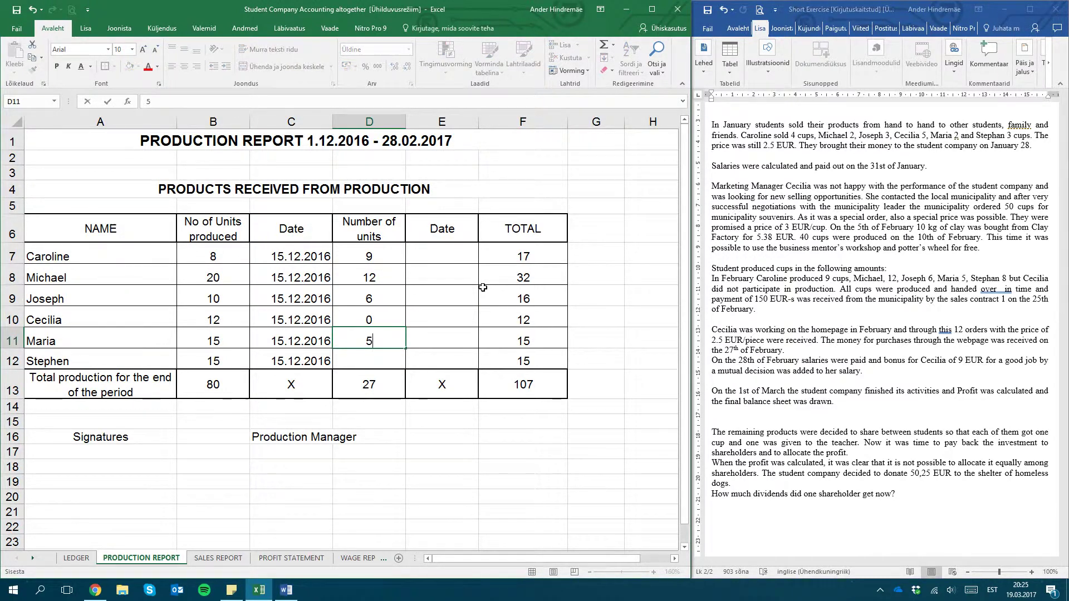
pyautogui.press('Return')
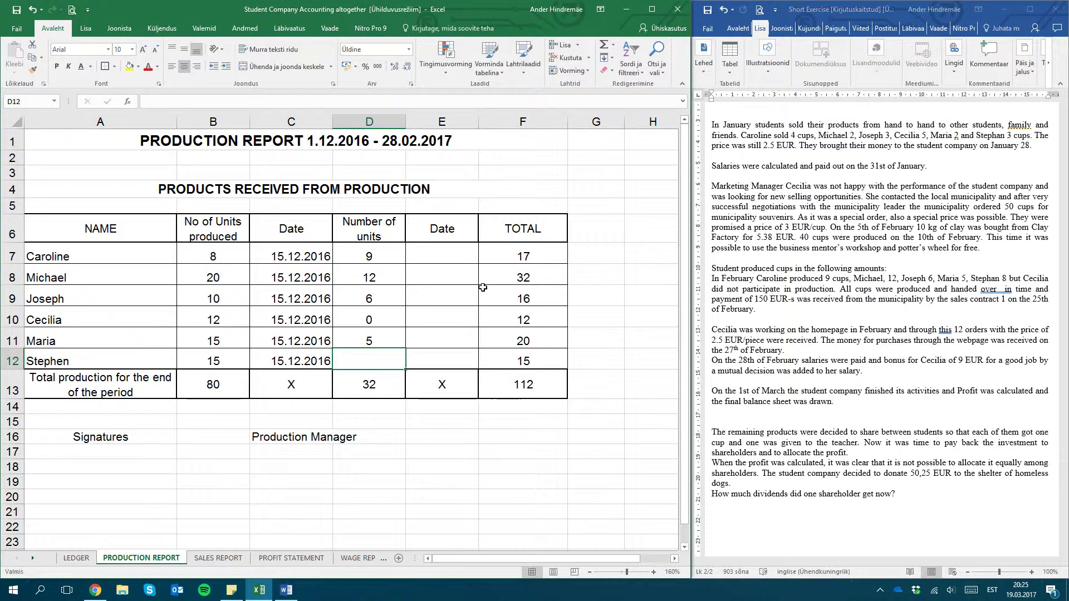
pyautogui.write('8')
pyautogui.press('Return')
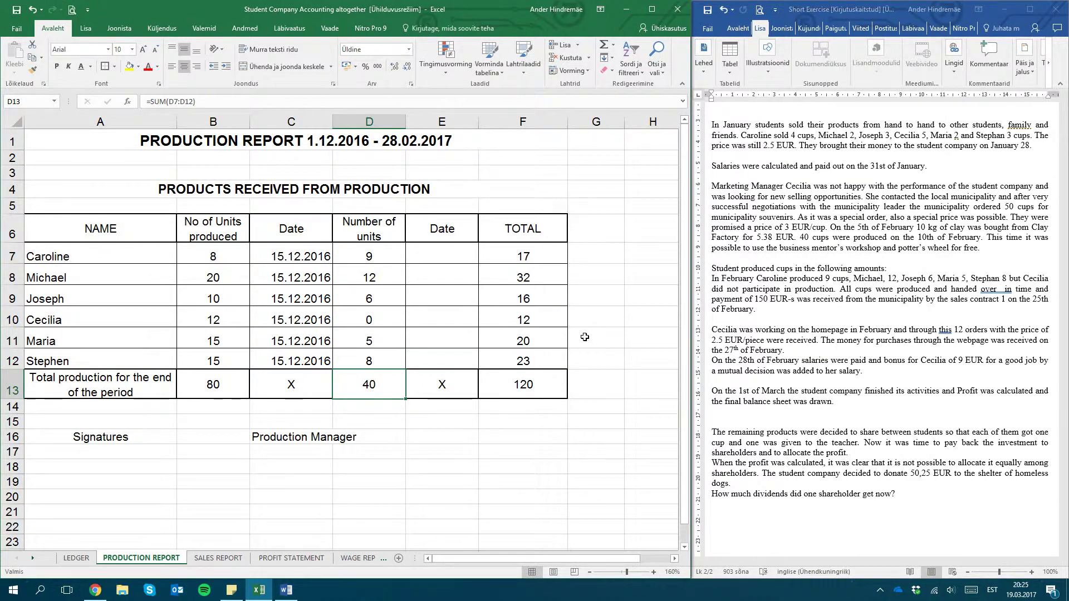
# Step: Enter 10.02.2017 as the second production date for all six students in E7:E12
pyautogui.click(437, 259)
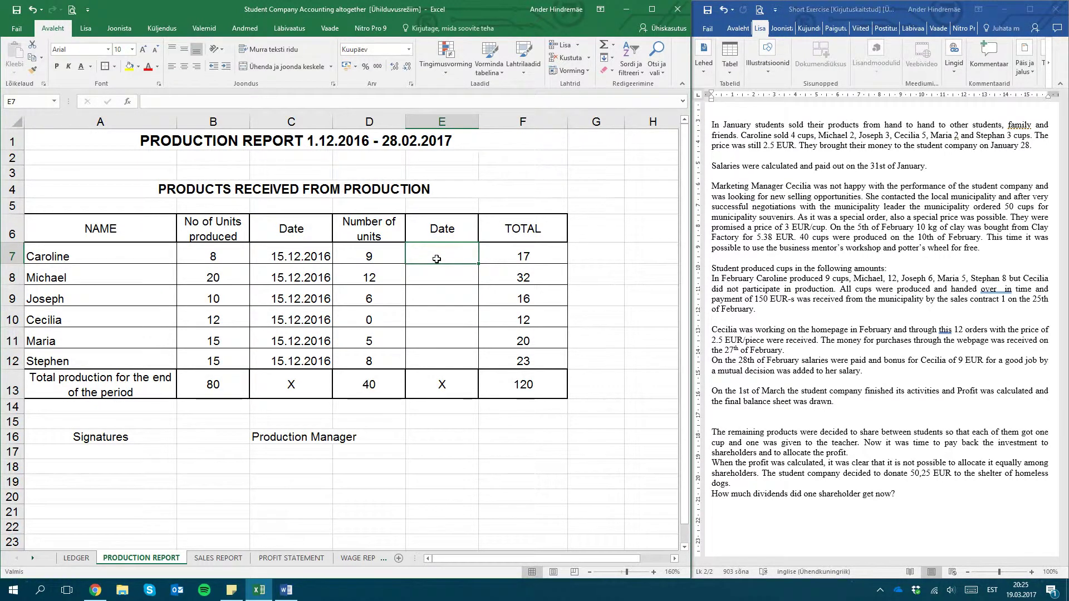
pyautogui.write('10.')
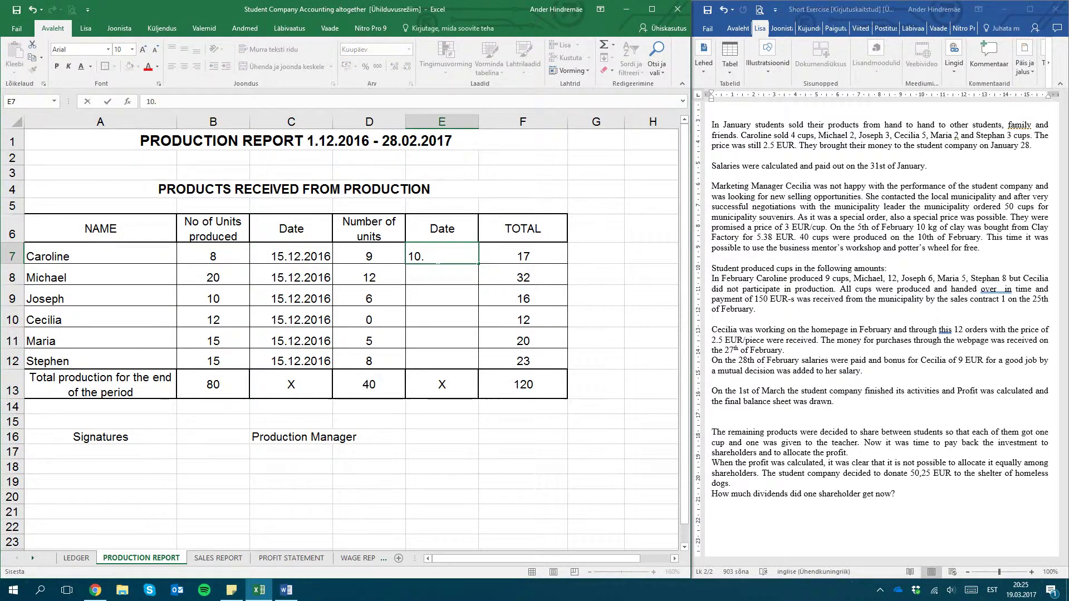
pyautogui.write('02.2017')
pyautogui.press('Return')
pyautogui.write('10.02.2017y')
pyautogui.press('Return')
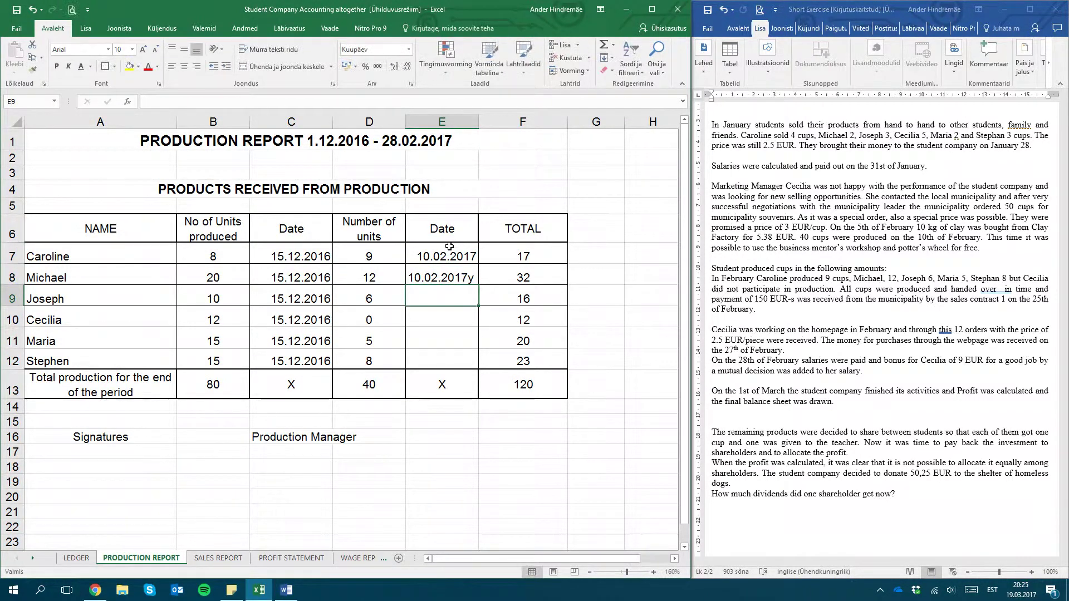
pyautogui.doubleClick(471, 277)
pyautogui.press('BackSpace')
pyautogui.press('Return')
pyautogui.moveTo(466, 257); pyautogui.dragTo(465, 353)
pyautogui.hotkey('ctrl', 'd')
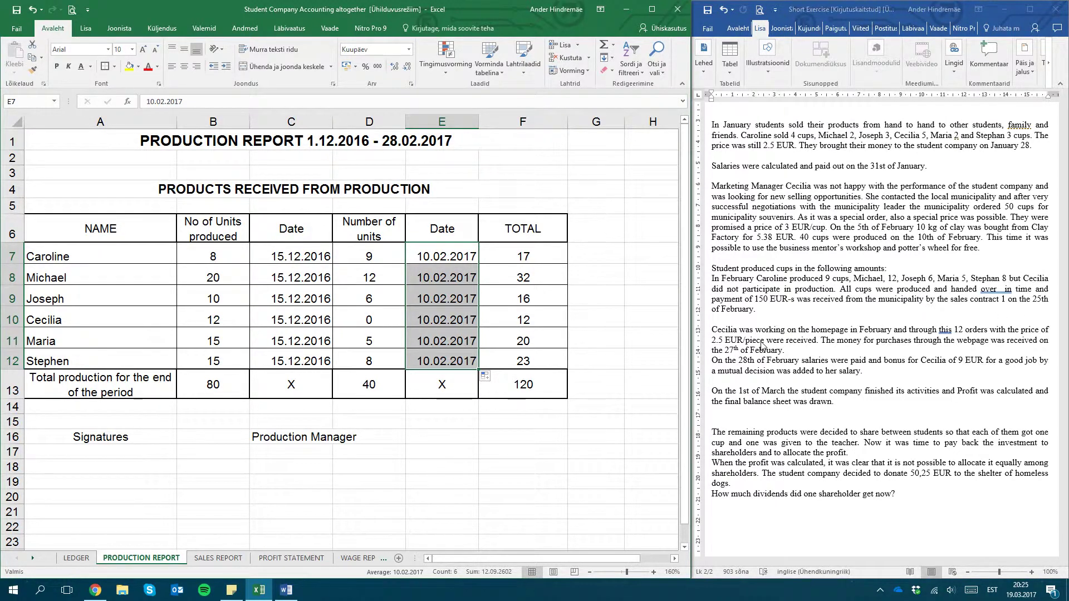
# Step: In row 20 of the ledger sheet, record 150 as cash received and 238,75 as the cash balance
pyautogui.click(76, 558)
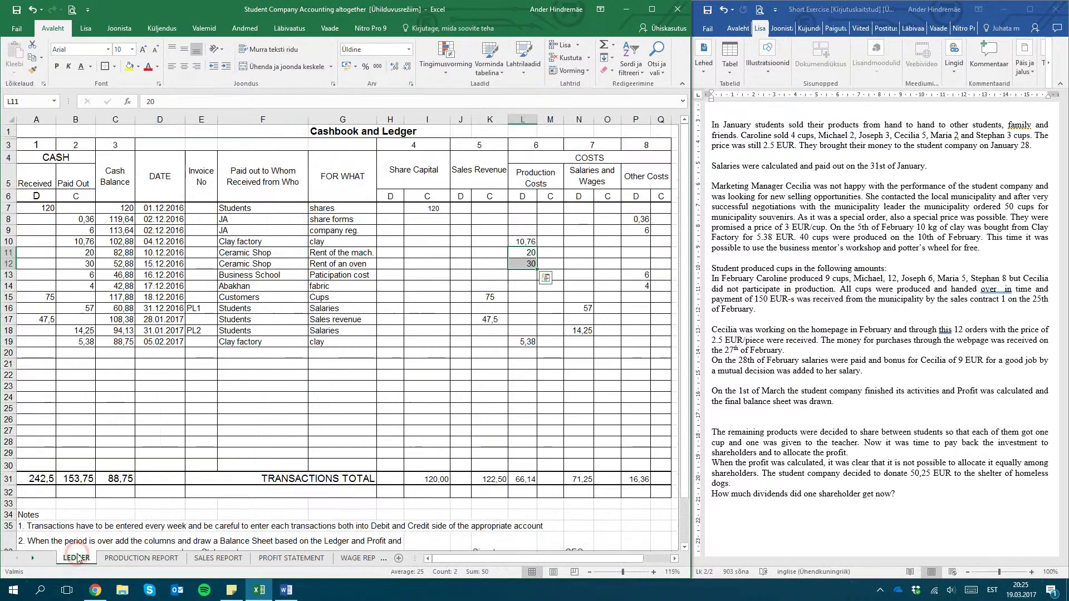
pyautogui.click(145, 357)
pyautogui.click(43, 349)
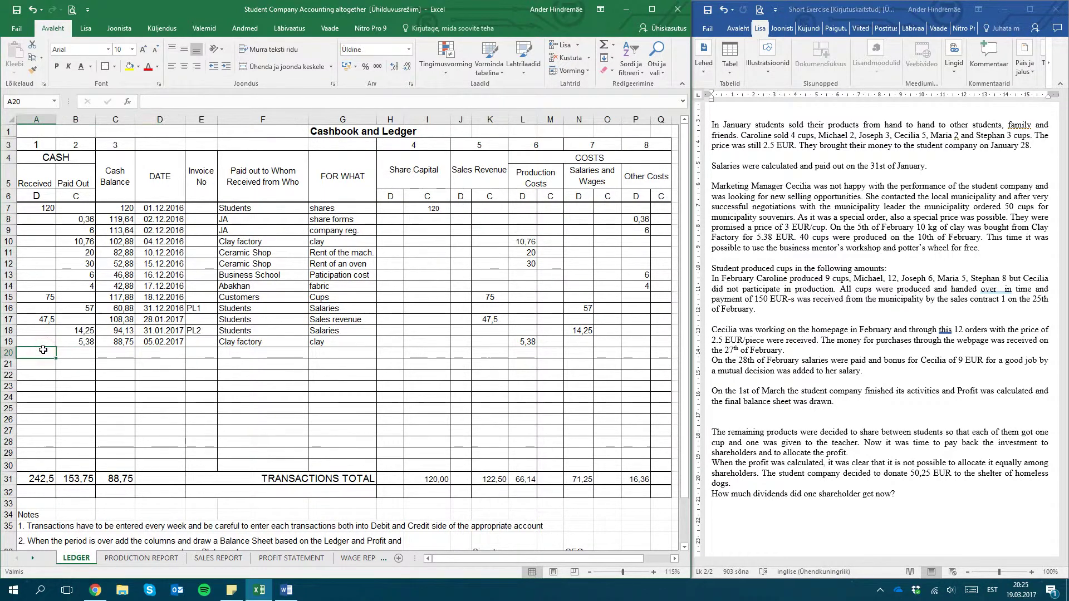
pyautogui.write('150')
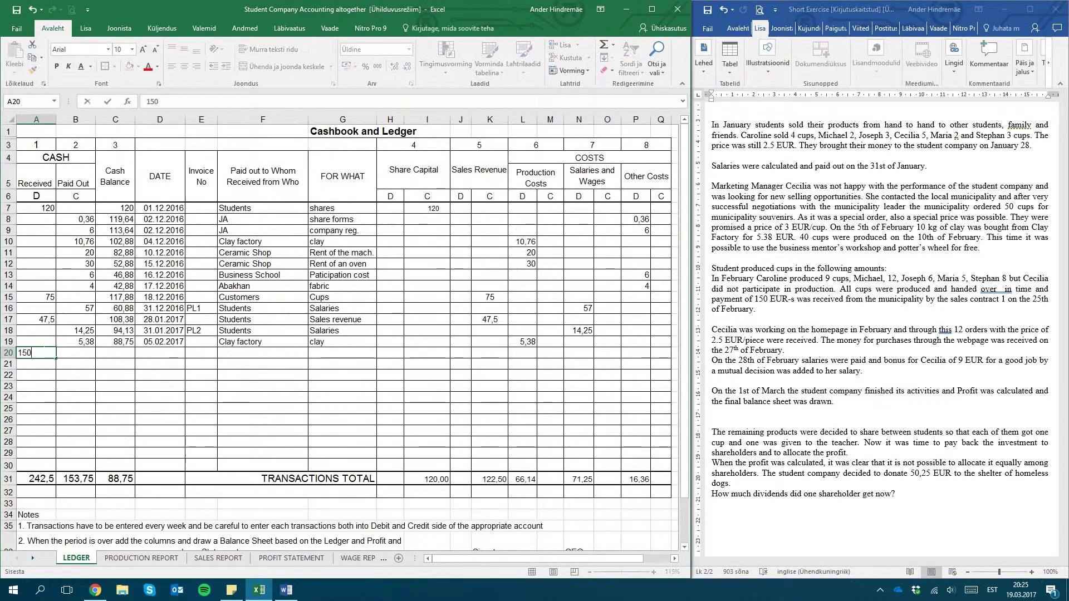
pyautogui.press('Tab')
pyautogui.press('Tab')
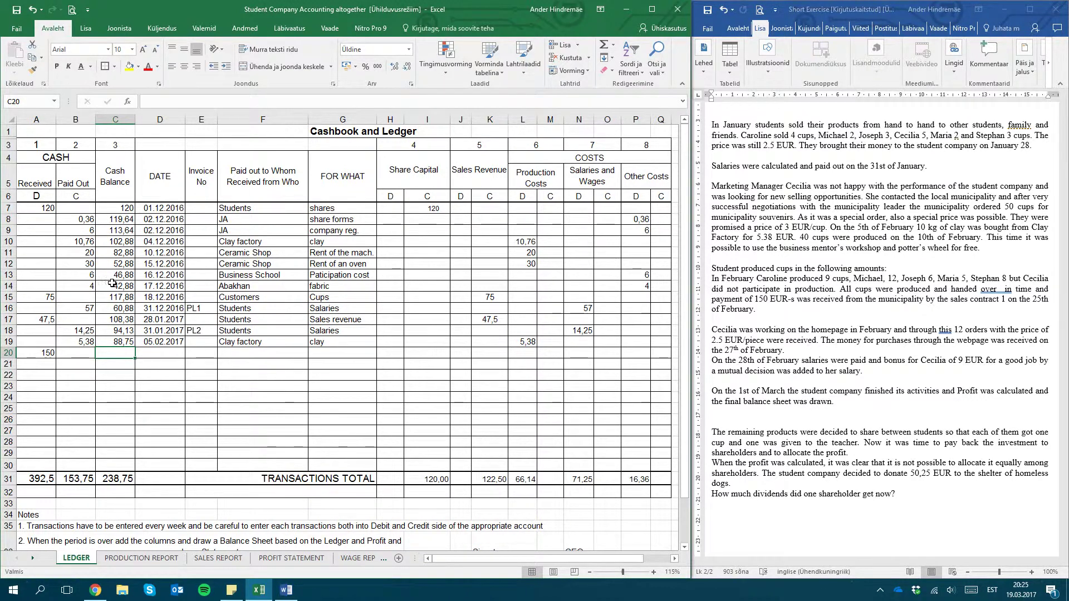
pyautogui.write('238')
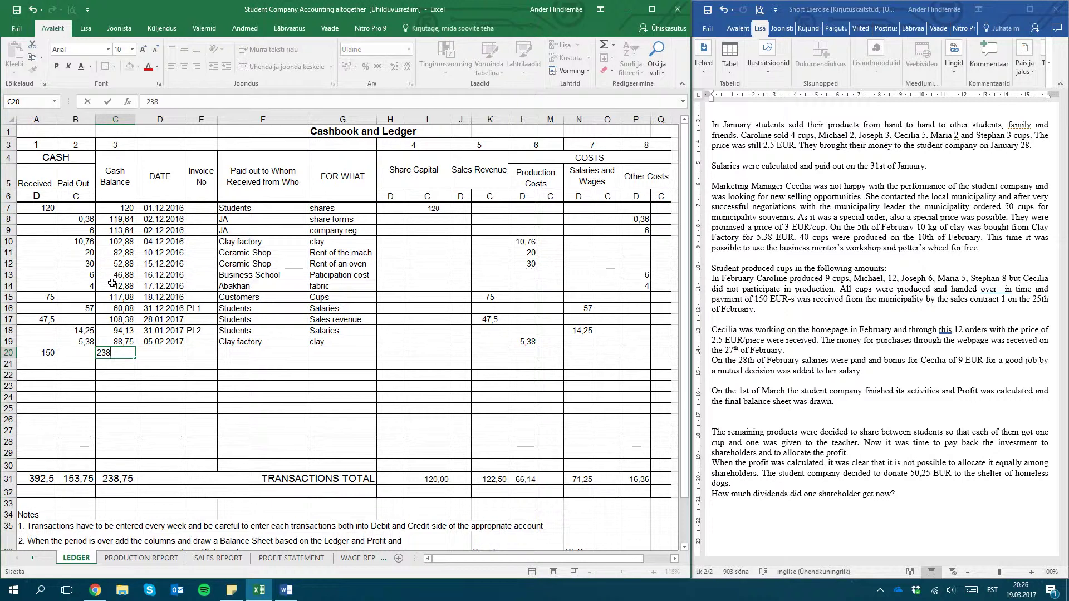
pyautogui.write(',75')
pyautogui.press('Tab')
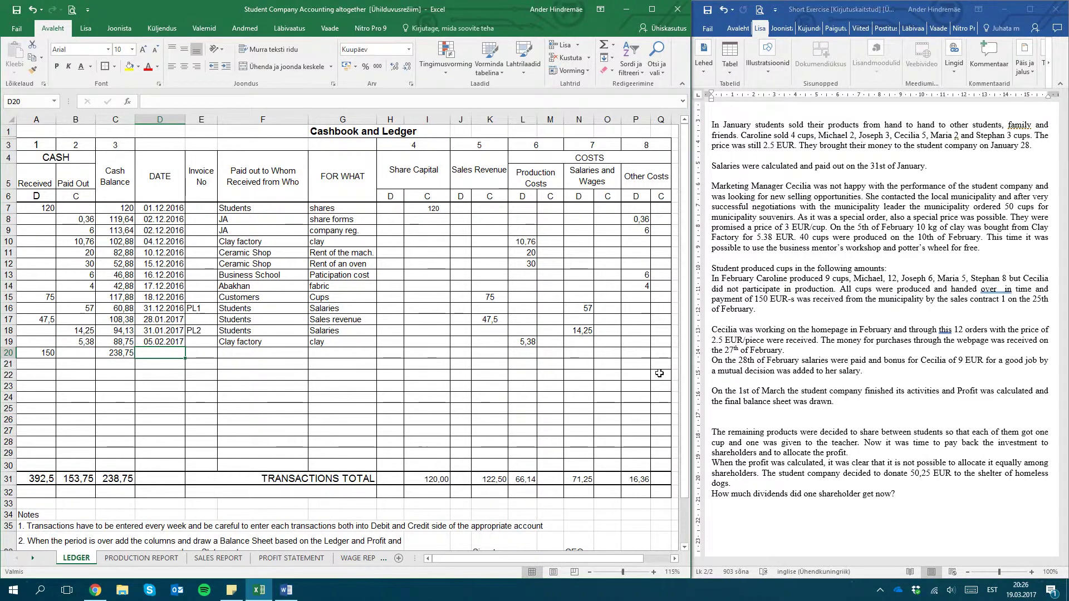
# Step: Enter the date 25.02.2017 and Contr 1 as the invoice number in row 20 of the ledger
pyautogui.write('25.02.2017')
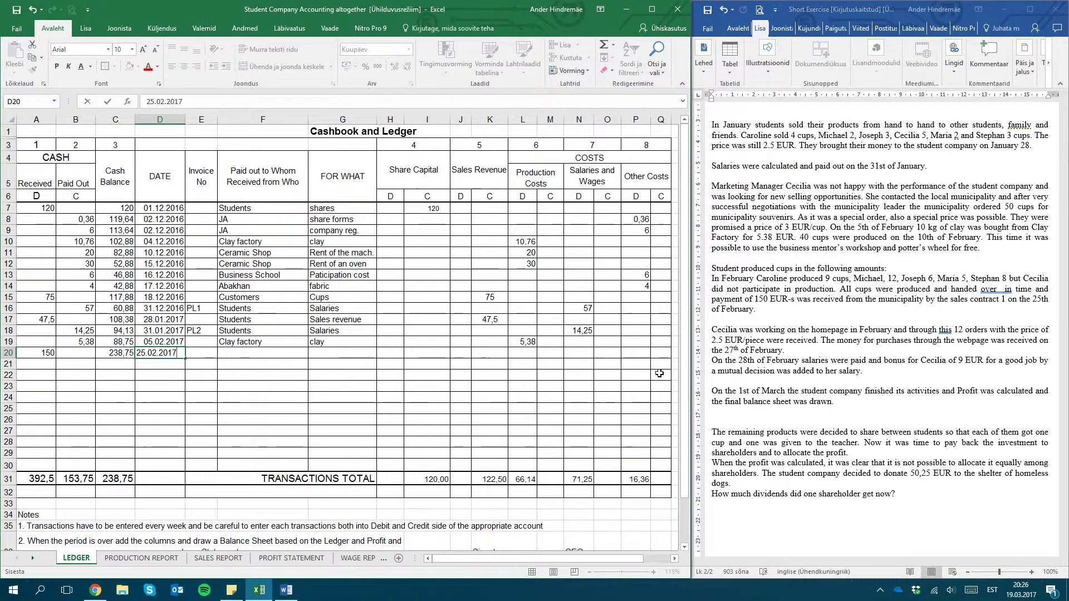
pyautogui.press('Tab')
pyautogui.write('Contr 1')
pyautogui.press('BackSpace')
pyautogui.write('1')
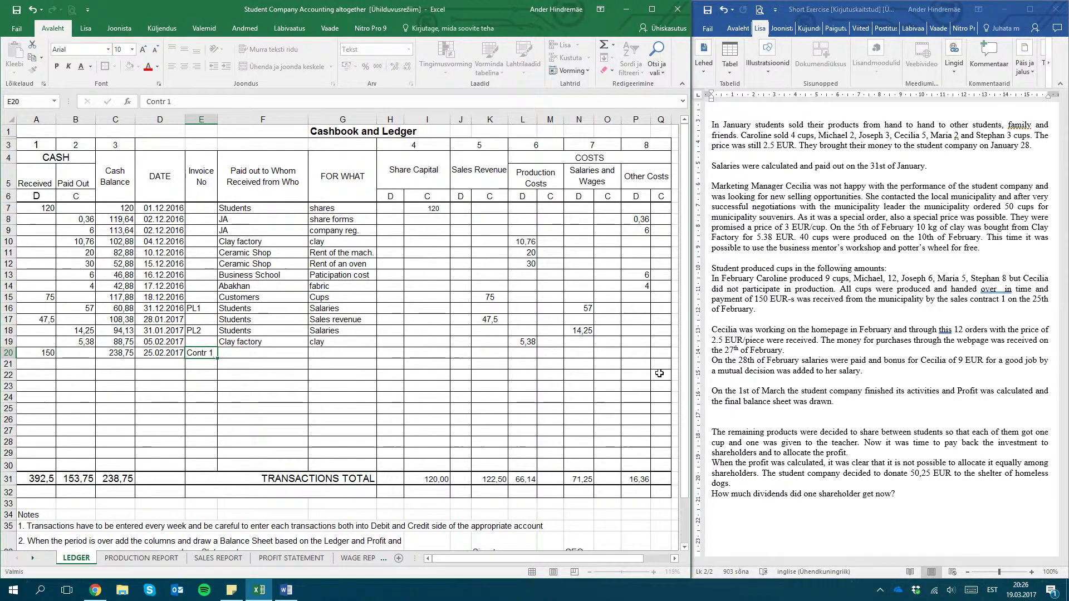
# Step: In row 20 of the ledger, enter Municipality as the payer and Sales revenue as the purpose
pyautogui.press('Tab')
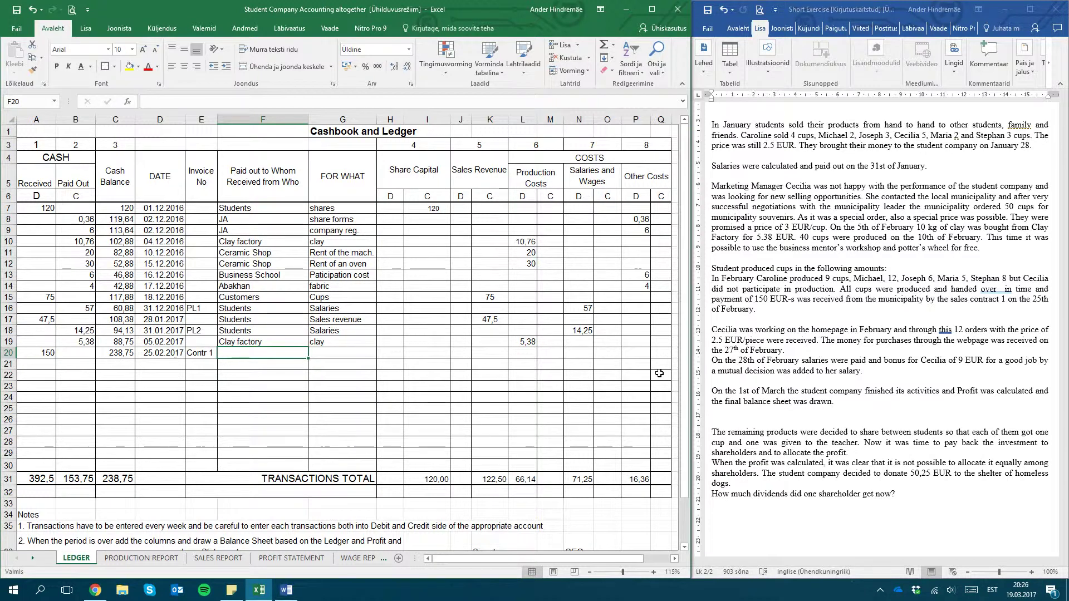
pyautogui.write('Munic')
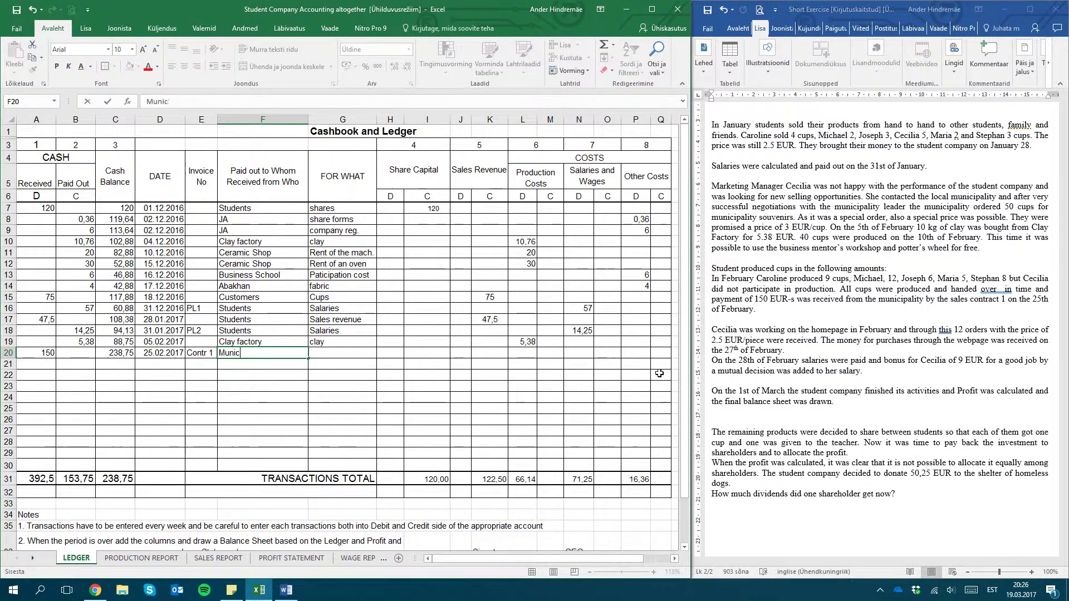
pyautogui.write('ipality')
pyautogui.press('Tab')
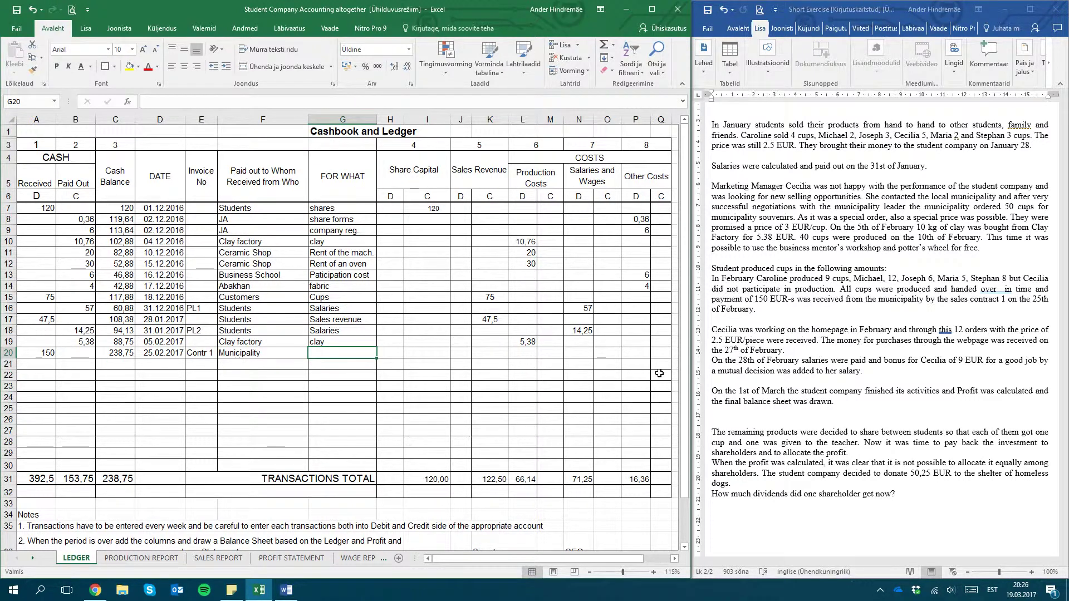
pyautogui.write('Sales revenue')
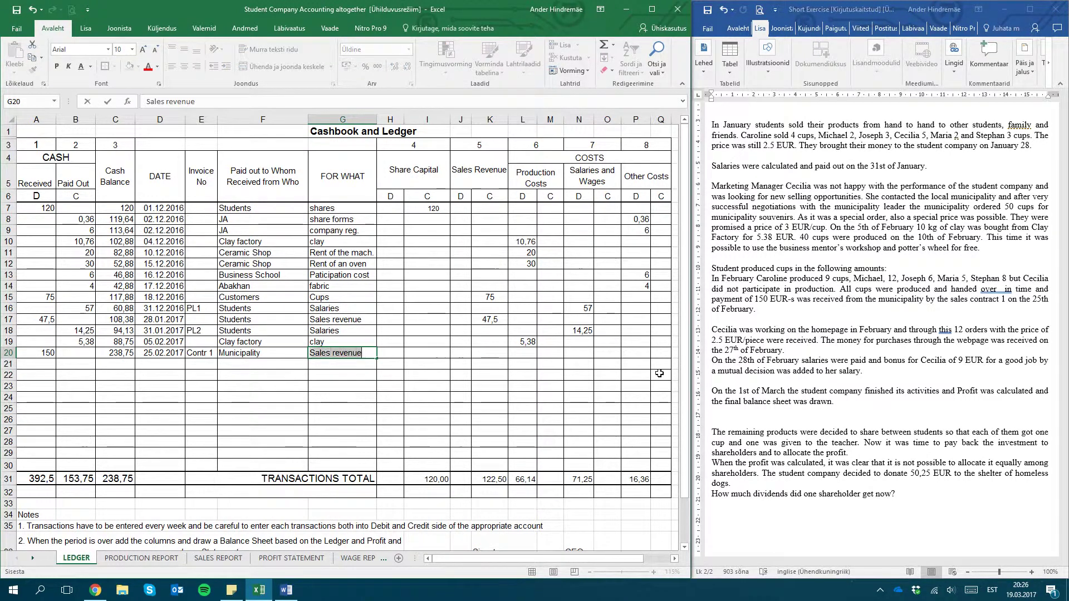
pyautogui.press('Tab')
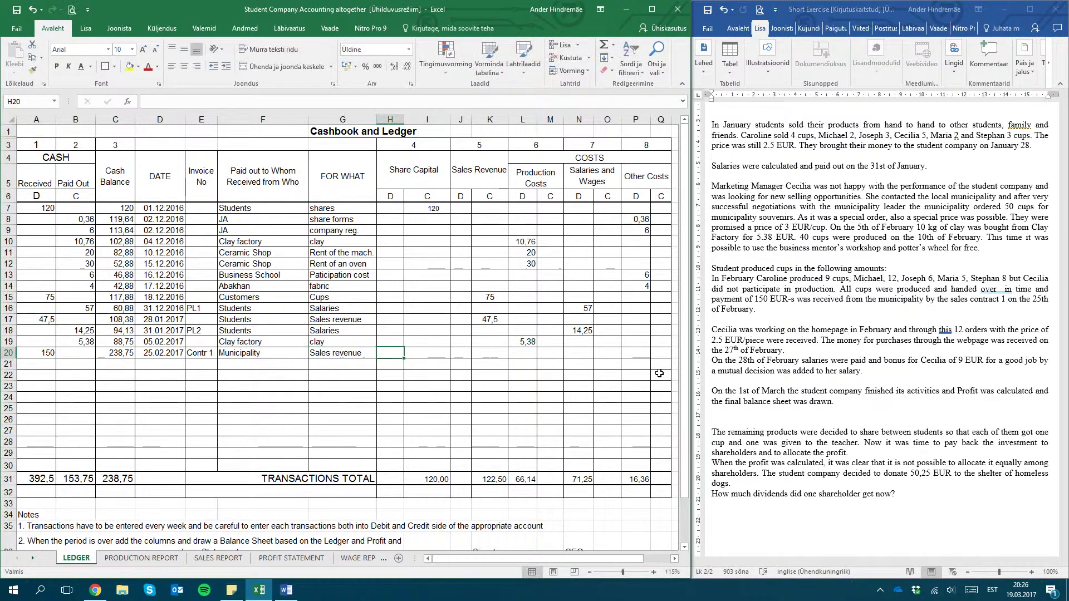
# Step: Record 150 on the credit side of Sales Revenue in row 20 of the ledger
pyautogui.click(496, 173)
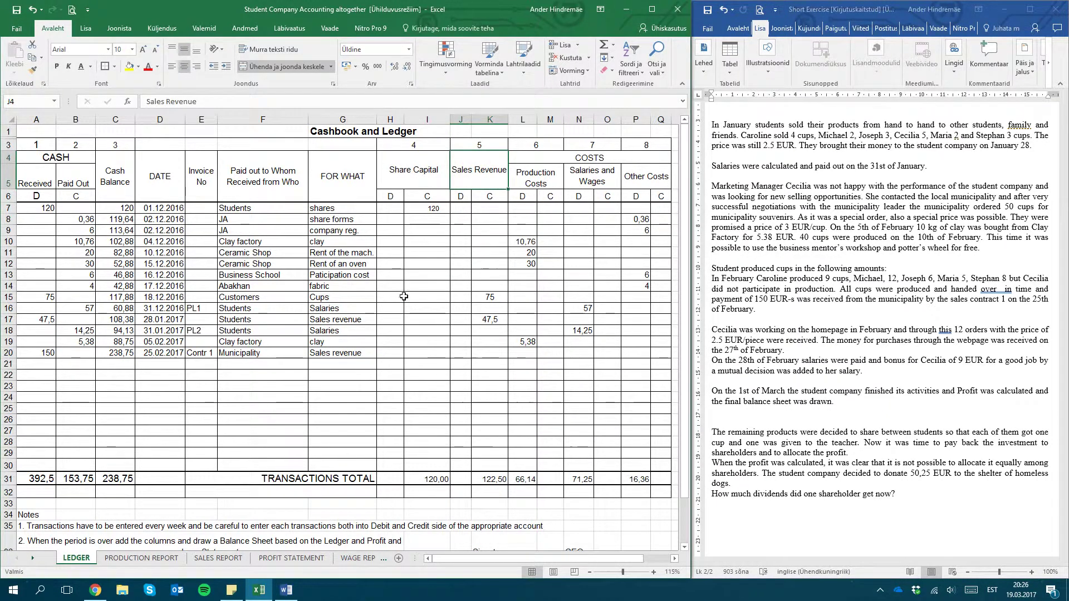
pyautogui.click(490, 353)
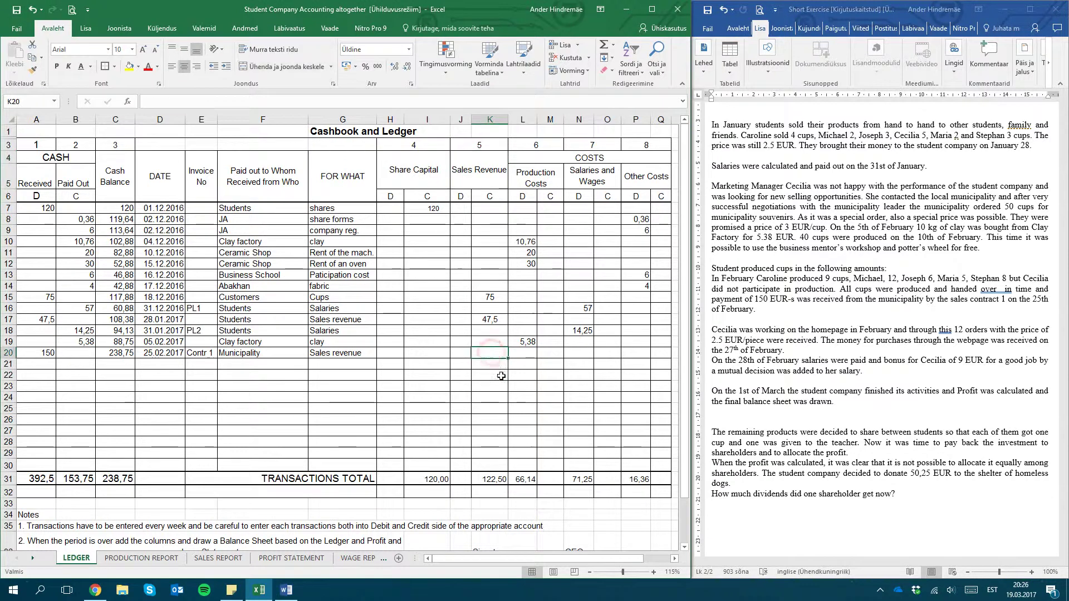
pyautogui.write('150')
pyautogui.press('Return')
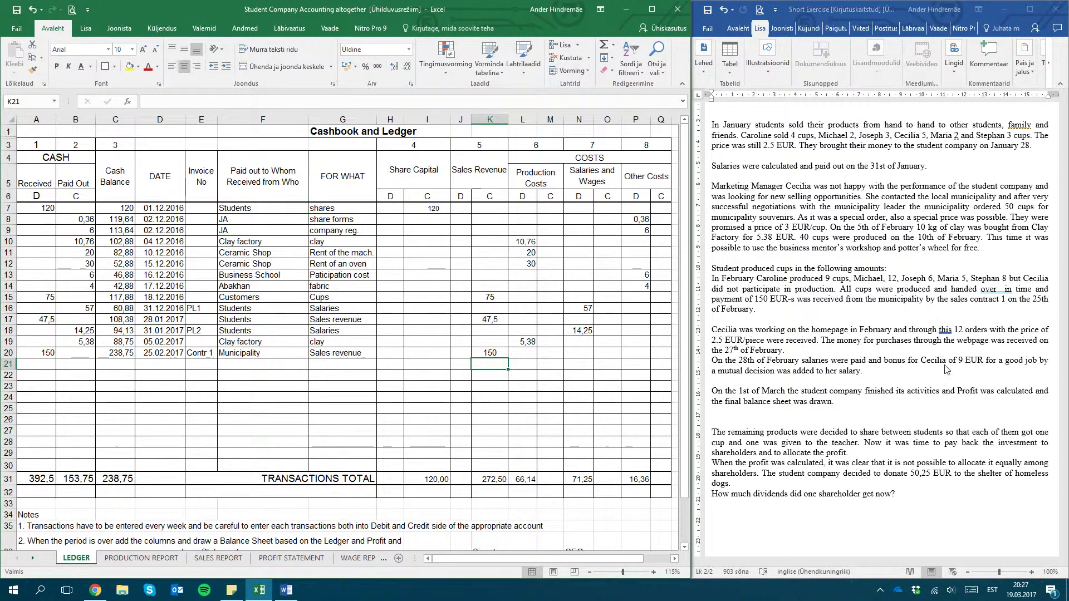
# Step: In row 21 of the ledger, record 30 as cash received and 268,75 as the cash balance
pyautogui.click(39, 362)
pyautogui.write('30')
pyautogui.press('Tab')
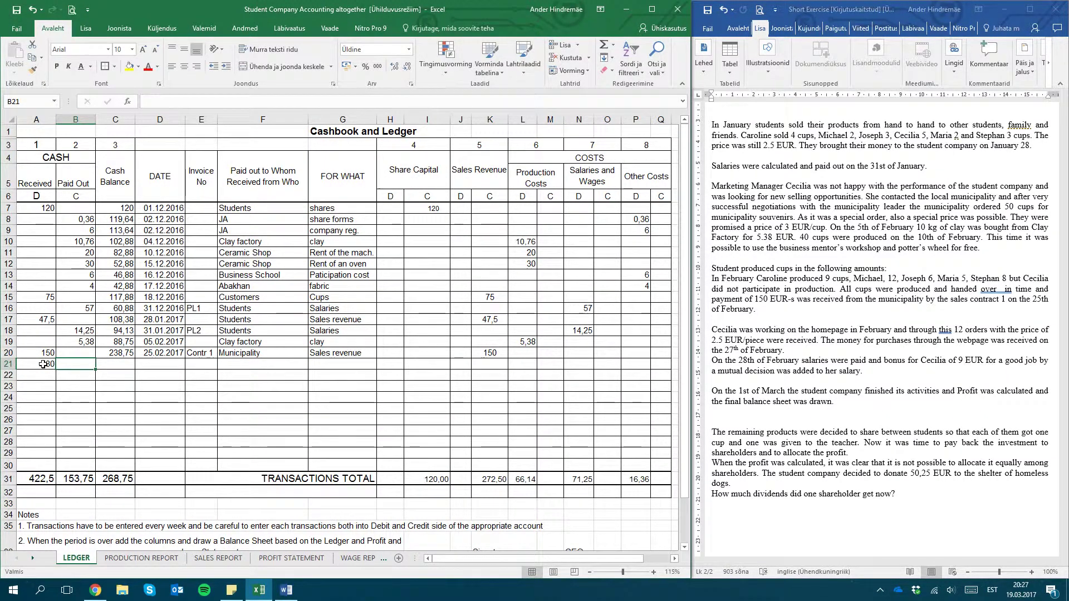
pyautogui.press('Tab')
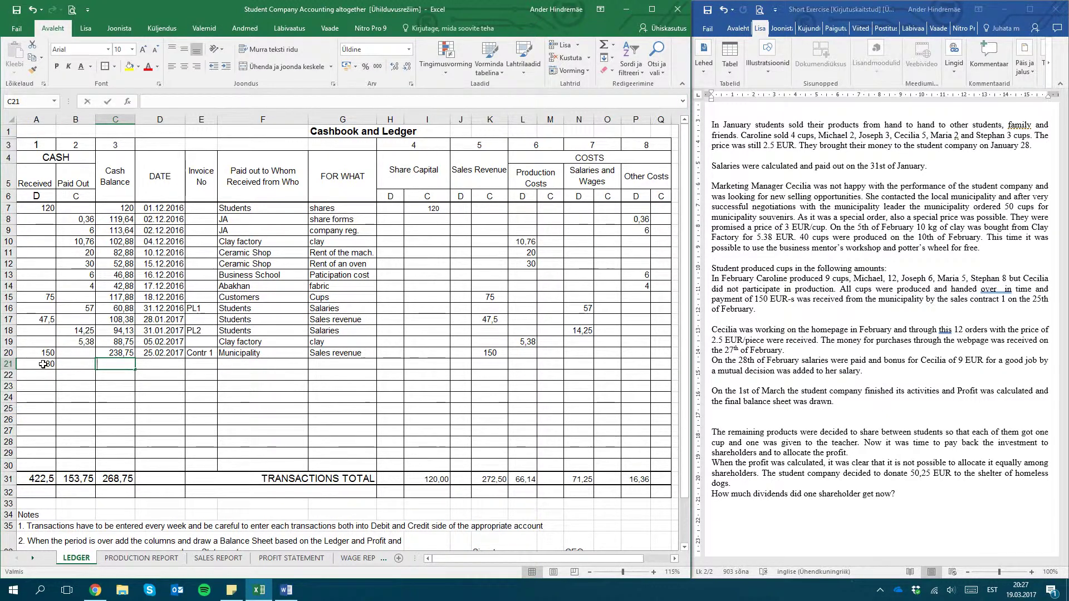
pyautogui.write('268,75')
pyautogui.press('Tab')
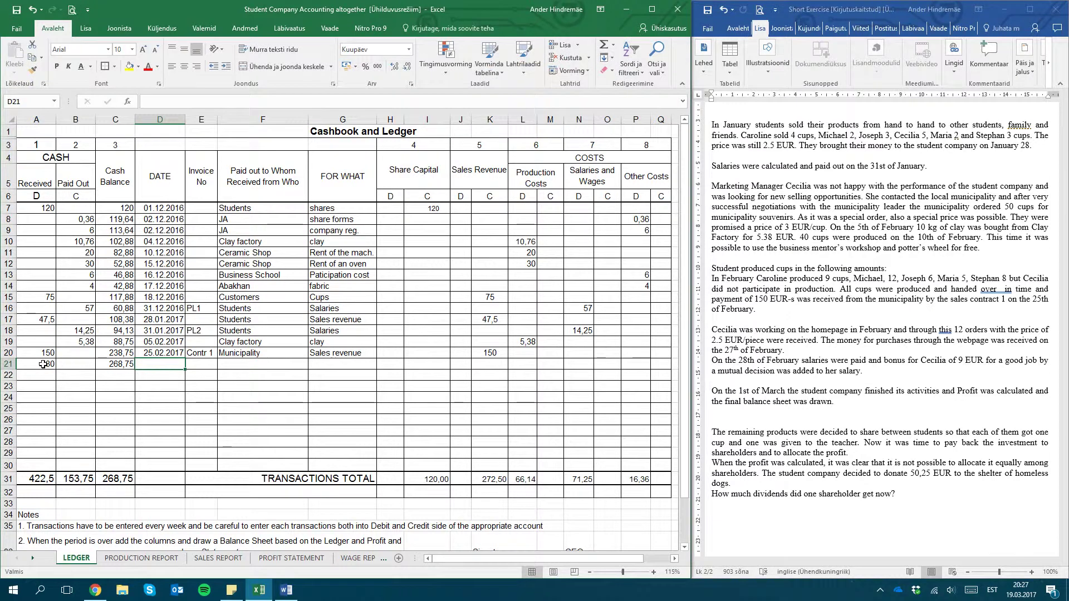
# Step: Enter the date 27.02.2017 and Homepage as the payer in row 21 of the ledger
pyautogui.write('27.02.2017')
pyautogui.press('Tab')
pyautogui.press('Tab')
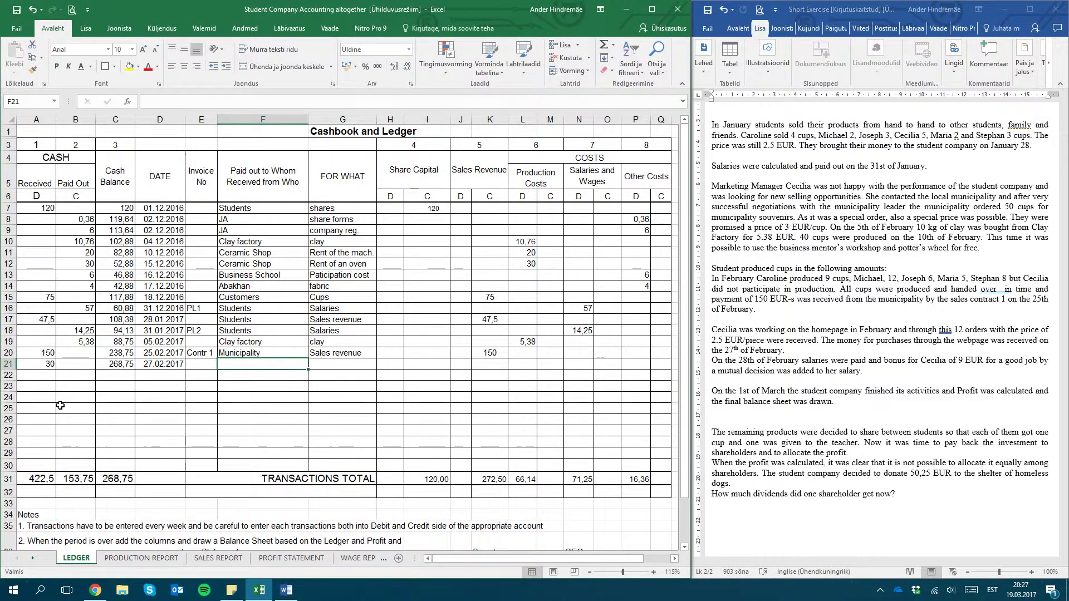
pyautogui.write('Homepage')
pyautogui.press('Tab')
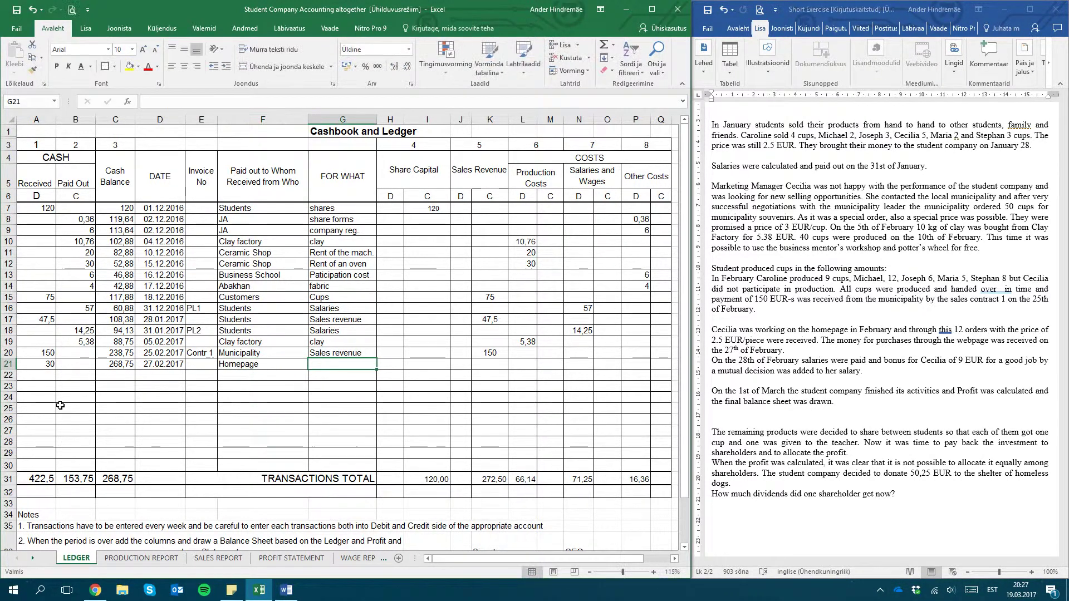
# Step: In row 21, enter Sales revenue as the purpose and record 30 on the credit side of Sales Revenue
pyautogui.write('Sales revenue')
pyautogui.press('Tab')
pyautogui.press('Tab')
pyautogui.press('Tab')
pyautogui.press('Tab')
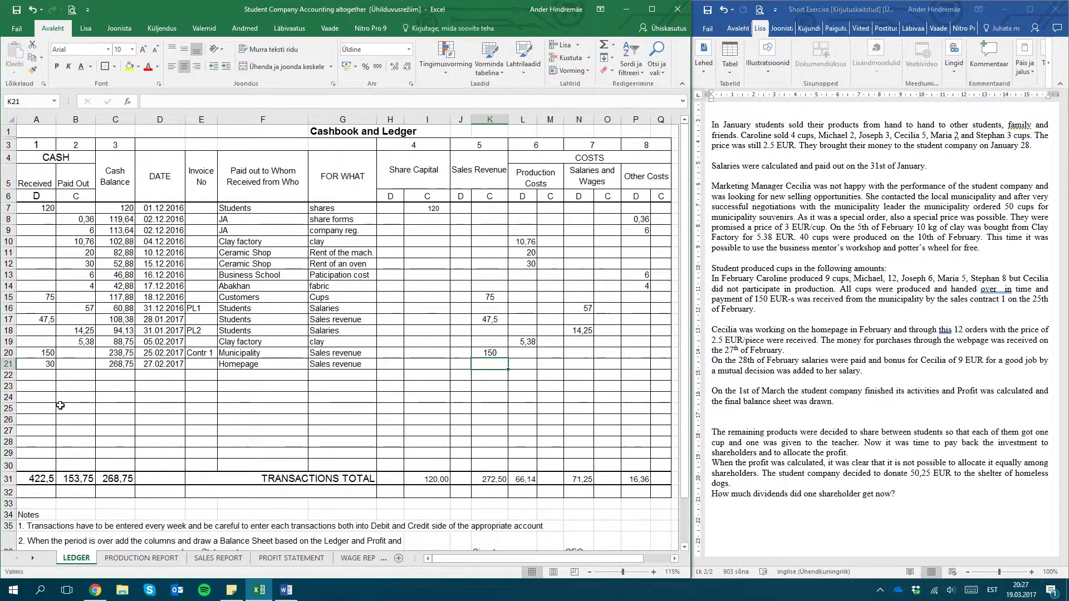
pyautogui.write('30')
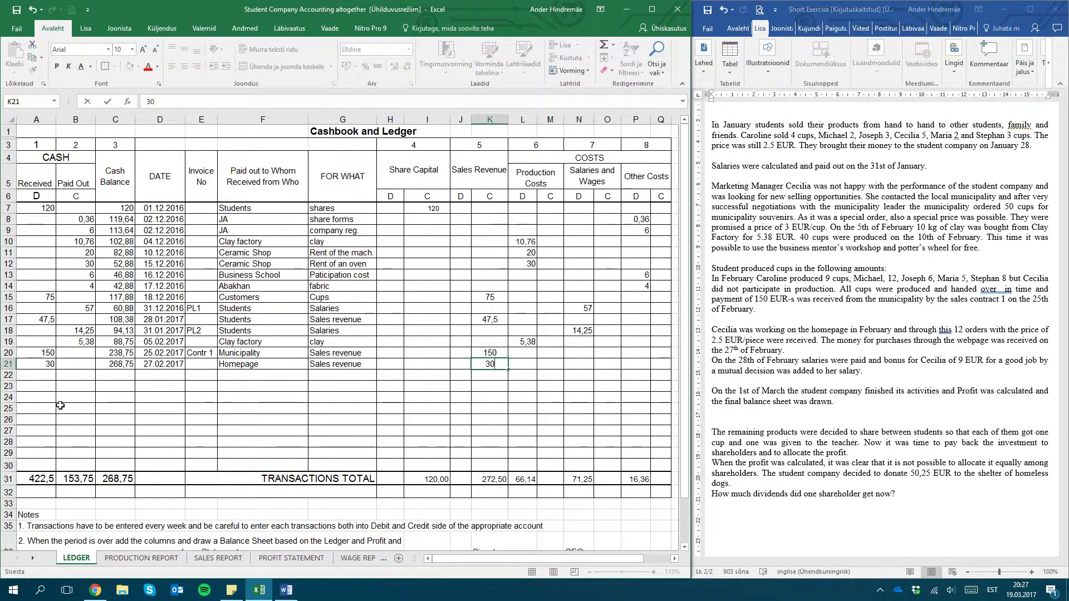
pyautogui.press('Return')
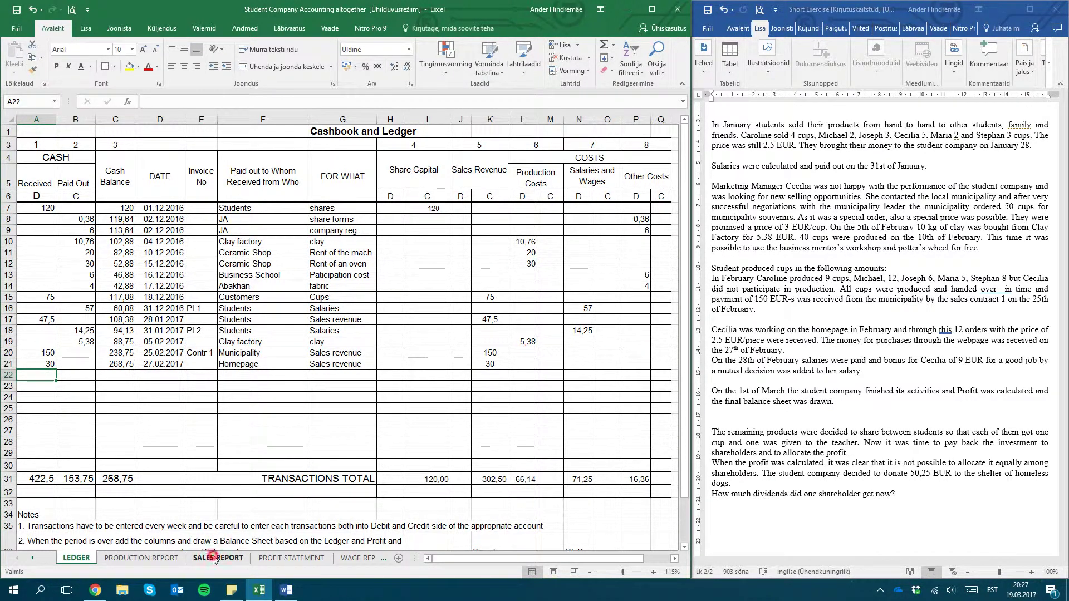
# Step: On the sales report sheet, correct the spelling of the customer in A7 to Local trade fair
pyautogui.click(213, 558)
pyautogui.click(54, 419)
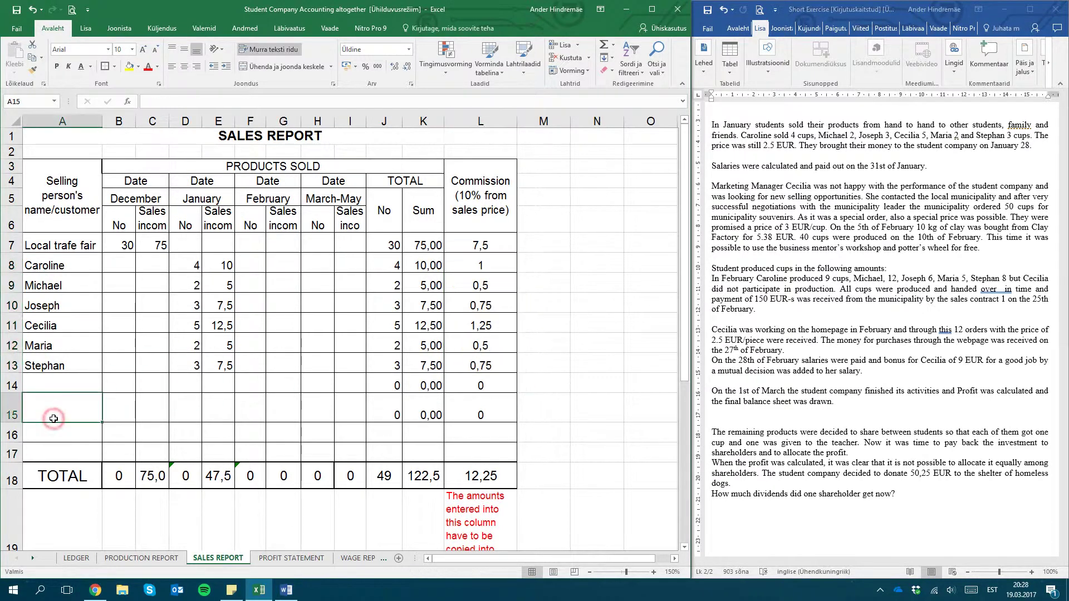
pyautogui.click(64, 386)
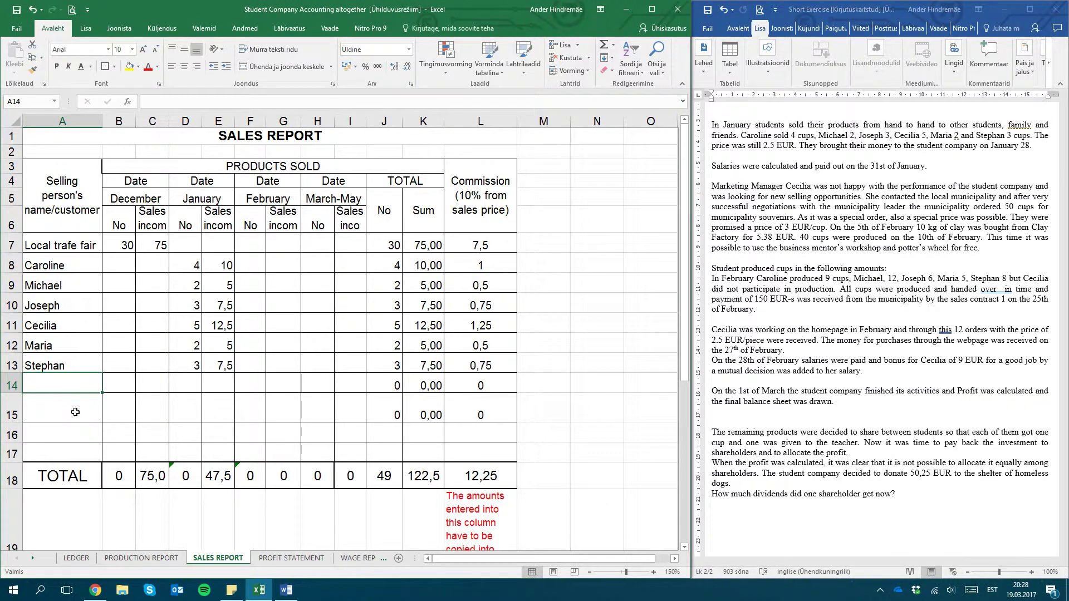
pyautogui.click(72, 245)
pyautogui.doubleClick(71, 246)
pyautogui.press('BackSpace')
pyautogui.write('d')
pyautogui.press('Return')
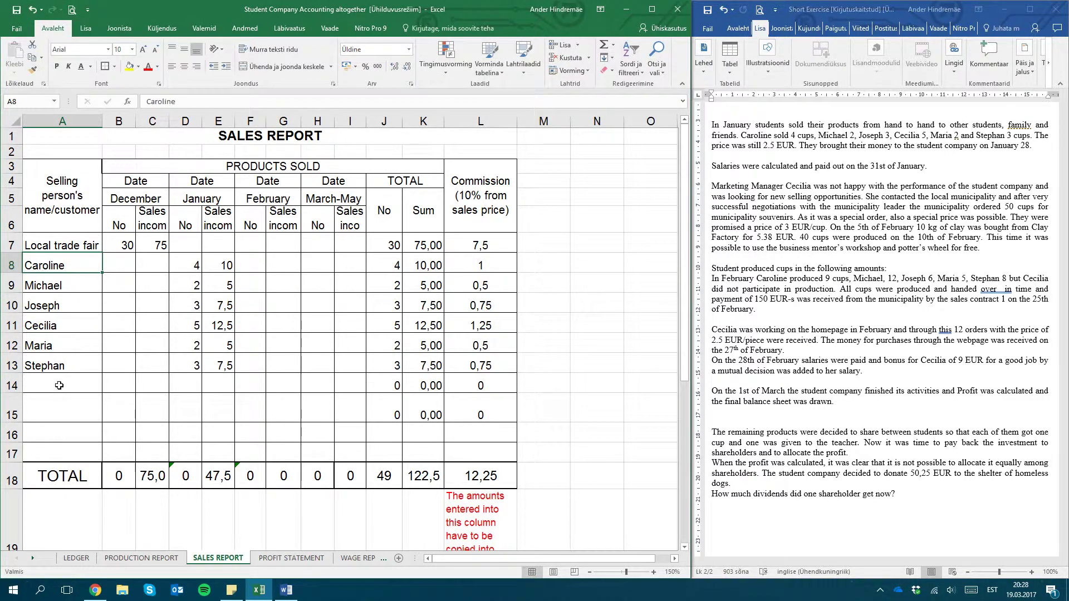
# Step: Add Municipality as a customer in row 14 of the sales report with 50 units and 150 sales income for February
pyautogui.click(59, 385)
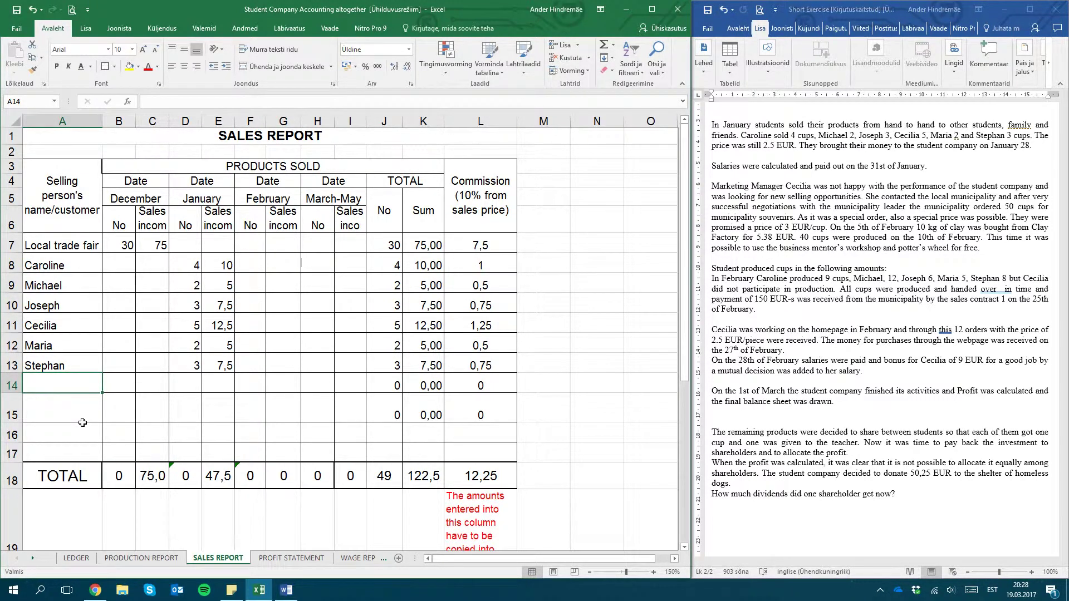
pyautogui.write('S')
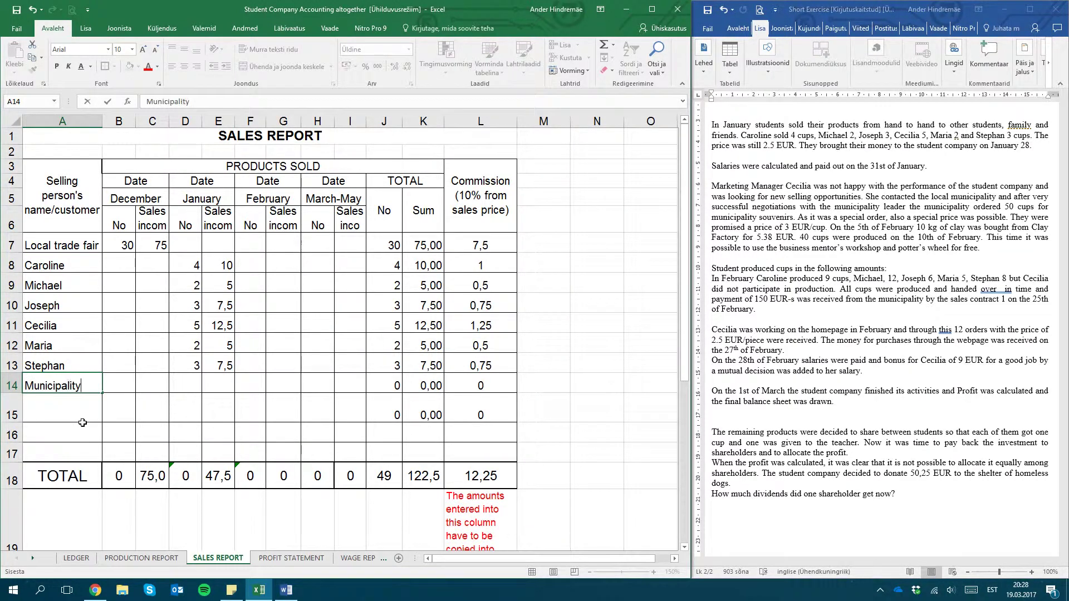
pyautogui.press('Tab')
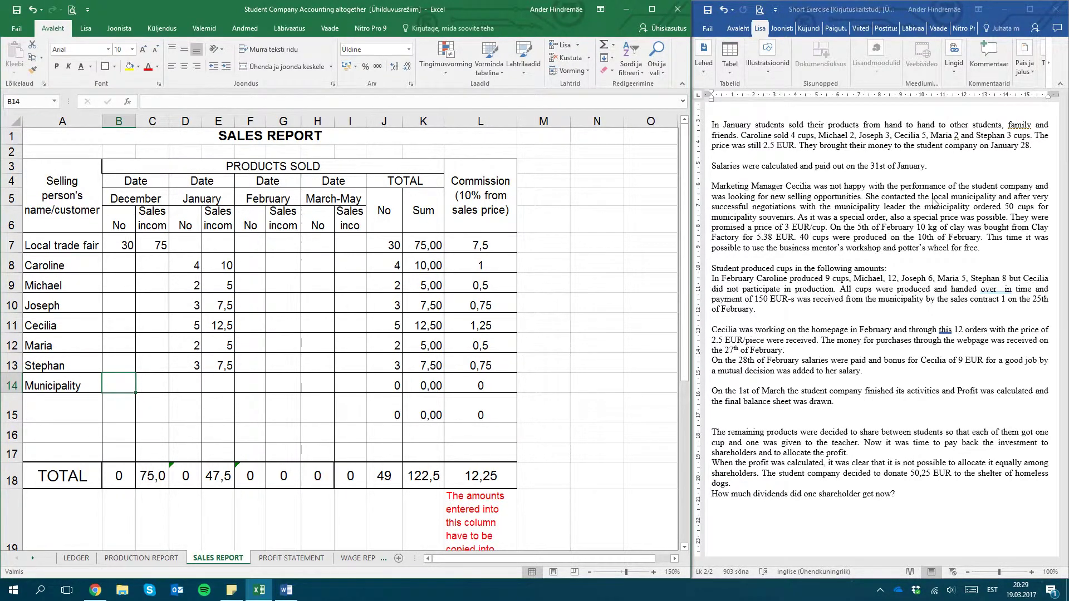
pyautogui.click(252, 387)
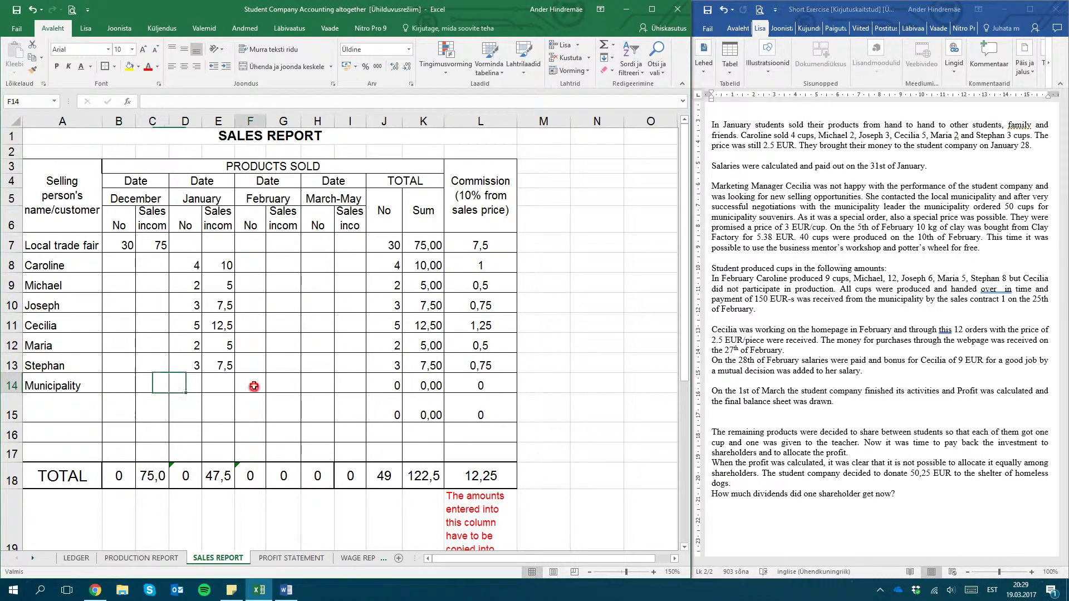
pyautogui.write('50')
pyautogui.press('Tab')
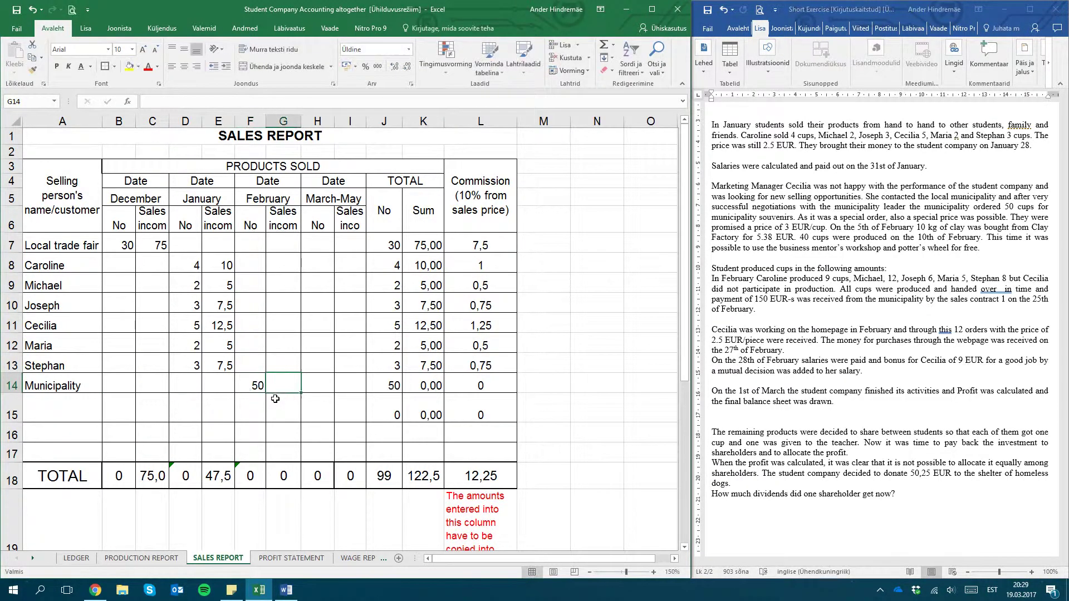
pyautogui.write('150')
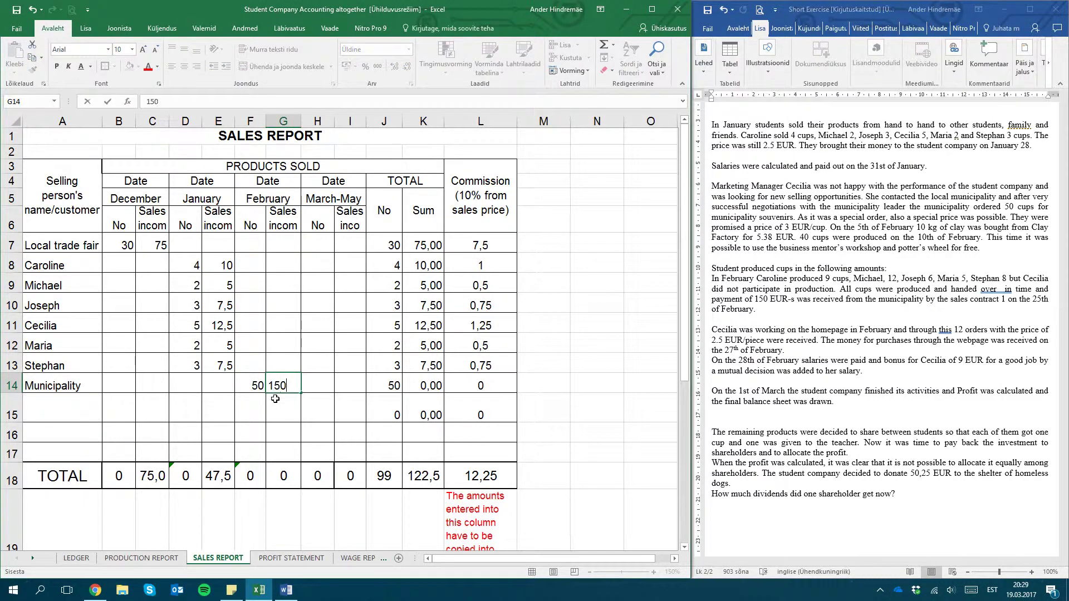
pyautogui.press('Return')
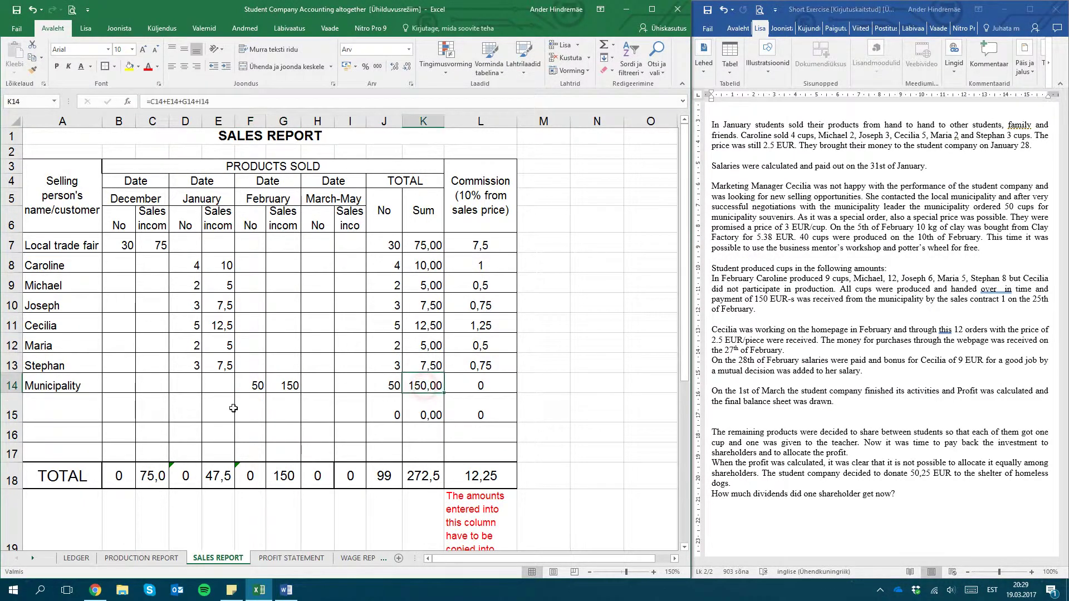
# Step: Add Homepage as a customer in row 15 of the sales report with 12 units and 30 sales income for February
pyautogui.click(70, 403)
pyautogui.write('Homepage')
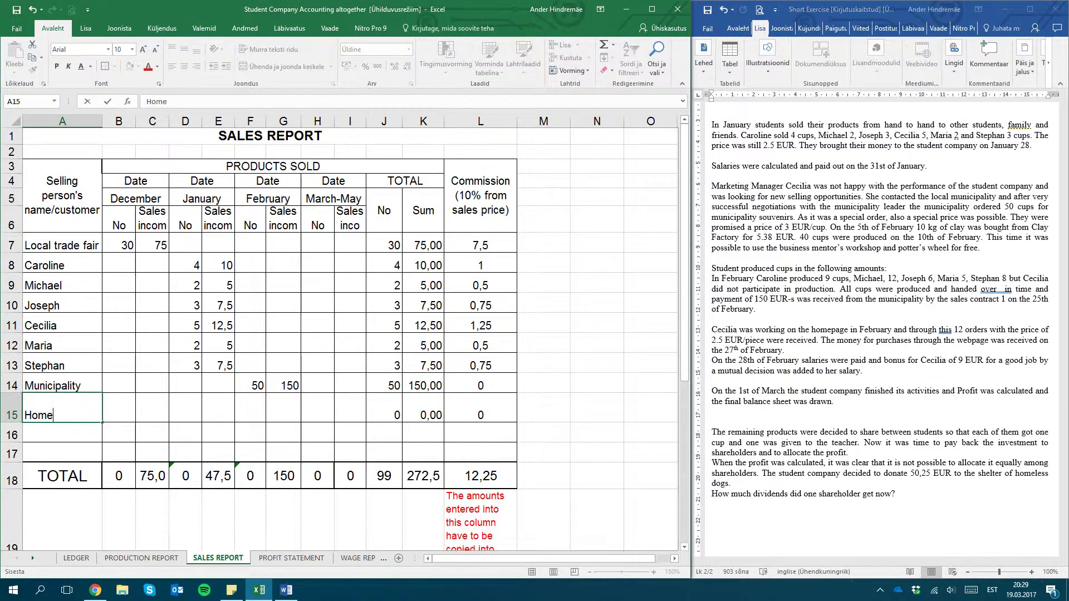
pyautogui.press('Tab')
pyautogui.press('Tab')
pyautogui.press('Tab')
pyautogui.press('Tab')
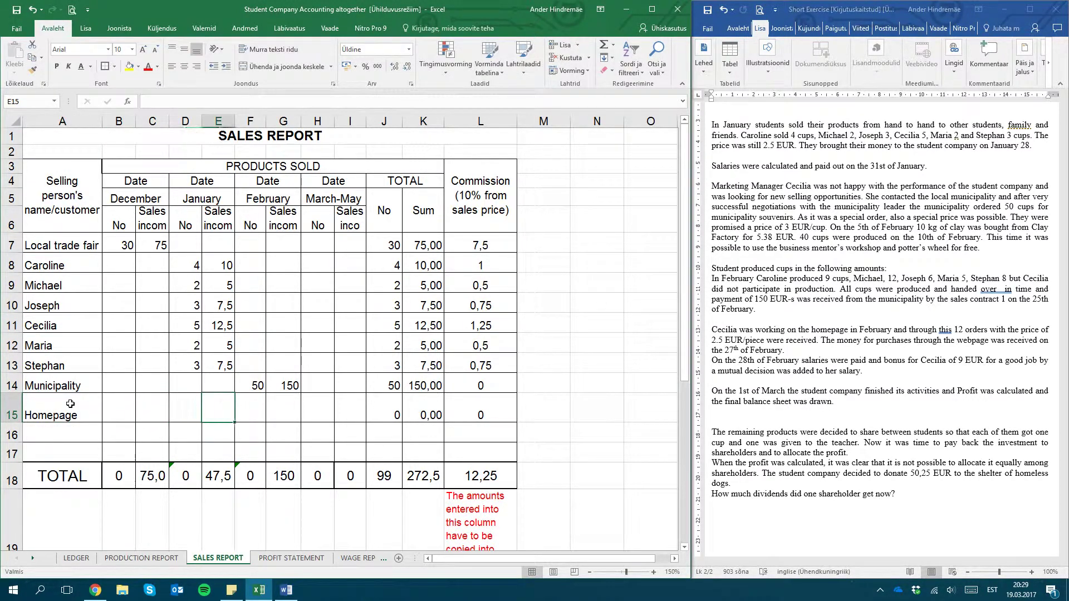
pyautogui.press('Tab')
pyautogui.write('12')
pyautogui.press('Tab')
pyautogui.write('30')
pyautogui.press('Tab')
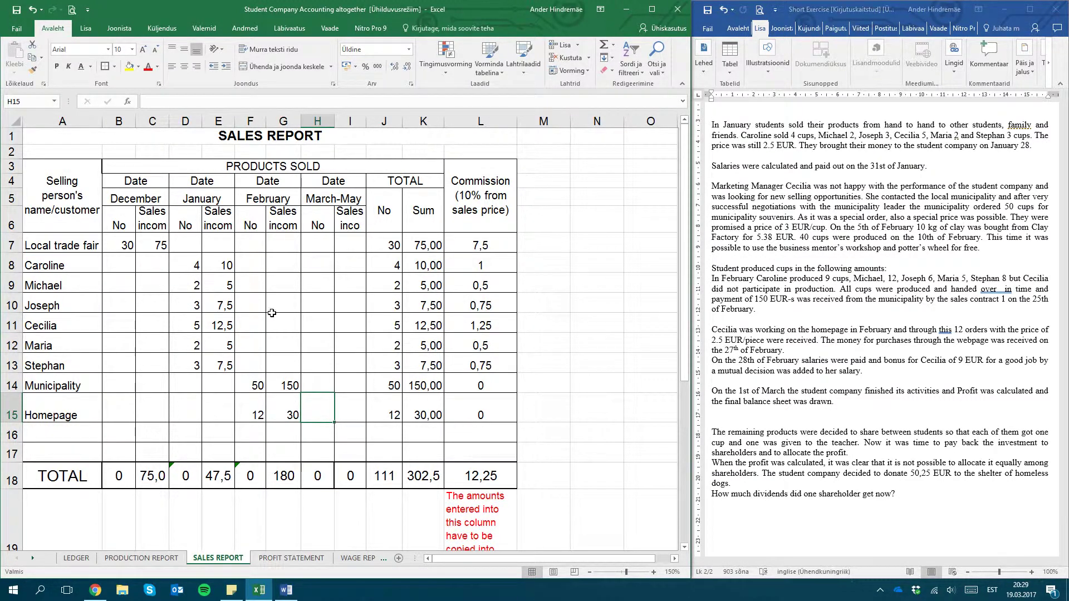
# Step: Copy the six January salaries from Paylist 2 in the wage report into the February salary column of Paylist 3
pyautogui.click(76, 558)
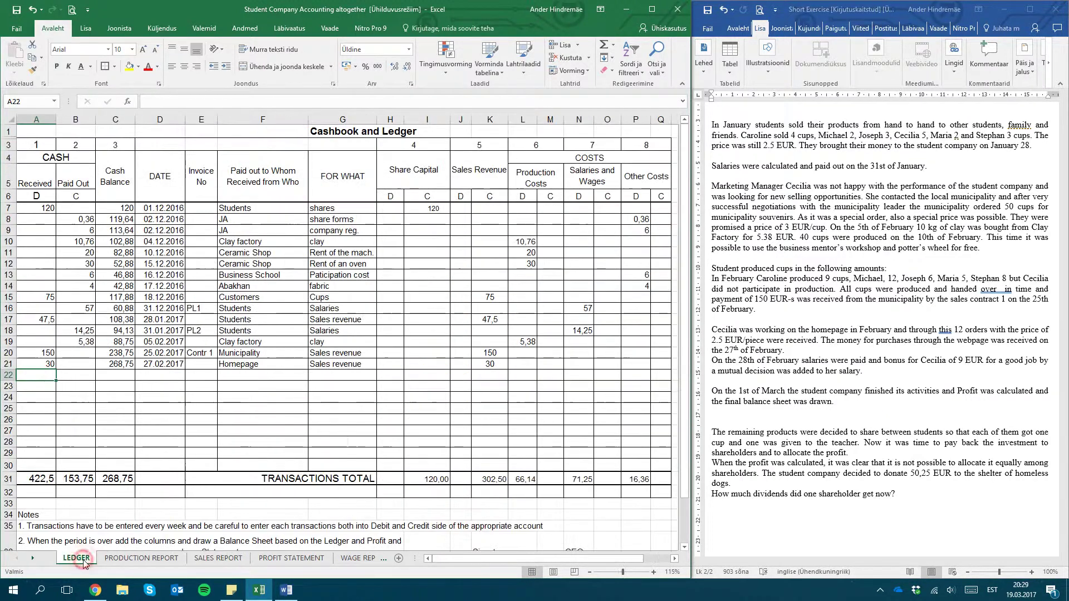
pyautogui.click(762, 382)
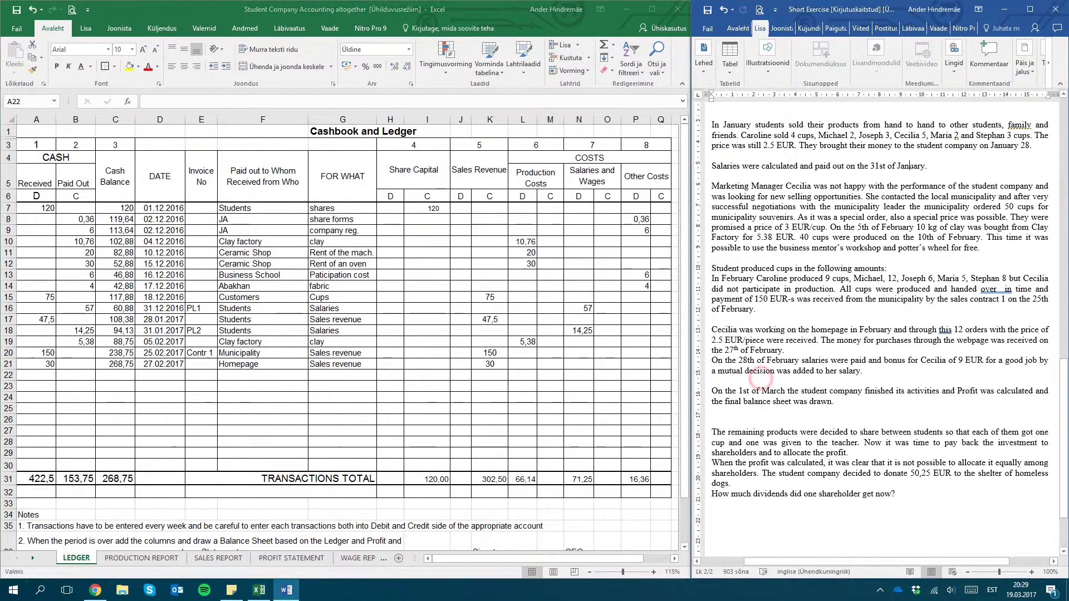
pyautogui.click(770, 359)
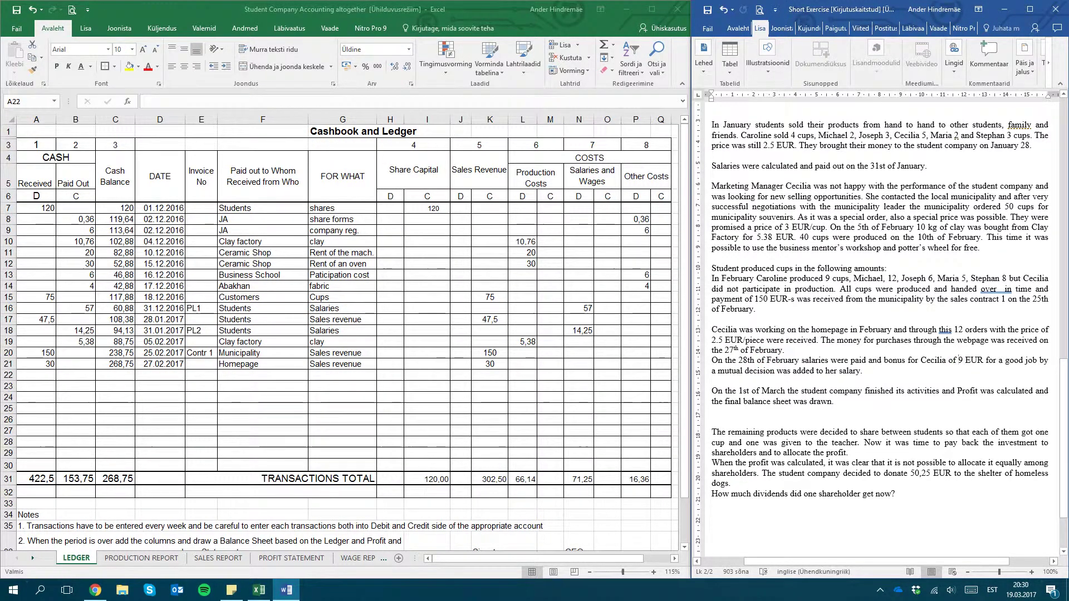
pyautogui.click(354, 558)
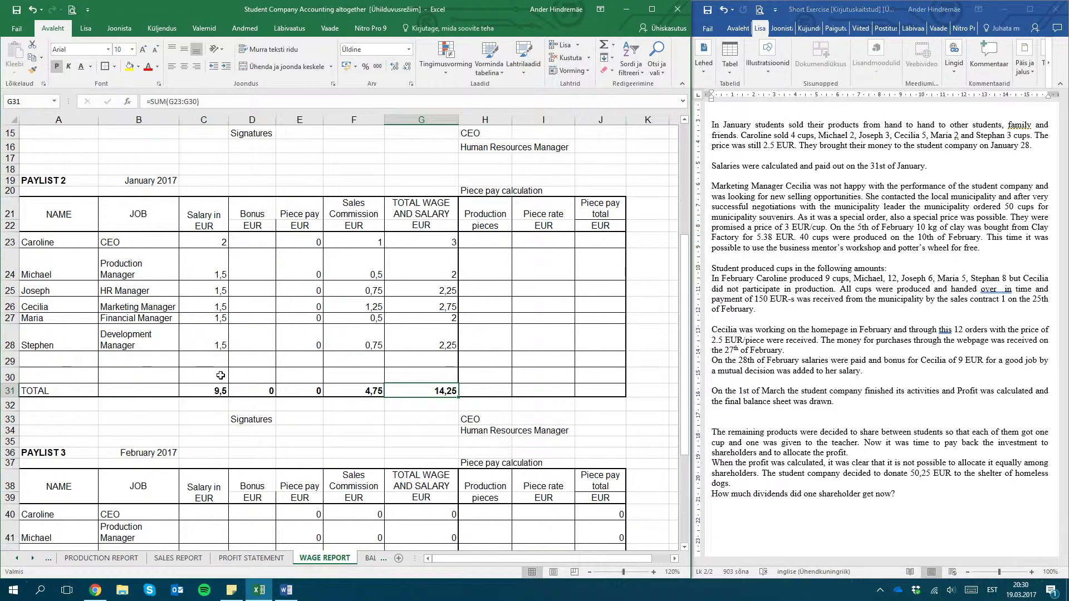
pyautogui.scroll(-3, 89, 398)
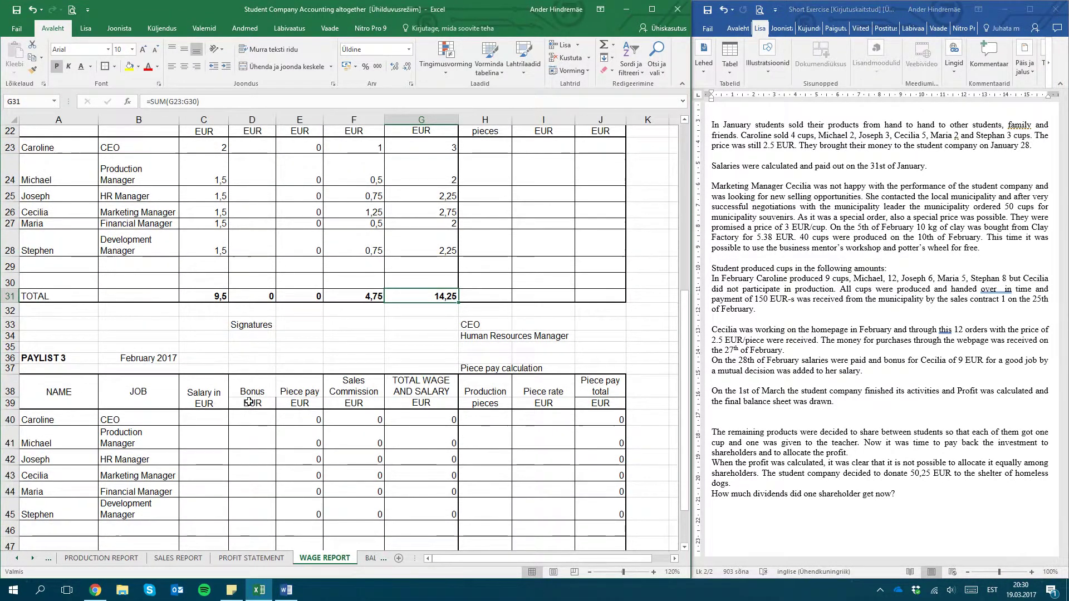
pyautogui.moveTo(215, 146); pyautogui.dragTo(215, 241)
pyautogui.hotkey('ctrl', 'c')
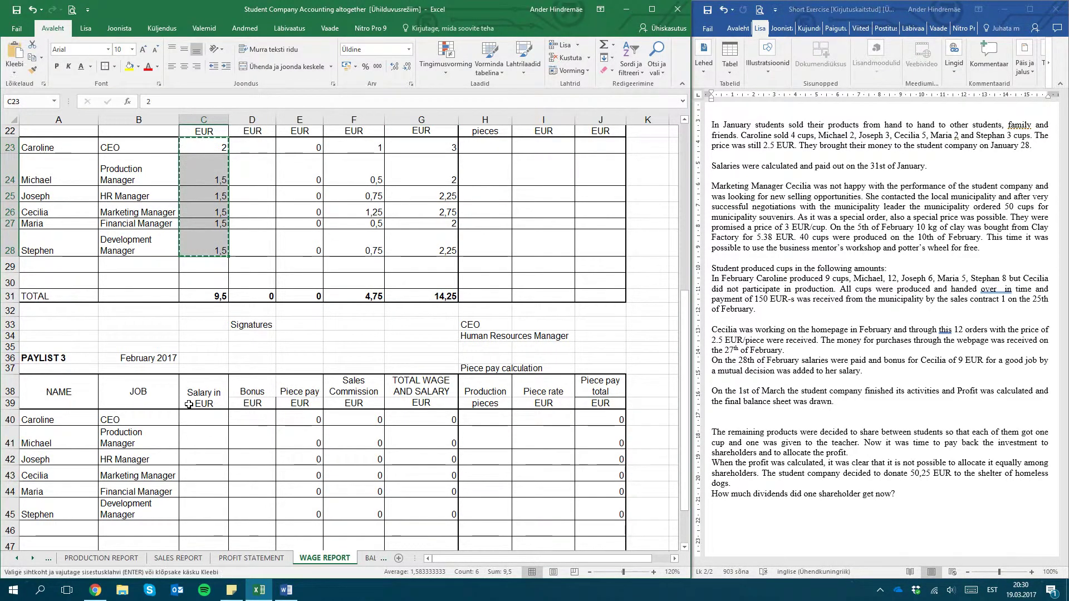
pyautogui.click(196, 417)
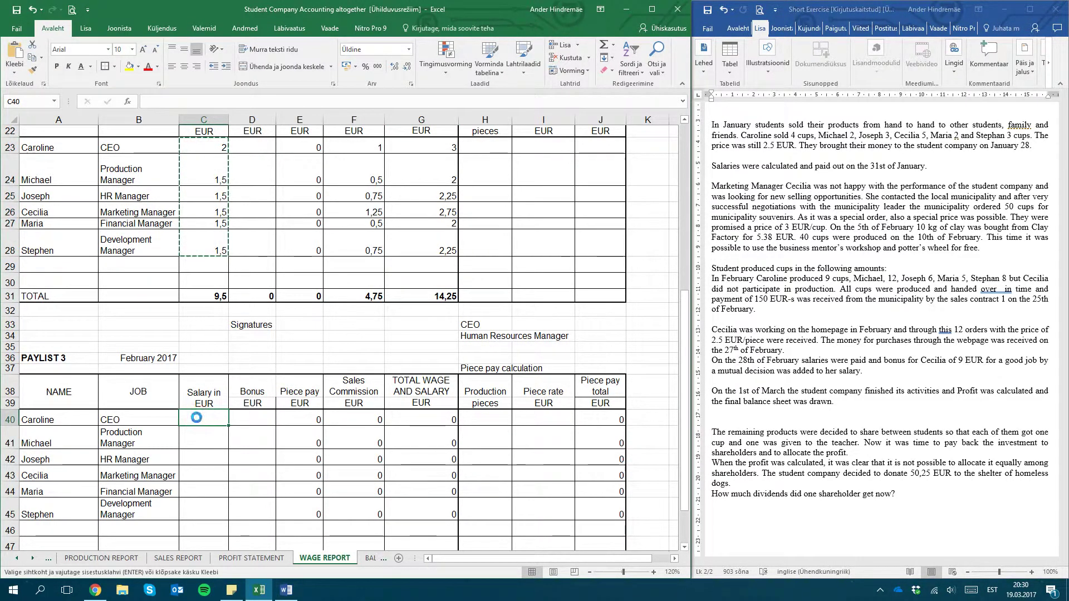
pyautogui.hotkey('ctrl', 'v')
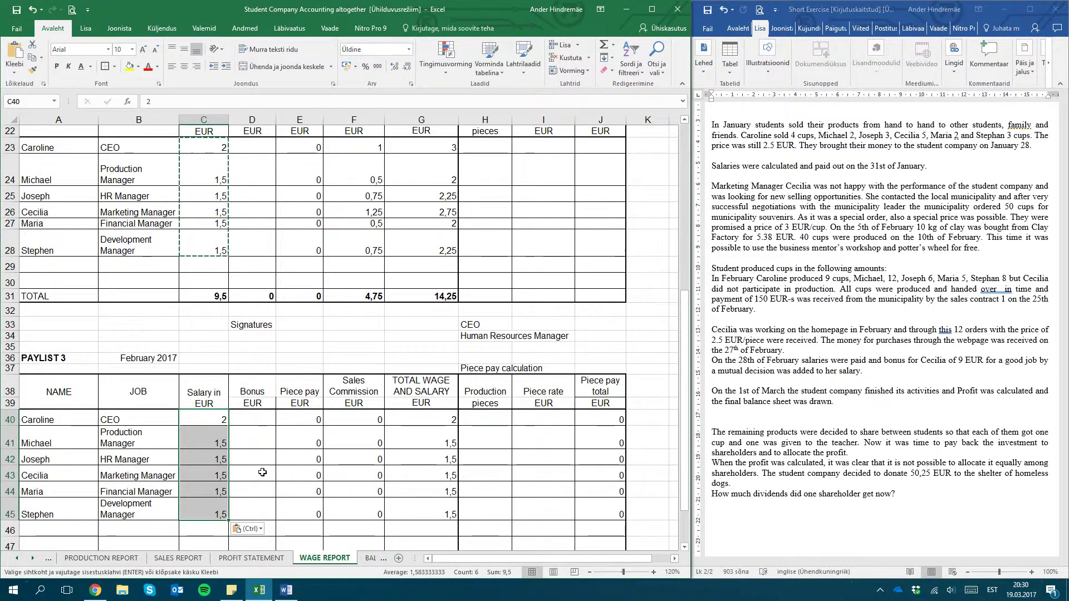
# Step: Enter a 9 EUR bonus for the Marketing Manager in the February paylist
pyautogui.click(261, 473)
pyautogui.write('9')
pyautogui.press('Return')
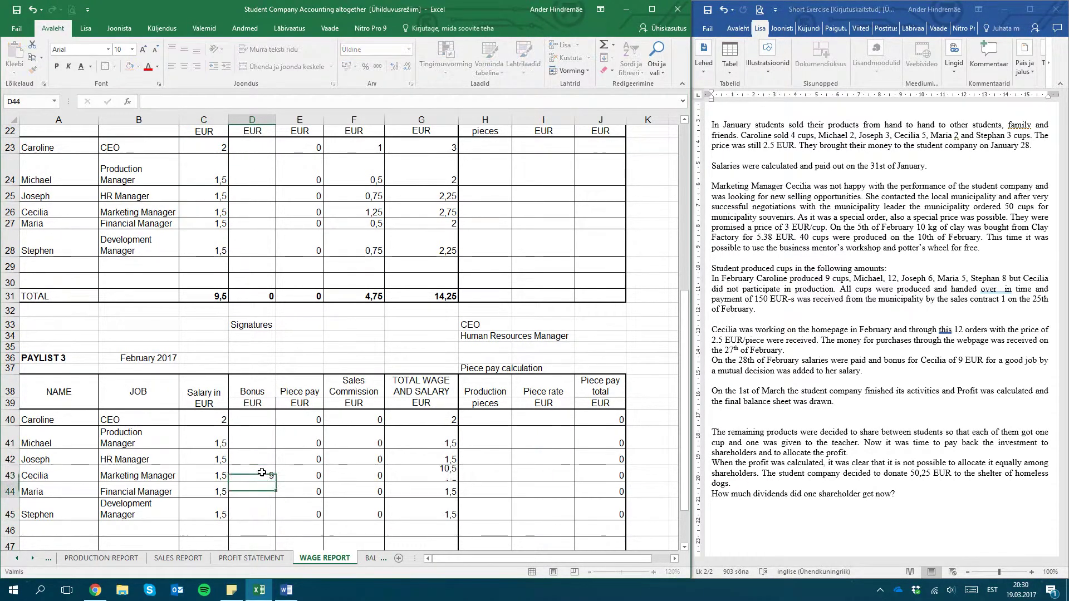
# Step: Copy the units produced on 10.02.2017 from the production report into the production pieces column of the February paylist
pyautogui.moveTo(308, 416); pyautogui.dragTo(306, 515)
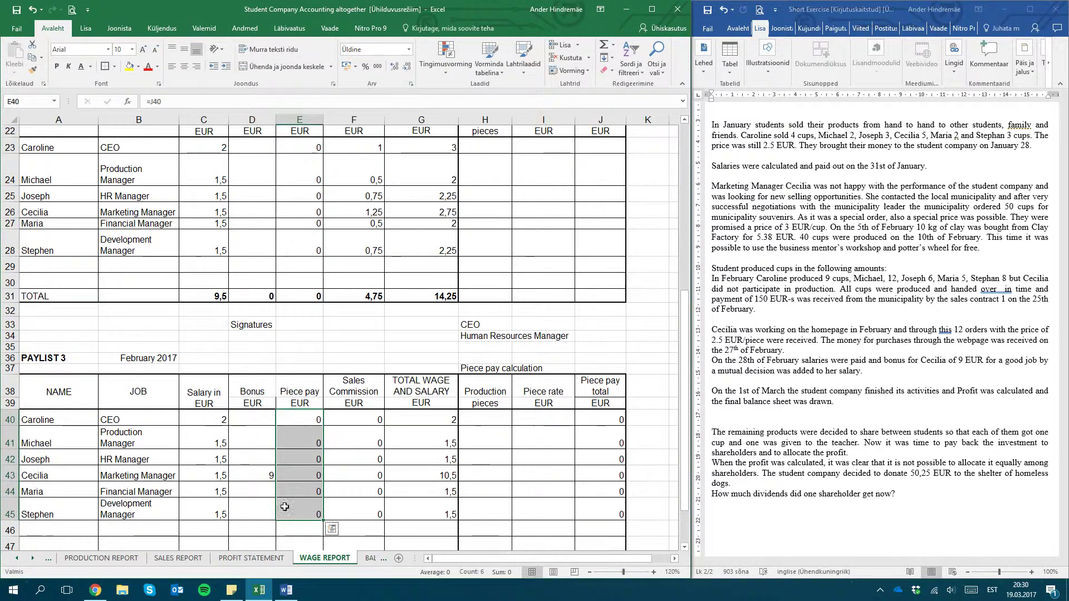
pyautogui.click(87, 558)
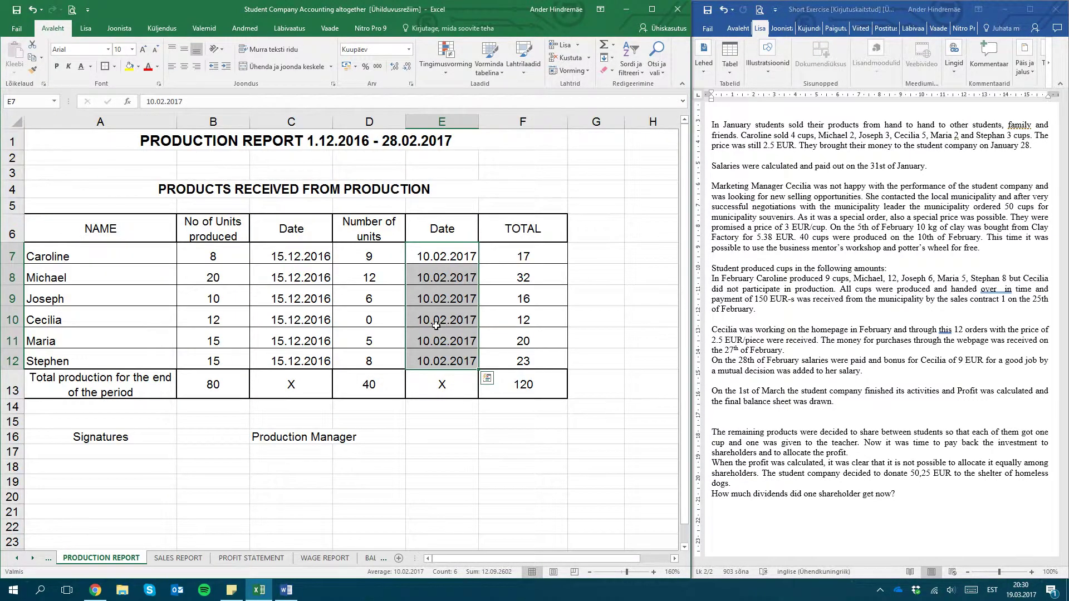
pyautogui.click(369, 249)
pyautogui.moveTo(369, 289); pyautogui.dragTo(369, 362)
pyautogui.hotkey('ctrl', 'c')
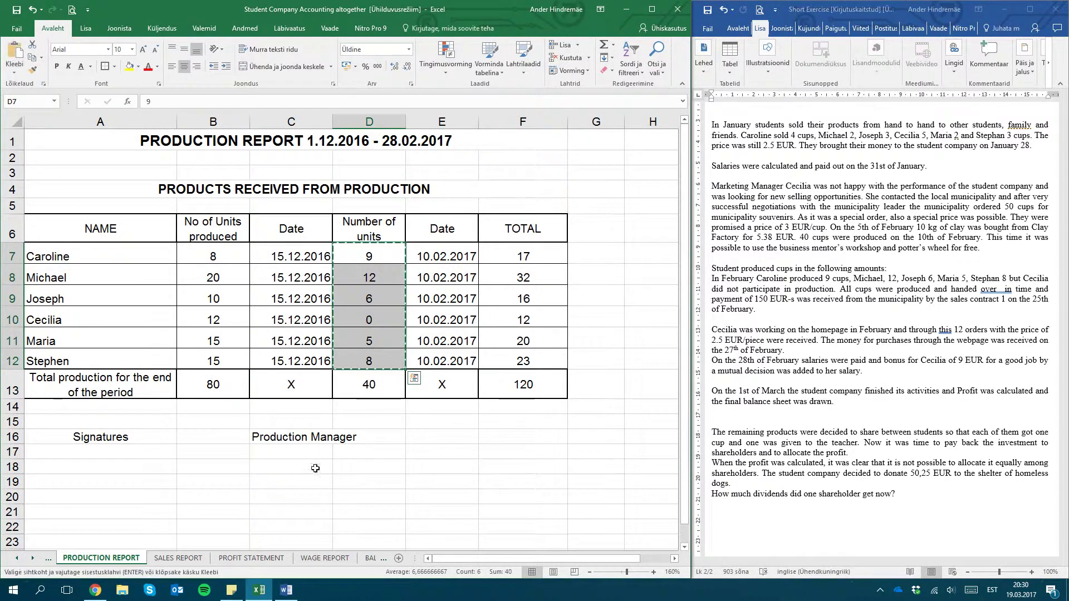
pyautogui.click(330, 559)
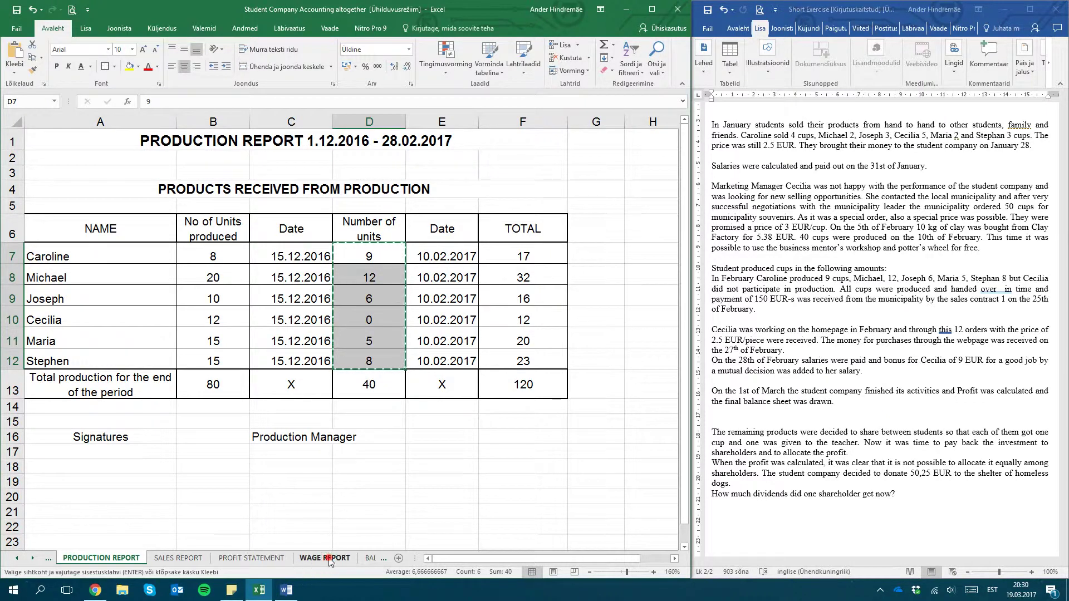
pyautogui.click(494, 417)
pyautogui.hotkey('ctrl', 'v')
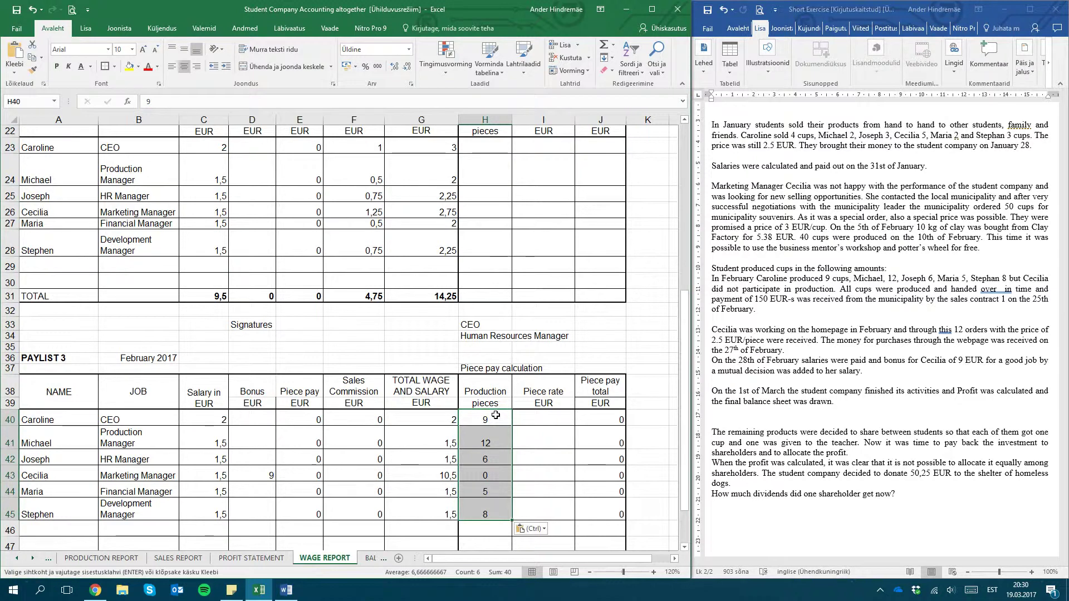
# Step: Set the piece rate to 0,5 EUR for all six students in the February paylist
pyautogui.click(564, 425)
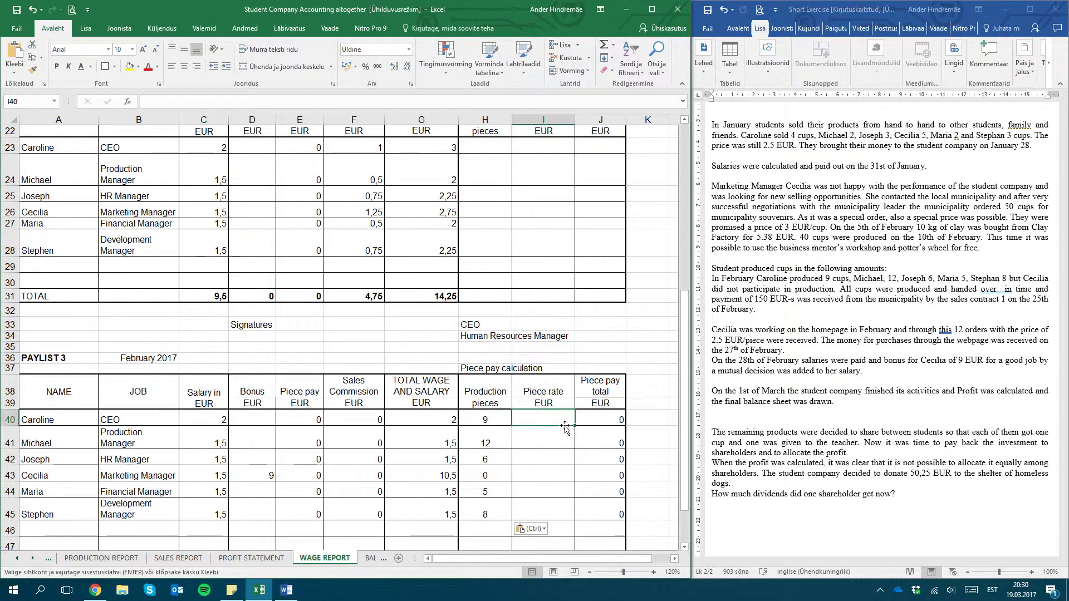
pyautogui.write('0,5')
pyautogui.press('Return')
pyautogui.click(562, 421)
pyautogui.moveTo(574, 426); pyautogui.dragTo(568, 519)
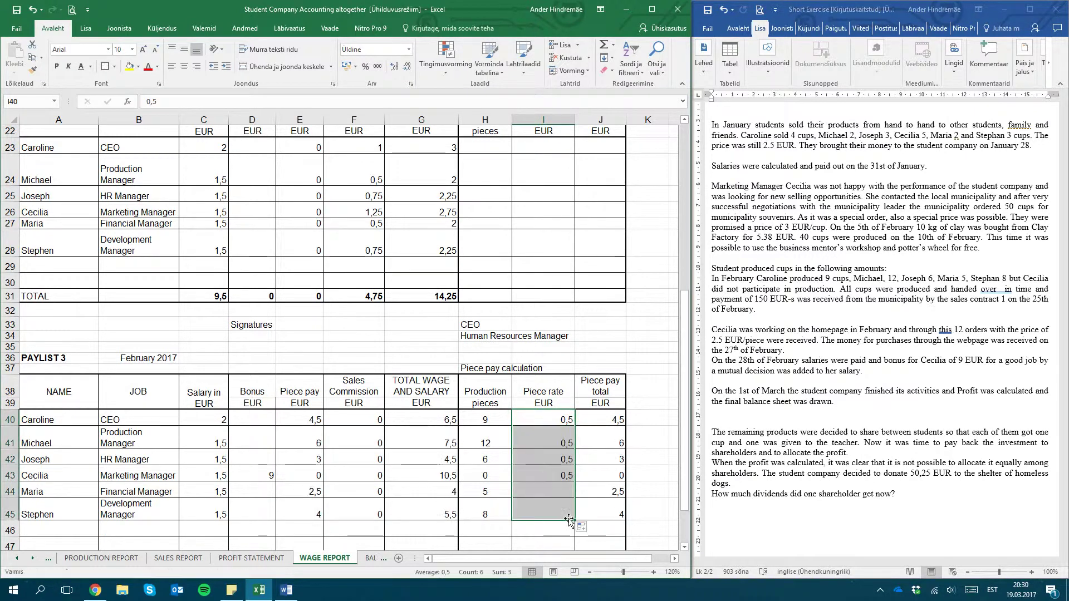
pyautogui.moveTo(607, 420); pyautogui.dragTo(611, 517)
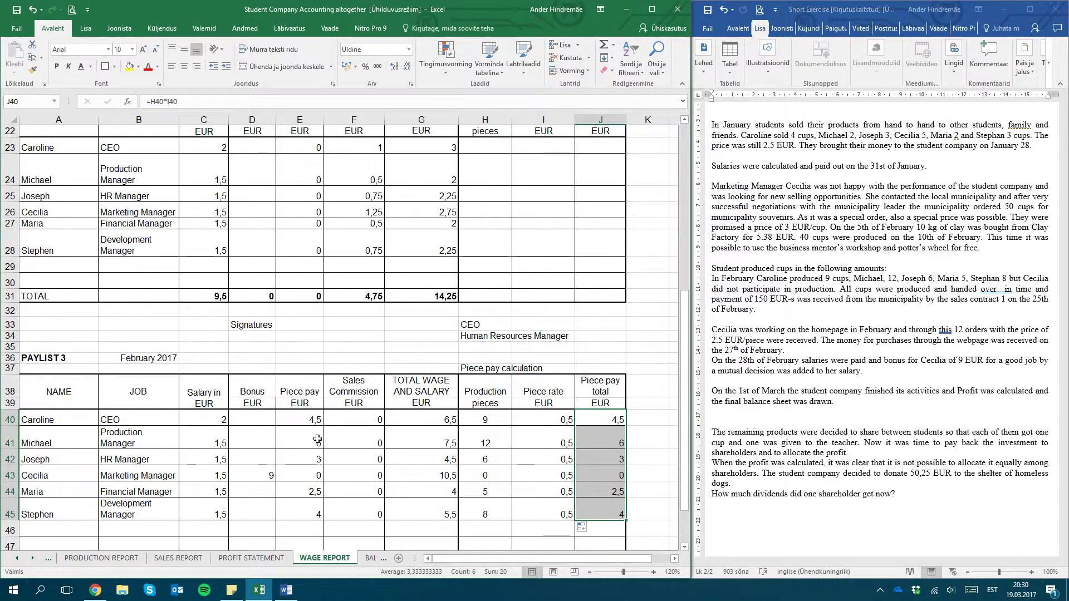
# Step: Check the February piece pay, the sales commission against the sales report, and the total wages in Paylist 3
pyautogui.click(310, 425)
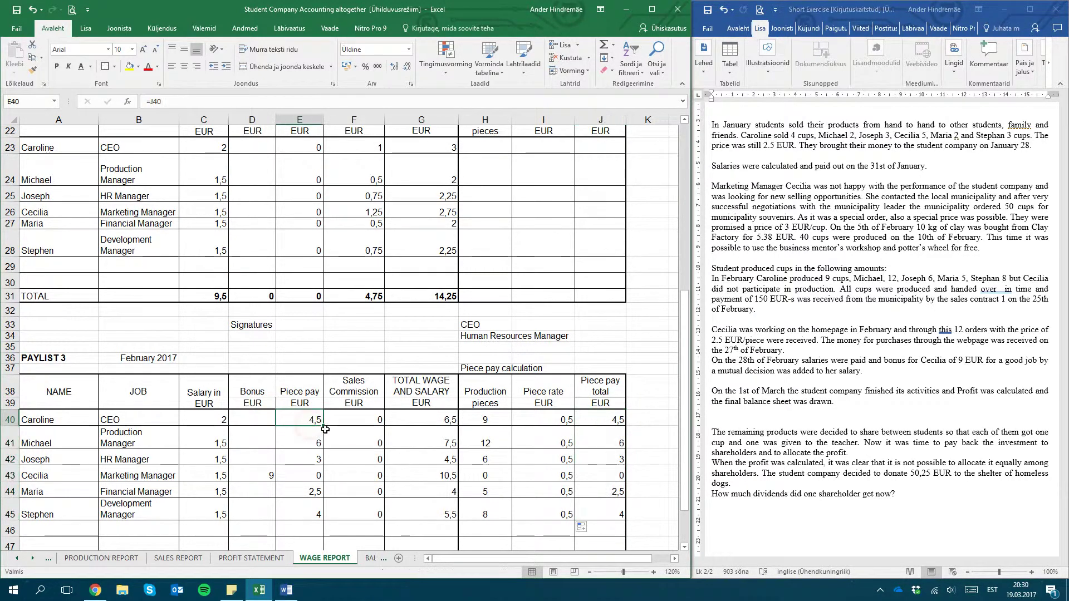
pyautogui.click(372, 419)
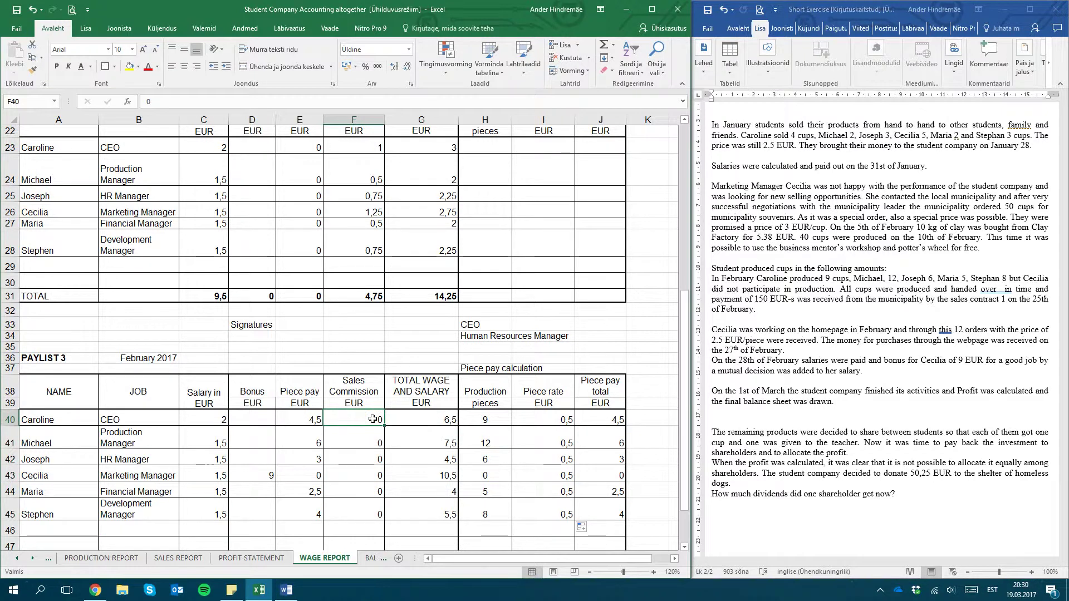
pyautogui.click(173, 557)
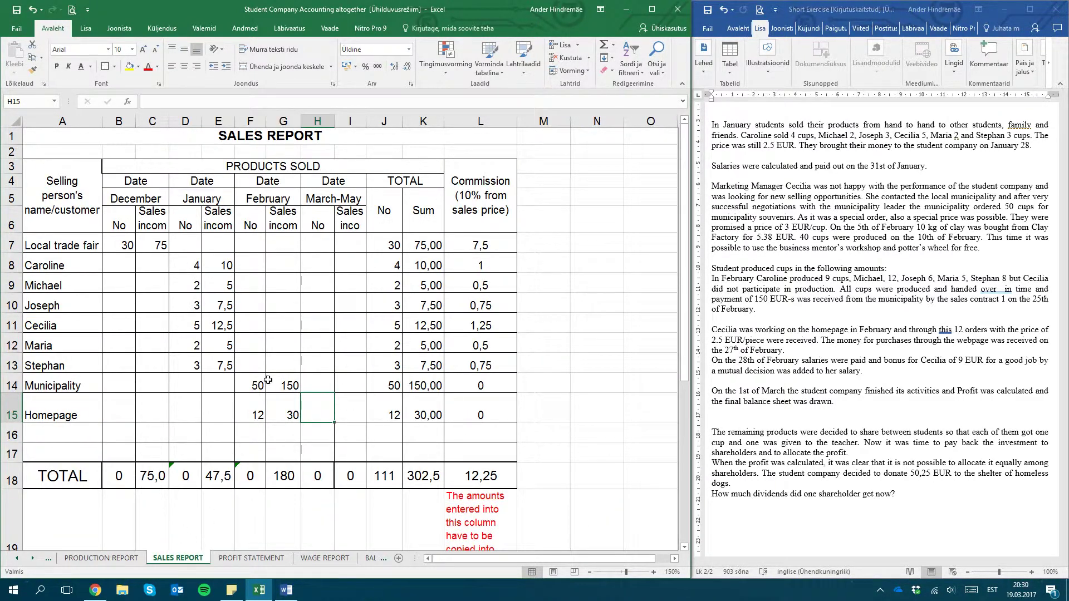
pyautogui.click(333, 561)
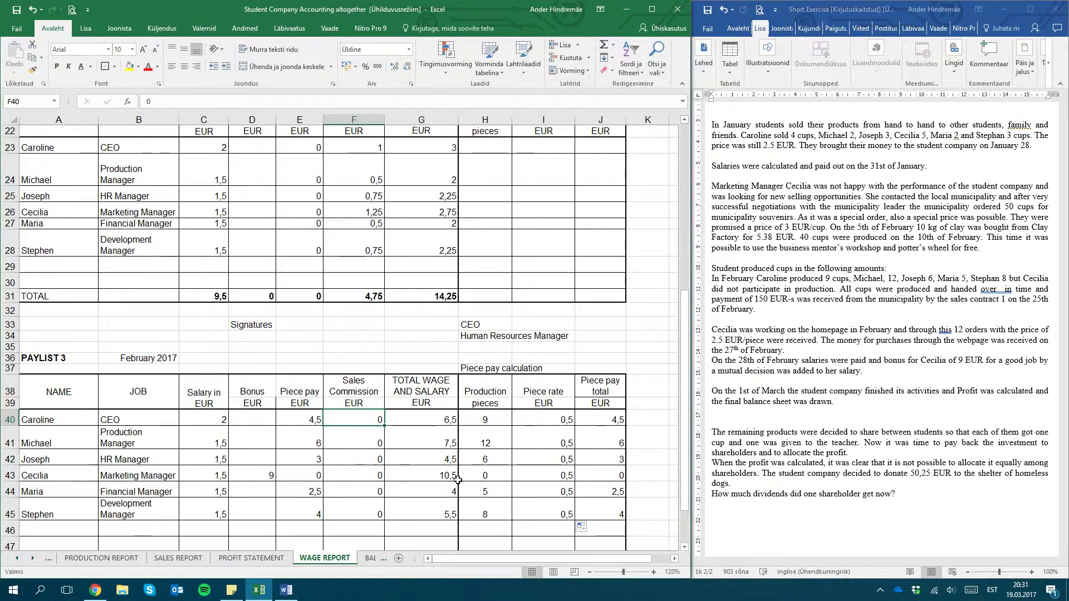
pyautogui.scroll(-5, 456, 479)
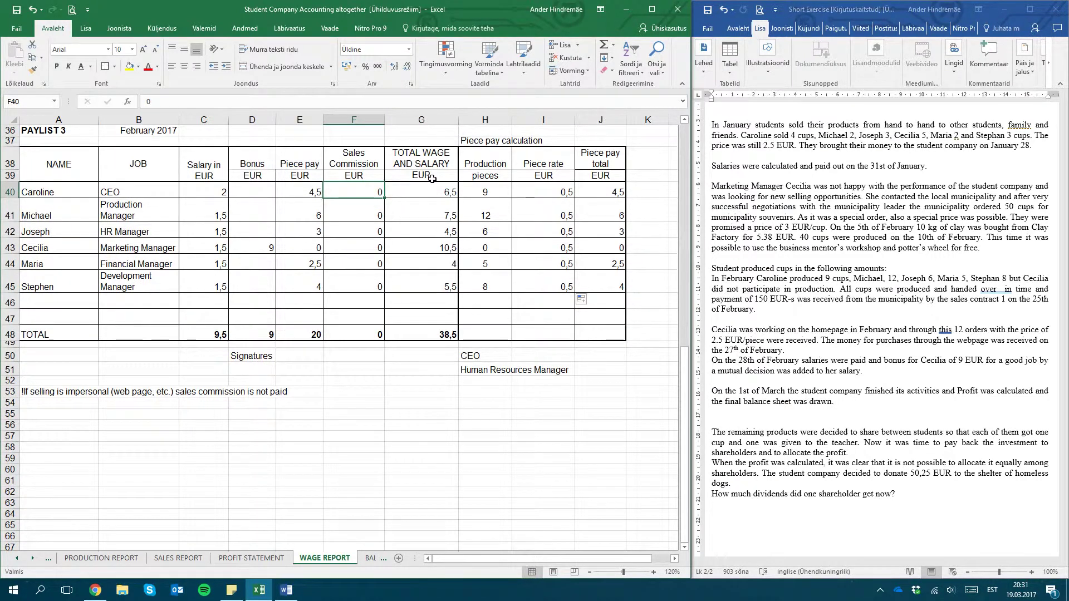
pyautogui.moveTo(433, 192); pyautogui.dragTo(436, 289)
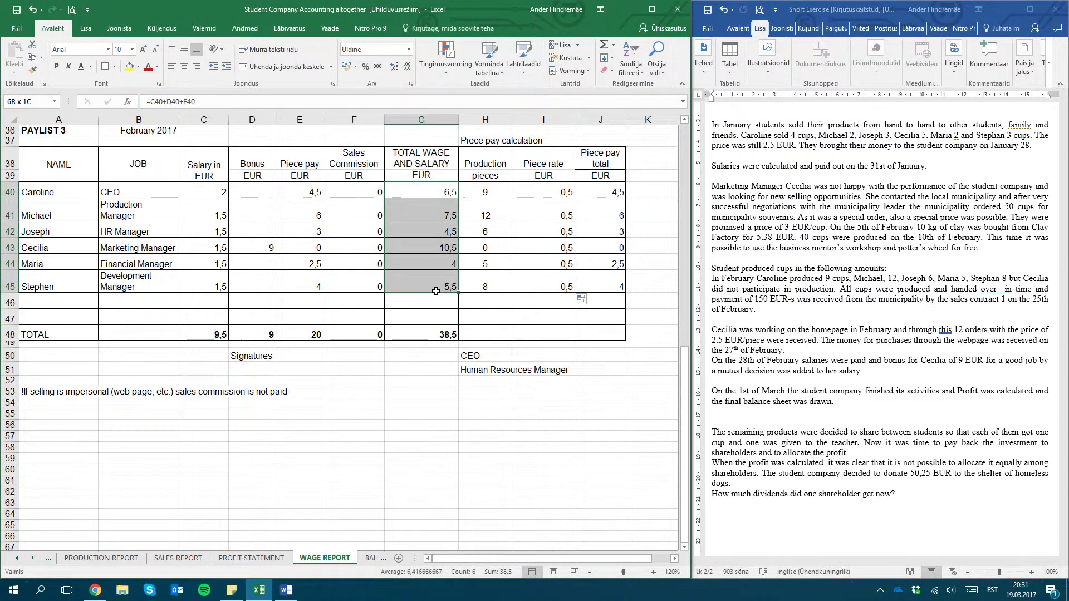
pyautogui.click(428, 333)
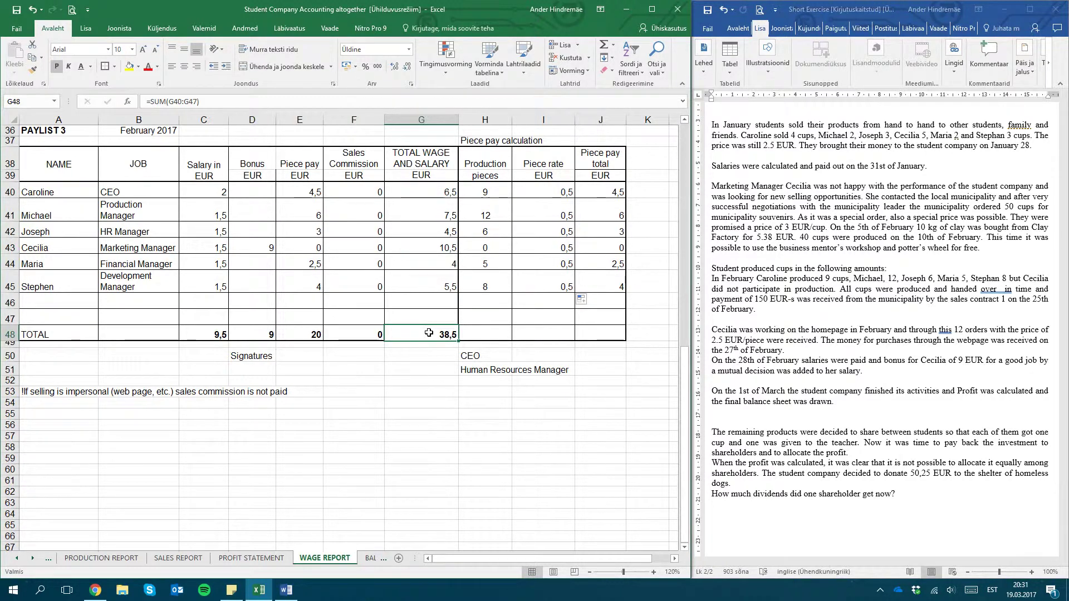
# Step: In row 22 of the ledger, record 38,5 as cash paid out and 230,25 as the cash balance
pyautogui.click(17, 558)
pyautogui.click(17, 558)
pyautogui.click(77, 557)
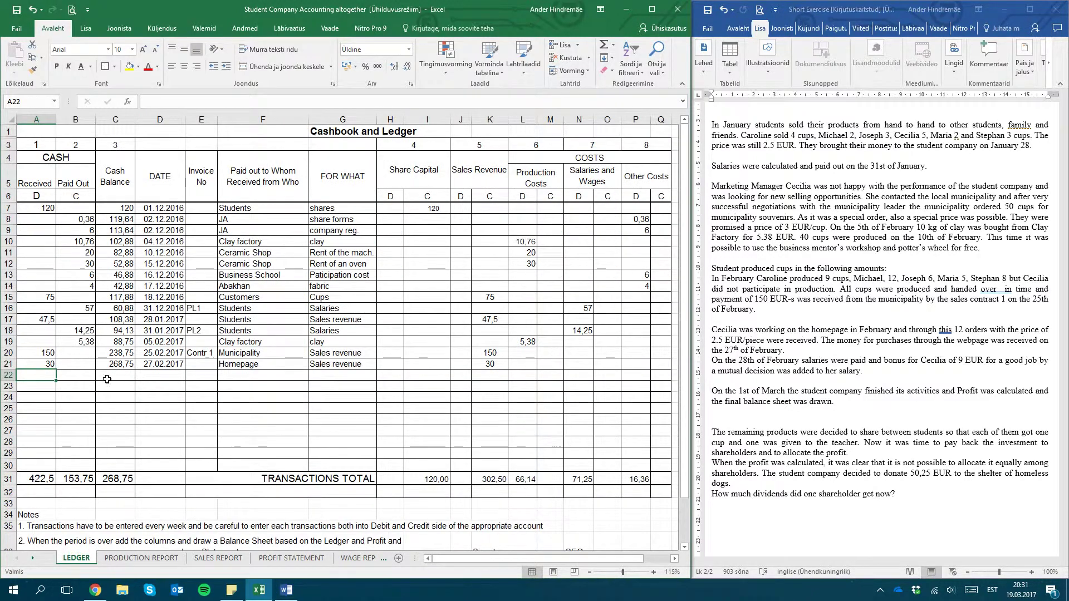
pyautogui.click(89, 374)
pyautogui.write('38,5')
pyautogui.press('Tab')
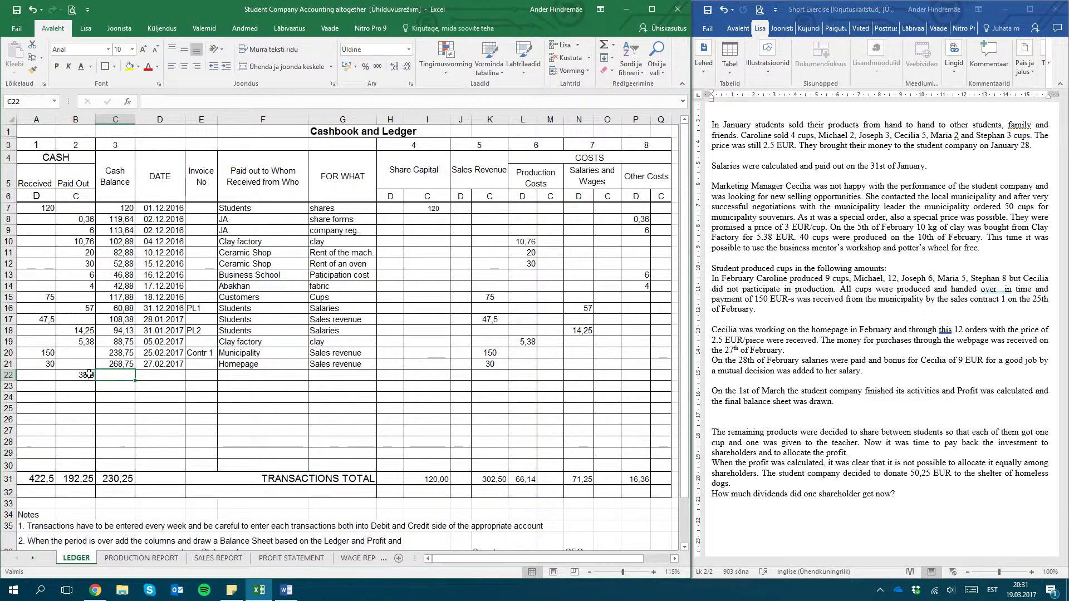
pyautogui.write('230,')
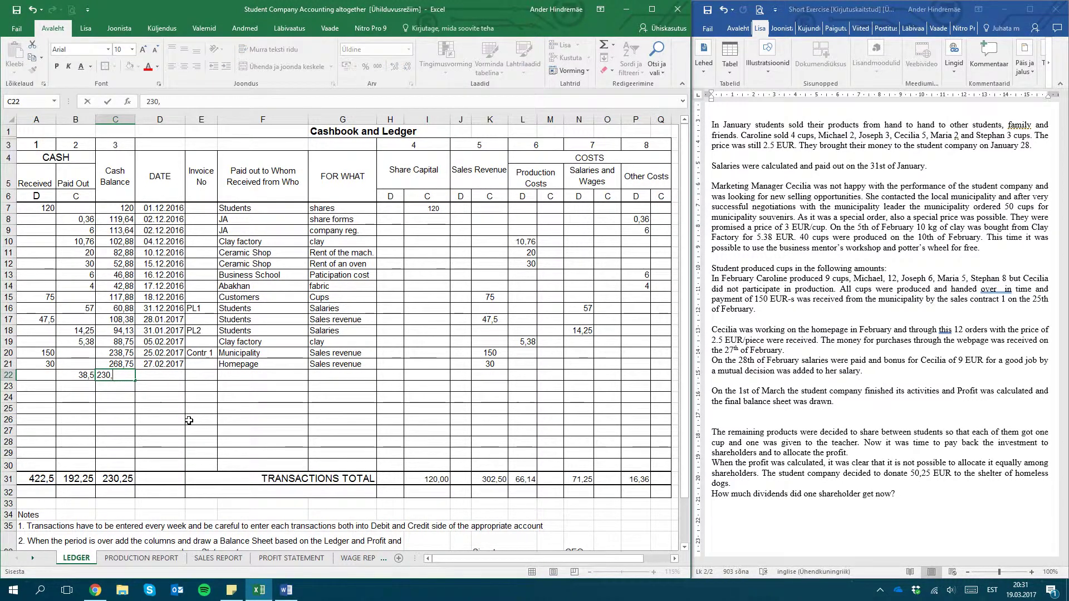
pyautogui.write('25')
# Step: Date the row 22 transaction 28.02.2017 and give it the invoice number PL3
pyautogui.press('Tab')
pyautogui.write('289')
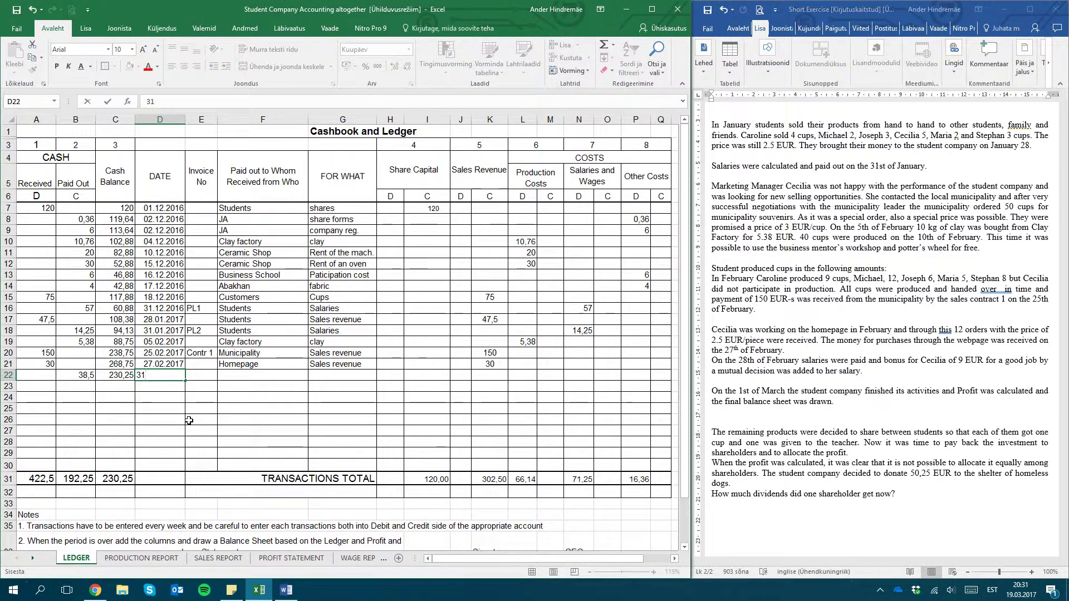
pyautogui.press('BackSpace')
pyautogui.write('.02.2017')
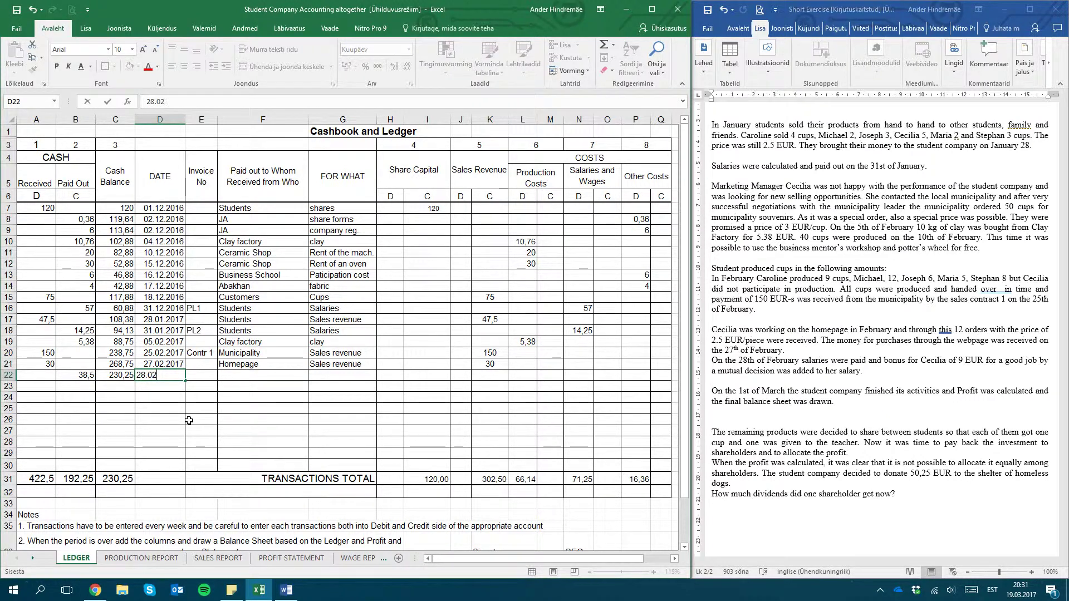
pyautogui.press('Tab')
pyautogui.write('PL3')
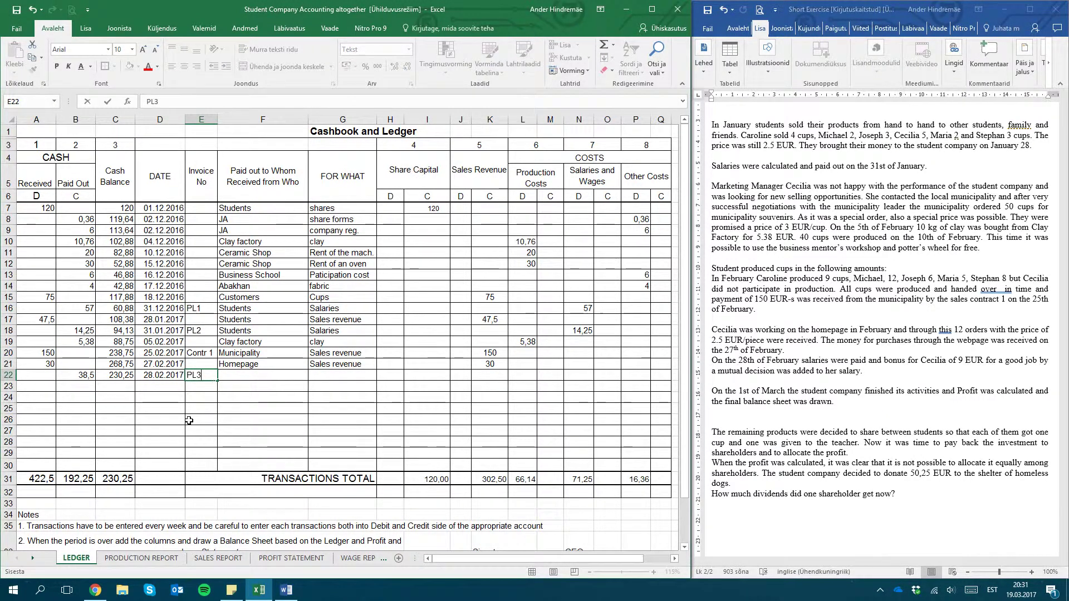
# Step: Enter Students as the recipient and Salaries as the purpose in row 22
pyautogui.press('Tab')
pyautogui.write('Stud')
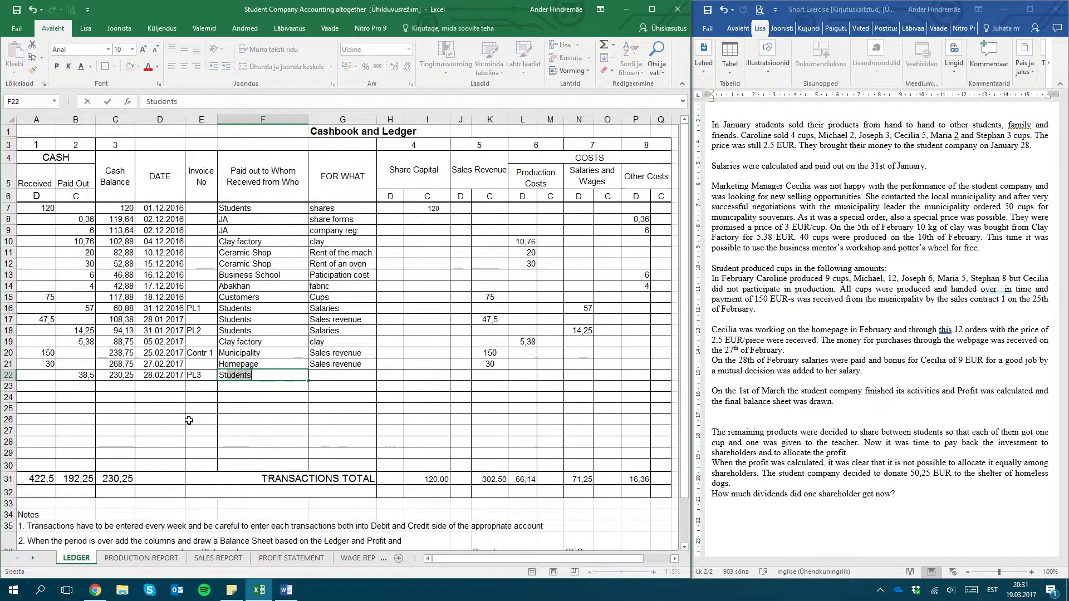
pyautogui.press('Tab')
pyautogui.write('Salaries')
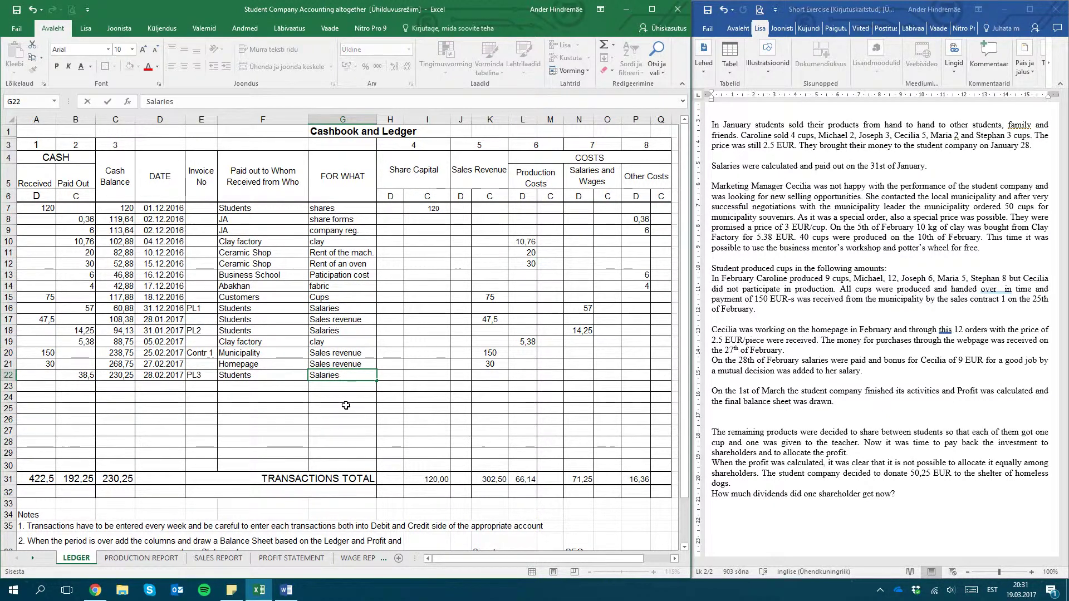
pyautogui.press('Tab')
# Step: Record 38,5 on the debit side of Salaries and Wages in row 22 of the ledger
pyautogui.press('Left')
pyautogui.press('Left')
pyautogui.press('Left')
pyautogui.press('Left')
pyautogui.press('Left')
pyautogui.press('Left')
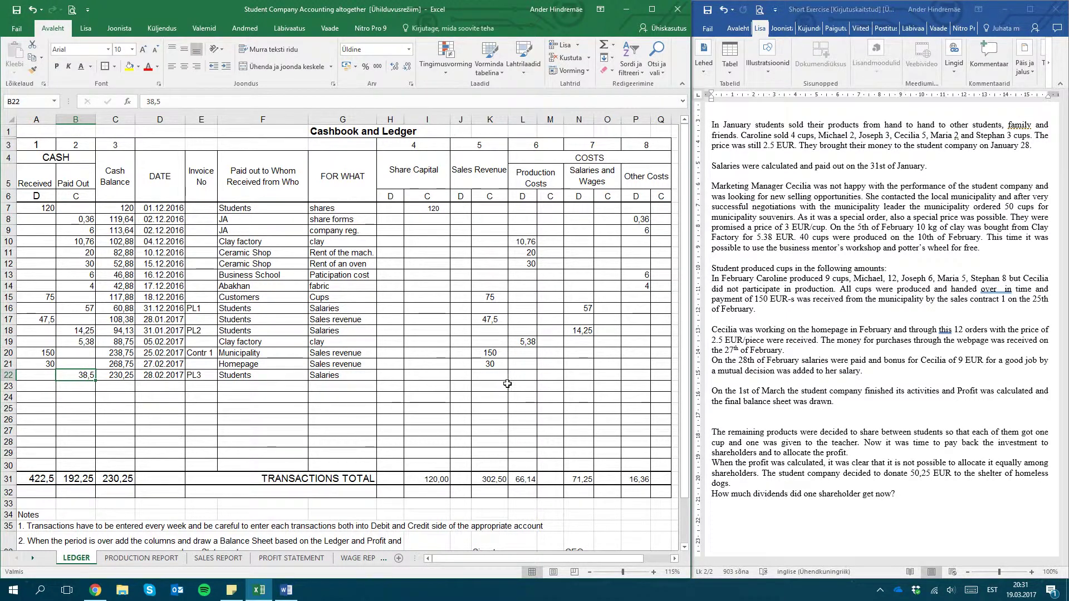
pyautogui.click(581, 375)
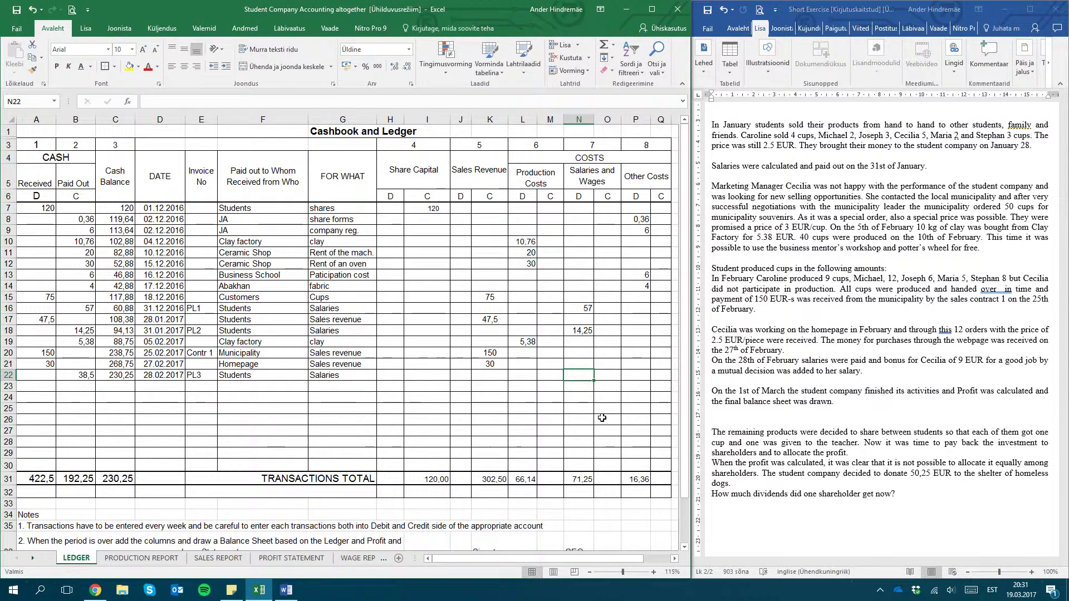
pyautogui.write('38,5')
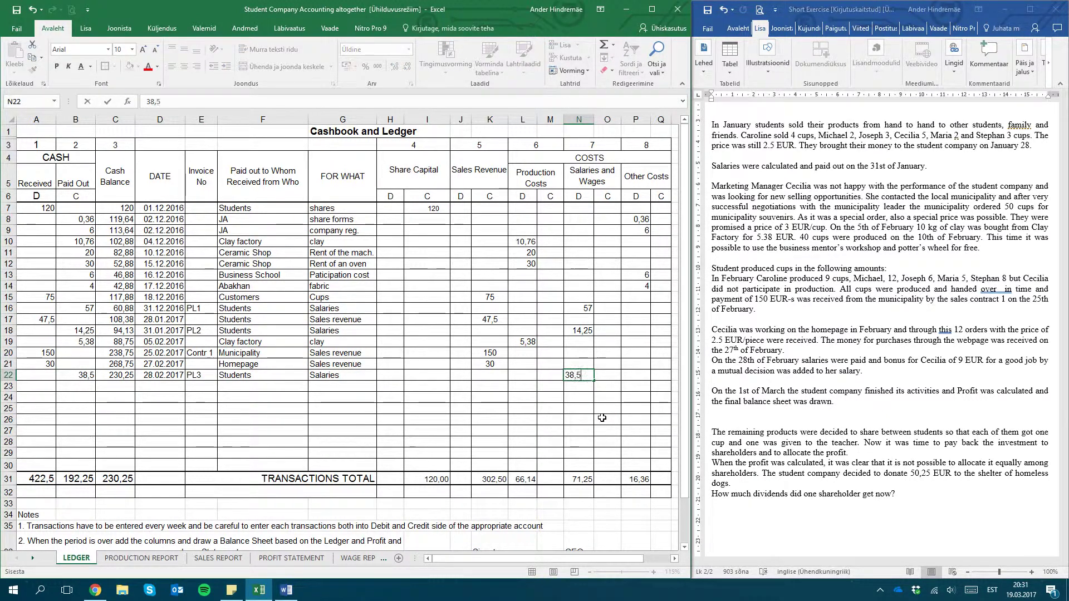
pyautogui.press('Return')
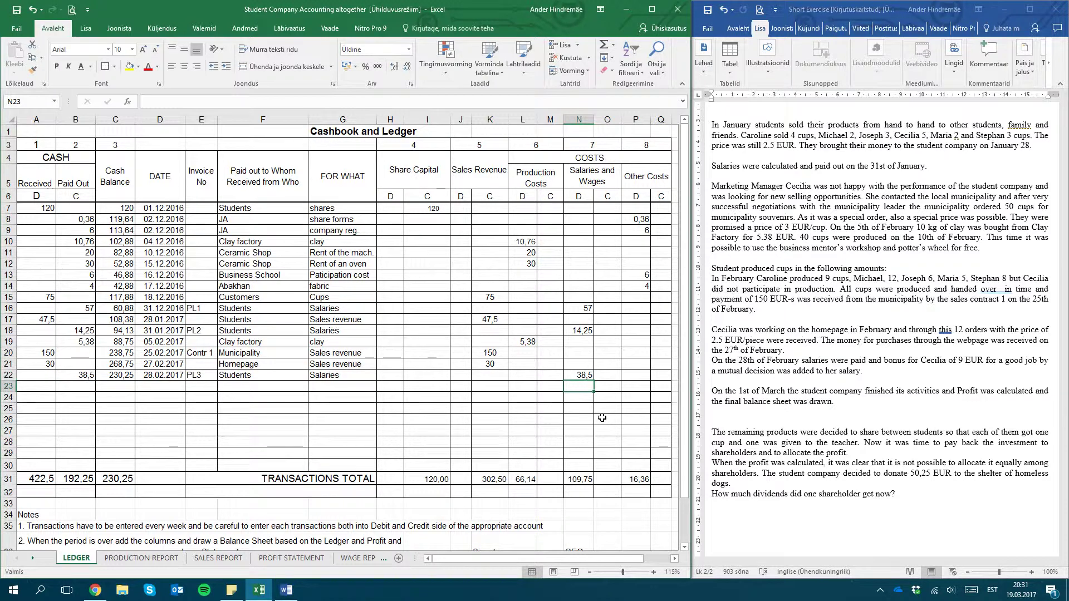
# Step: Read the exercise's 1 March closing task and review the December and the unfilled profit and loss statements
pyautogui.click(768, 393)
pyautogui.click(930, 388)
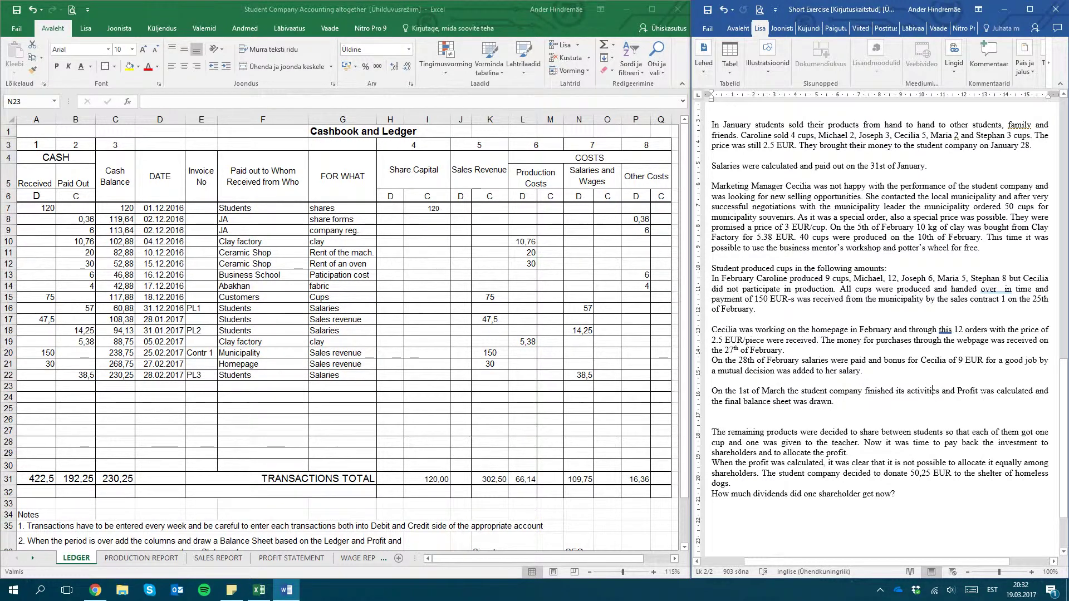
pyautogui.click(828, 402)
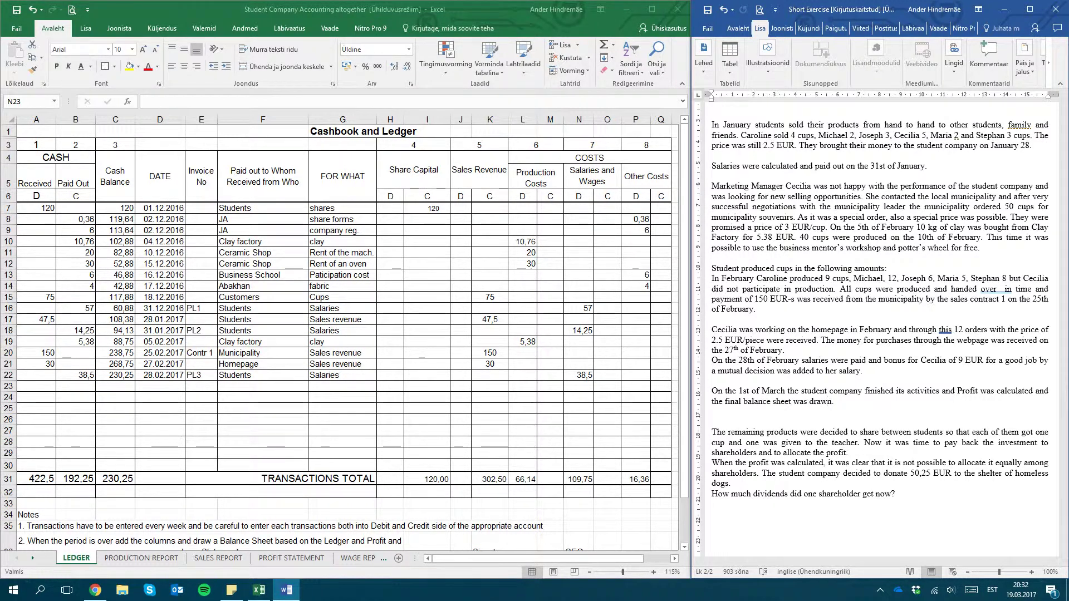
pyautogui.click(291, 558)
pyautogui.scroll(-7, 304, 435)
pyautogui.scroll(5, 304, 435)
pyautogui.scroll(3, 305, 435)
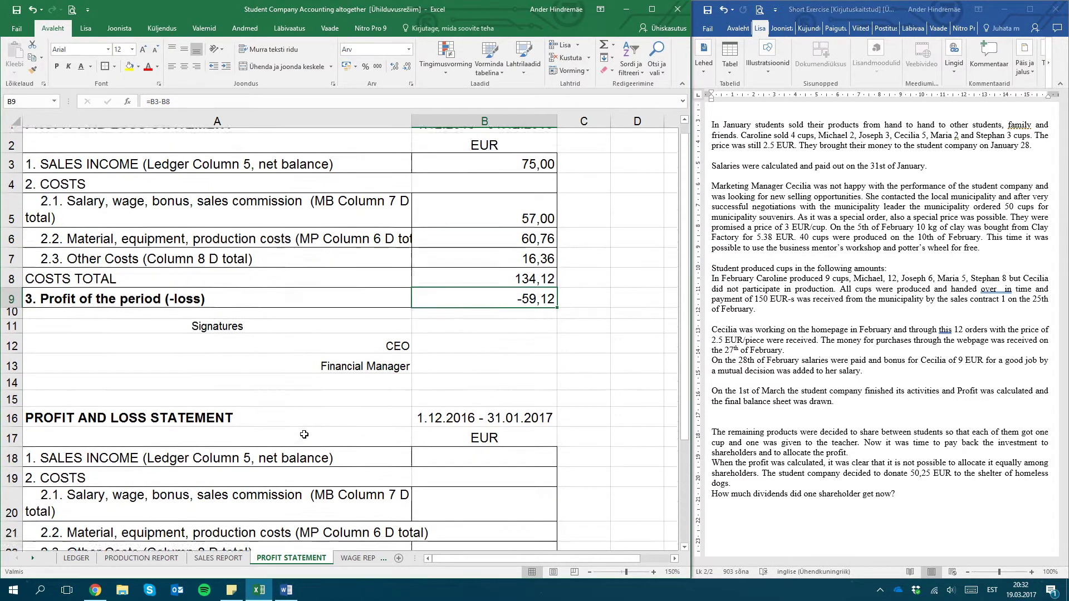
pyautogui.click(422, 431)
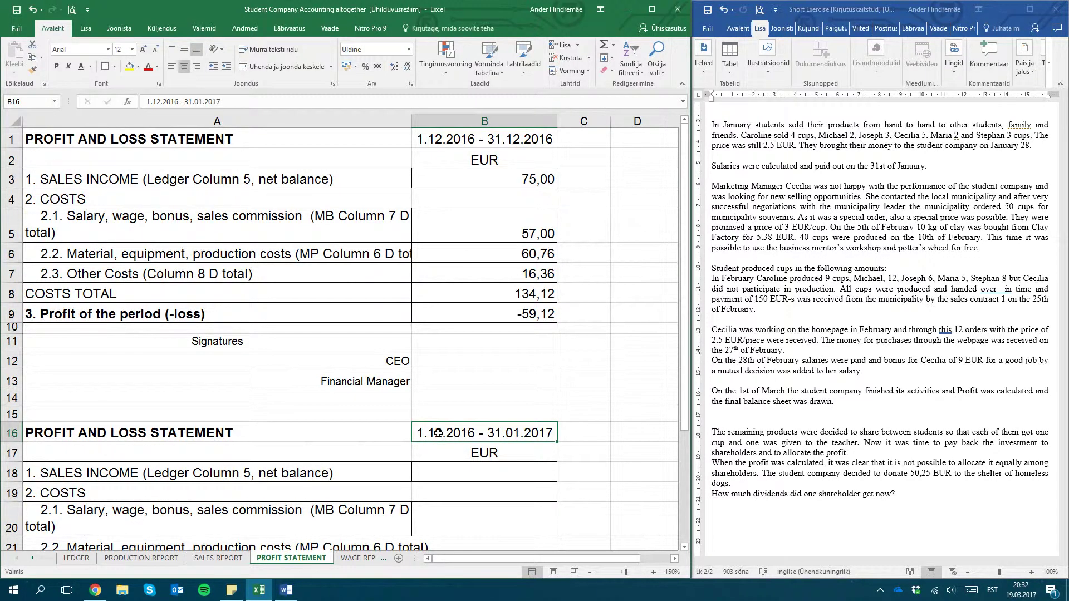
pyautogui.click(34, 137)
pyautogui.moveTo(129, 175); pyautogui.dragTo(501, 340)
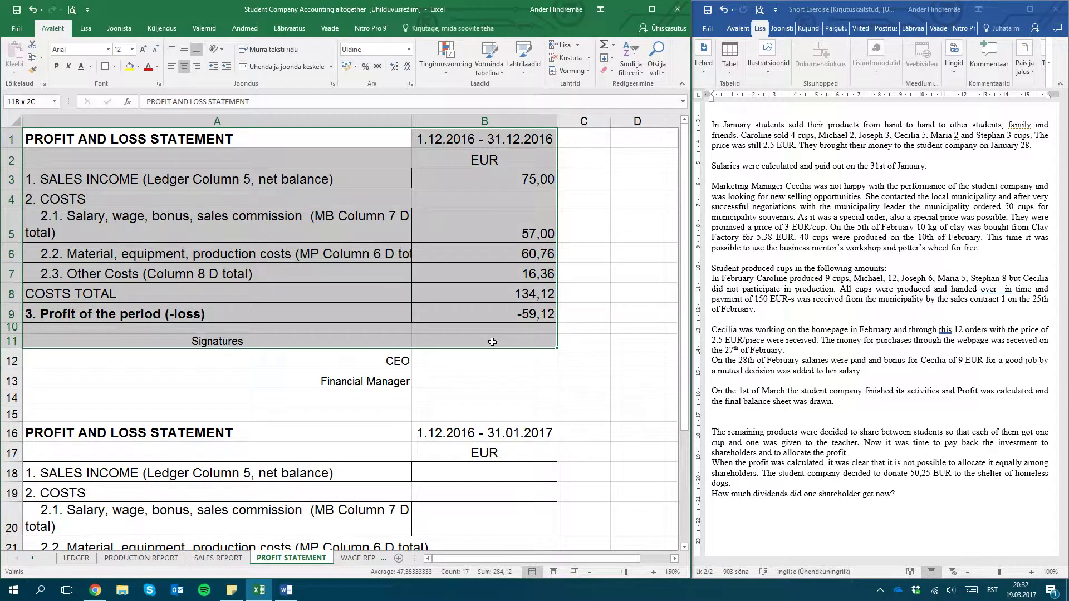
pyautogui.click(443, 433)
pyautogui.scroll(-5, 435, 426)
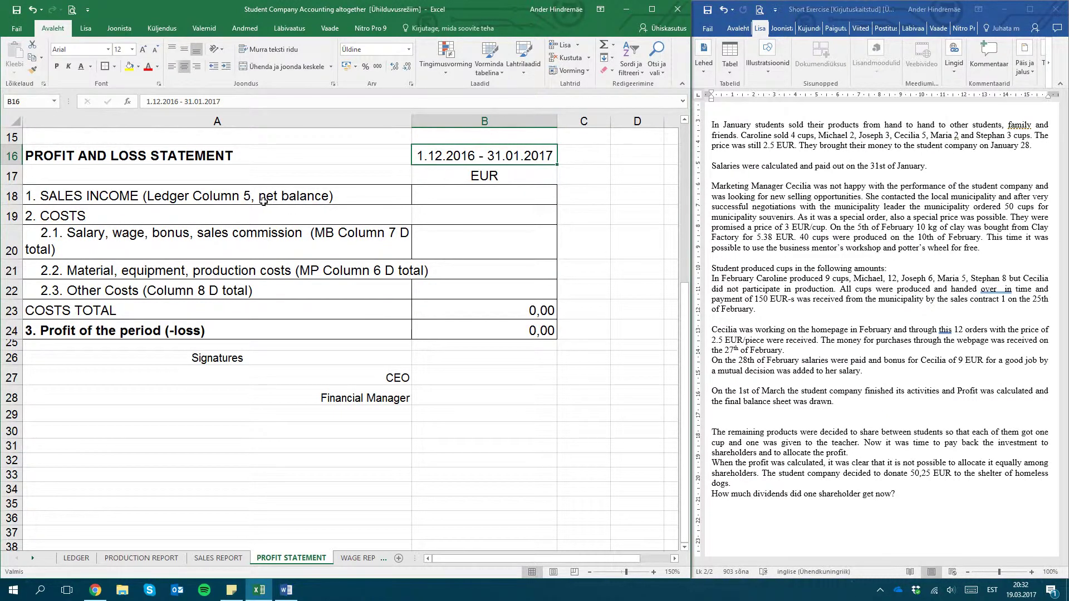
# Step: Enter the ledger's Sales Revenue total, 302,5, as the sales income in the second profit and loss statement
pyautogui.click(75, 559)
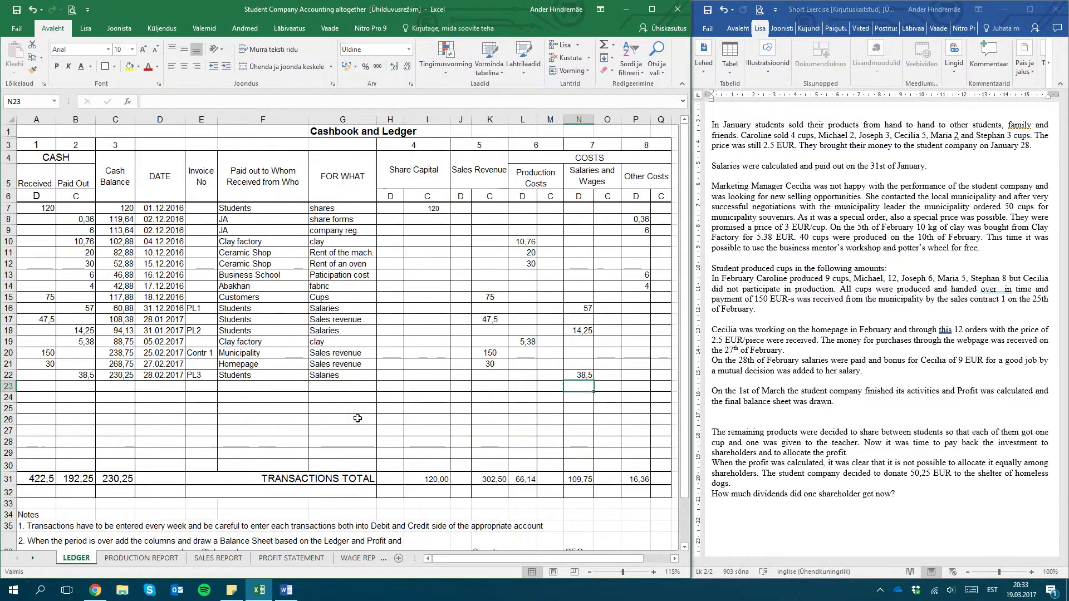
pyautogui.click(476, 182)
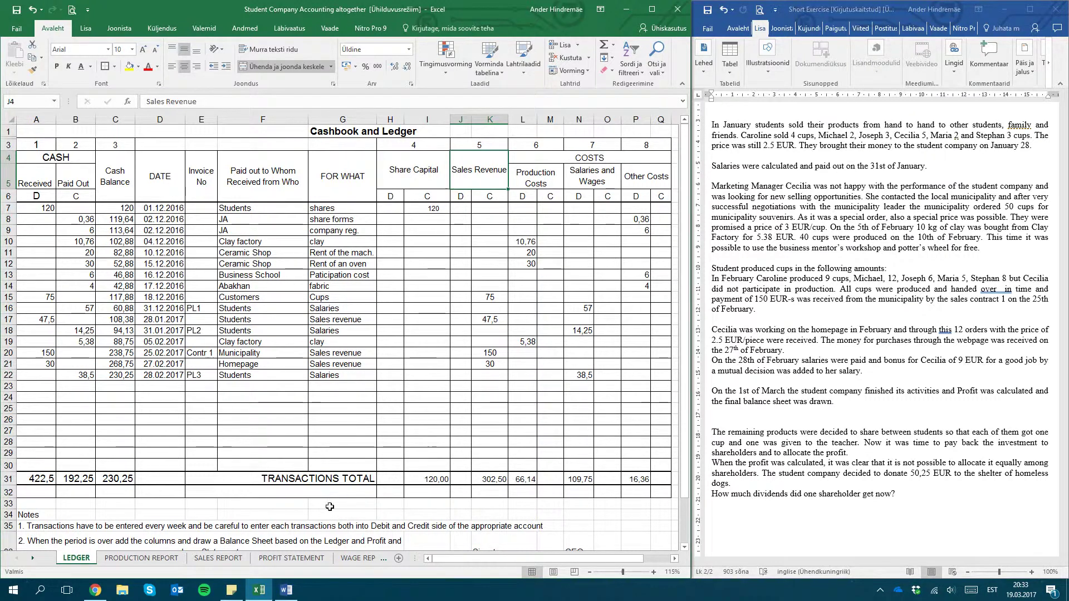
pyautogui.click(291, 559)
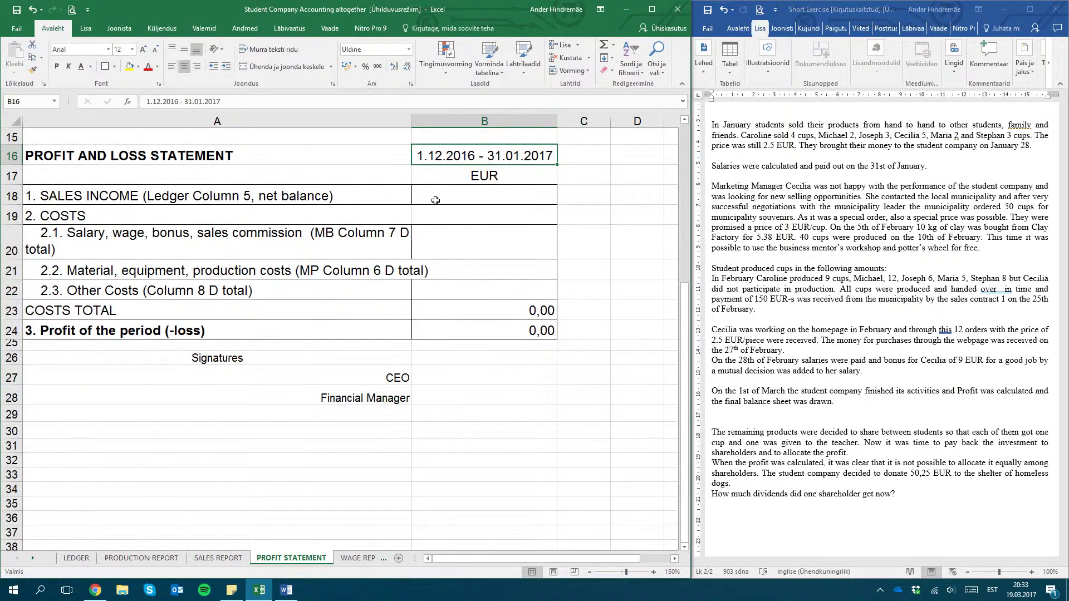
pyautogui.click(435, 201)
pyautogui.write('302,5')
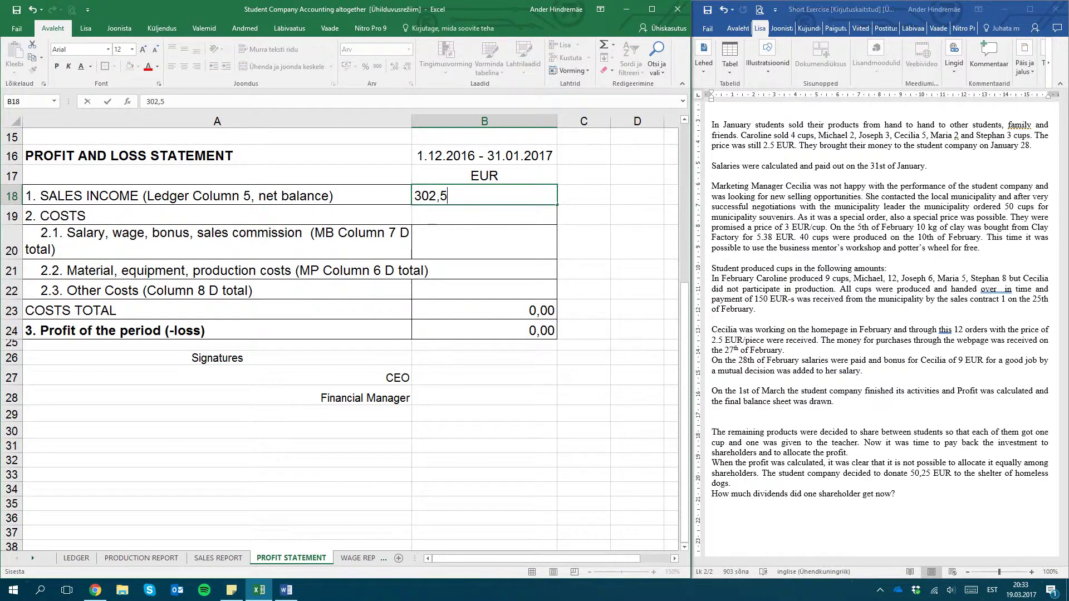
pyautogui.press('Return')
pyautogui.press('Return')
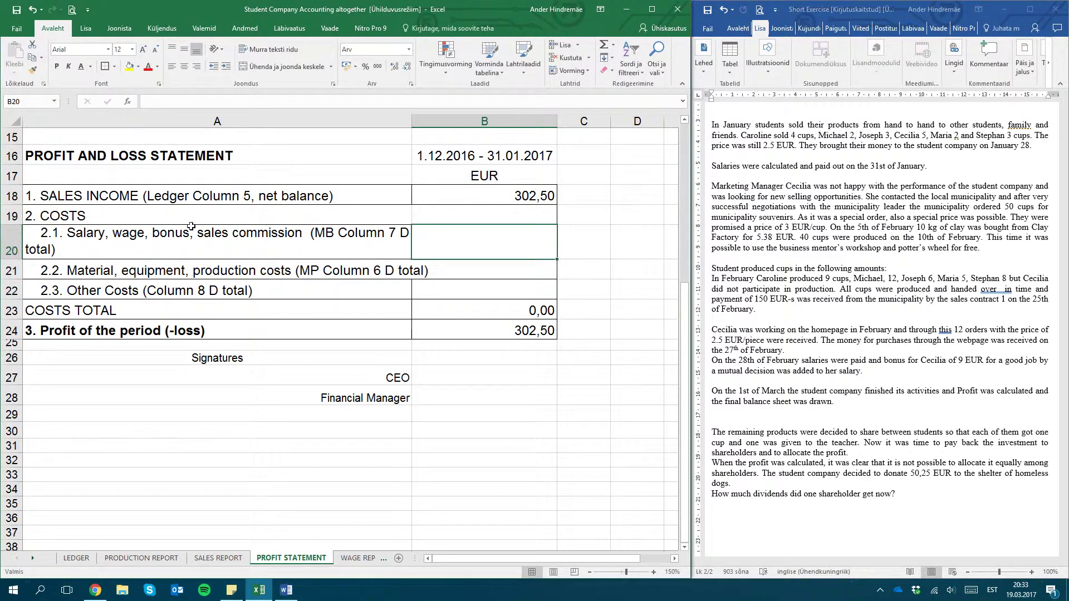
# Step: Enter the ledger's Salaries and Wages total, 109,75, as cost 2.1 in the second profit and loss statement
pyautogui.click(77, 558)
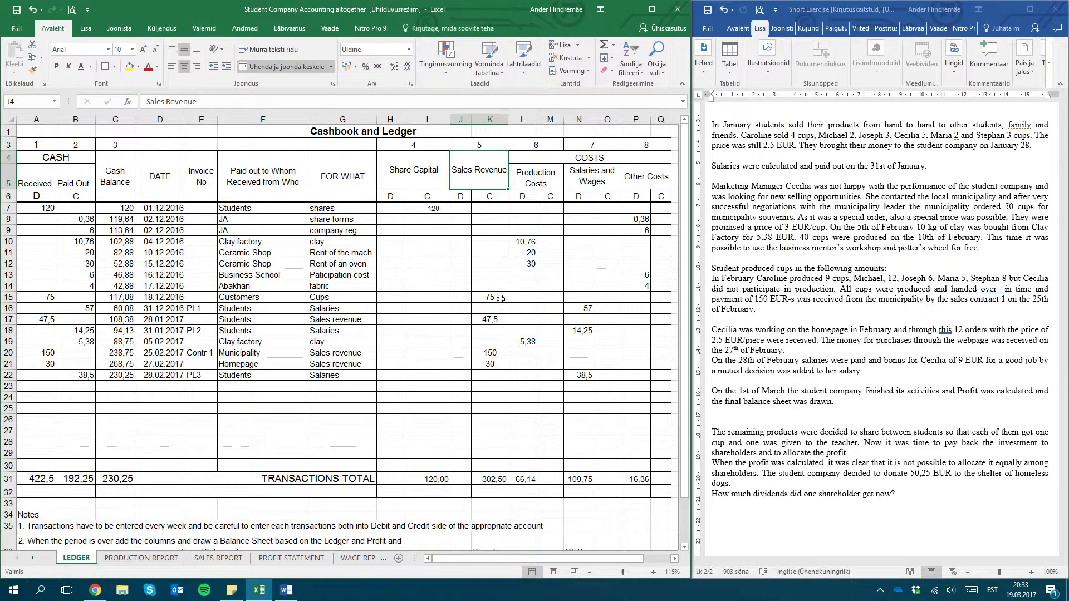
pyautogui.click(580, 478)
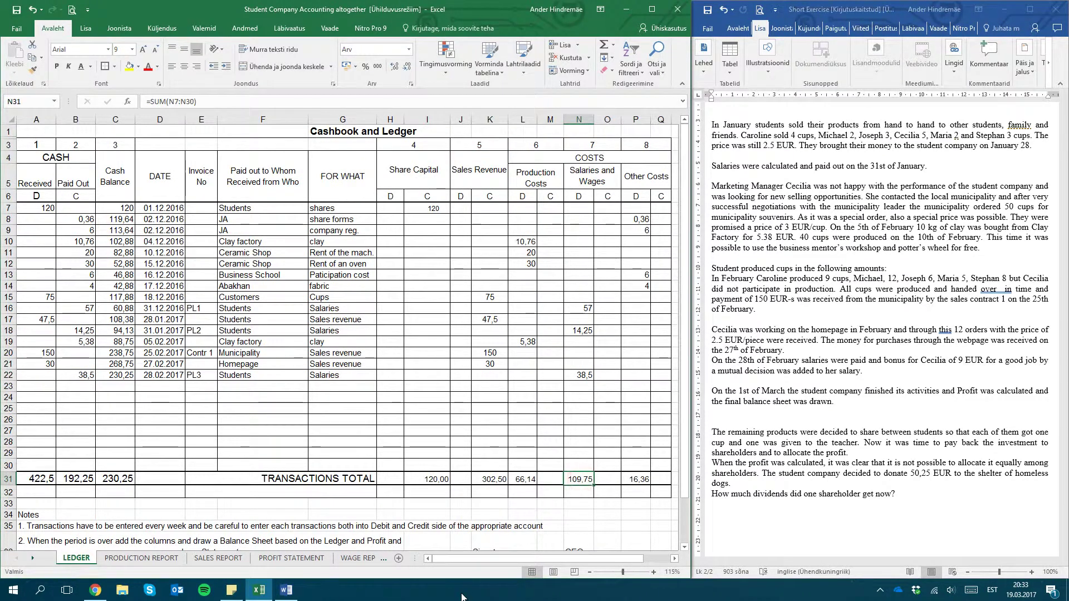
pyautogui.click(260, 559)
pyautogui.write('109,75')
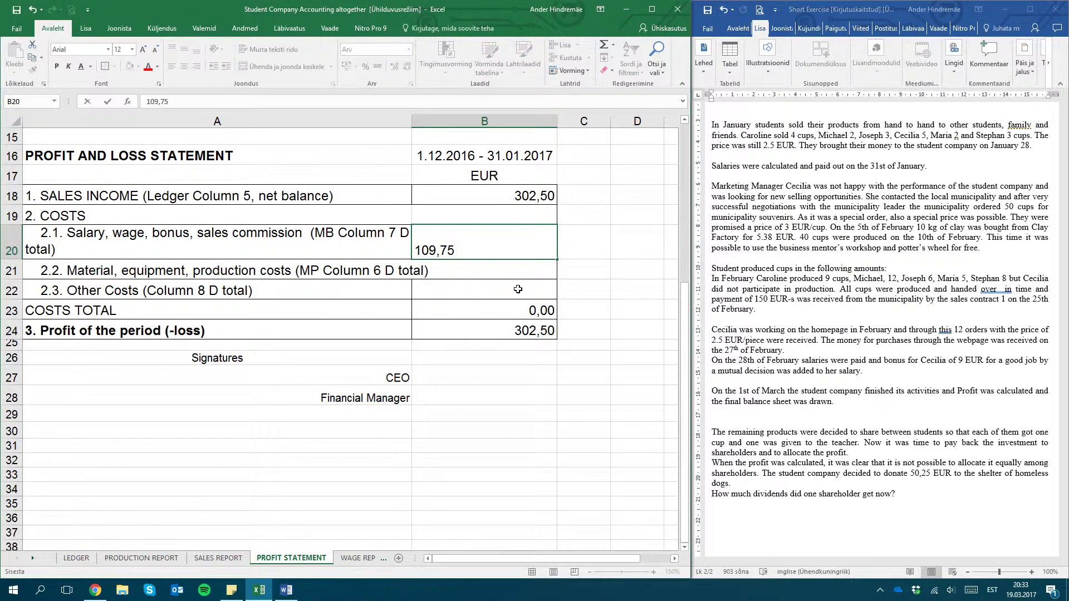
pyautogui.press('Return')
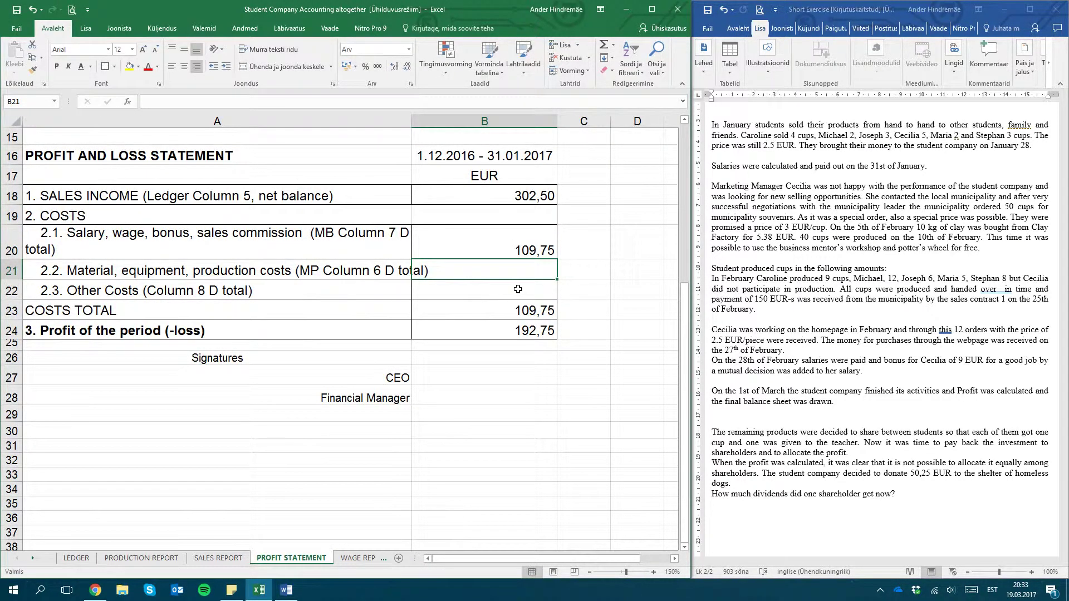
# Step: Enter the ledger's Production Costs total, 66,14, as the material, equipment and production costs in the second profit and loss statement
pyautogui.click(76, 558)
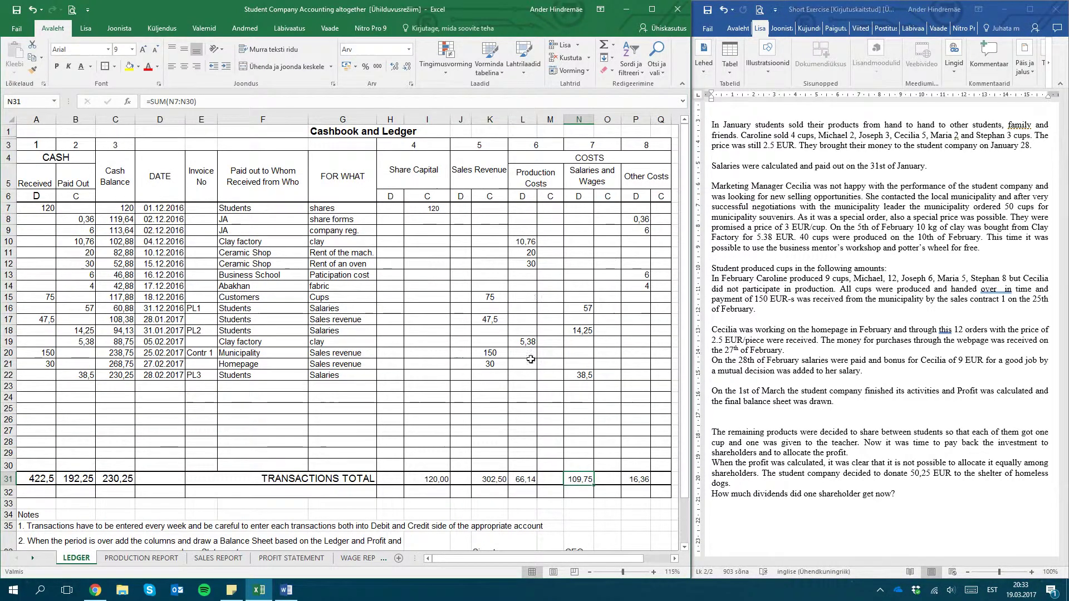
pyautogui.click(518, 478)
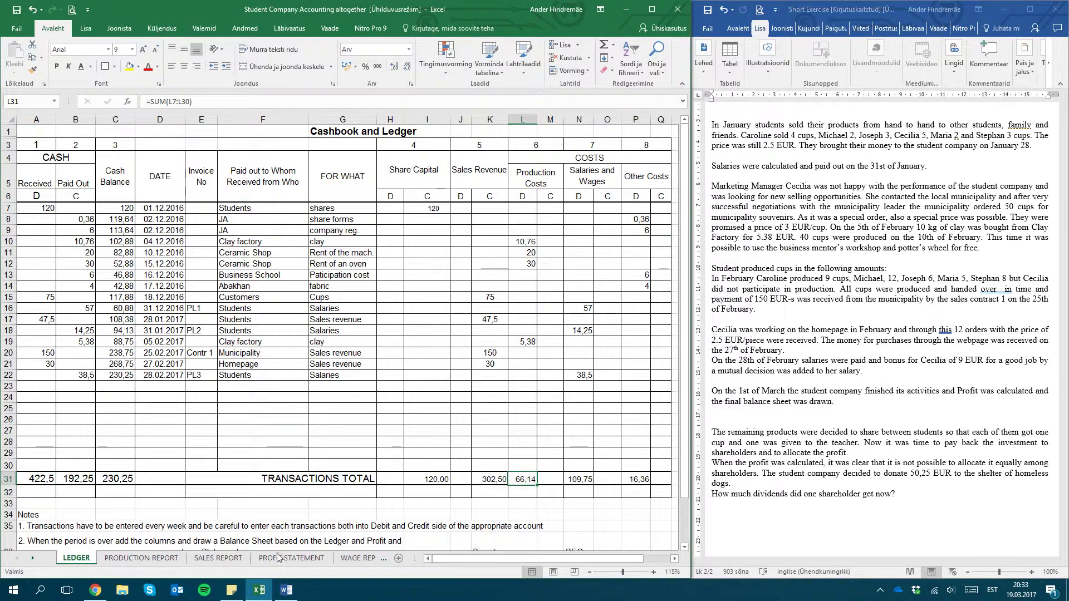
pyautogui.click(309, 562)
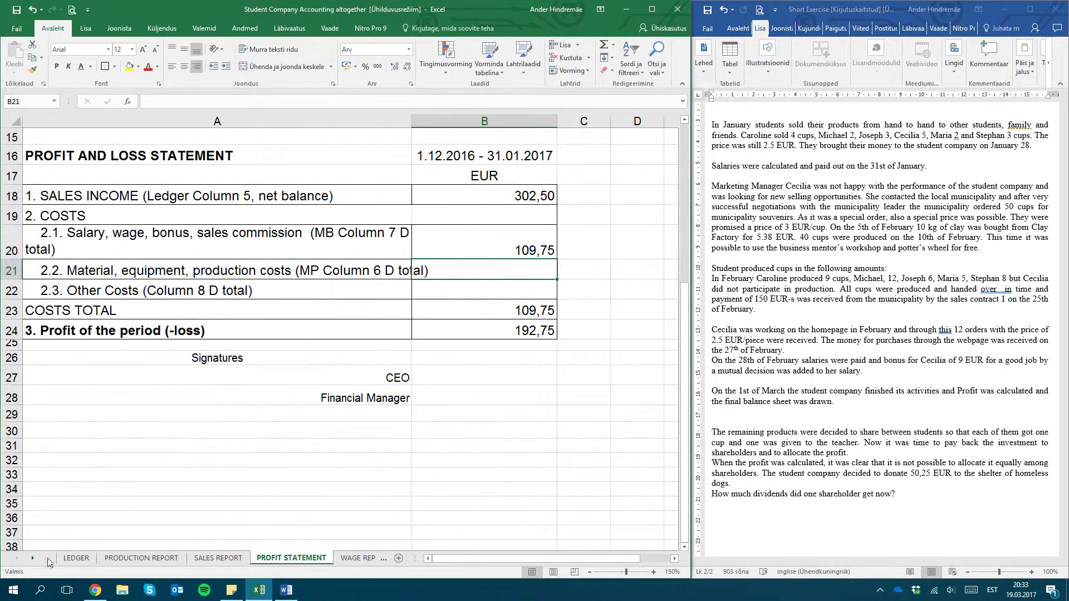
pyautogui.click(89, 562)
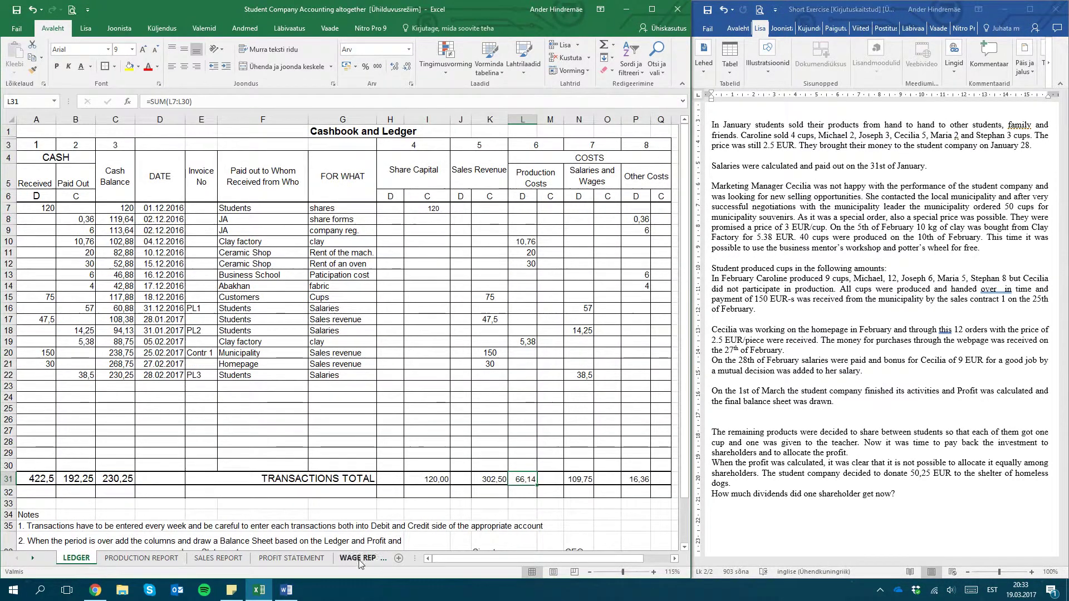
pyautogui.click(315, 562)
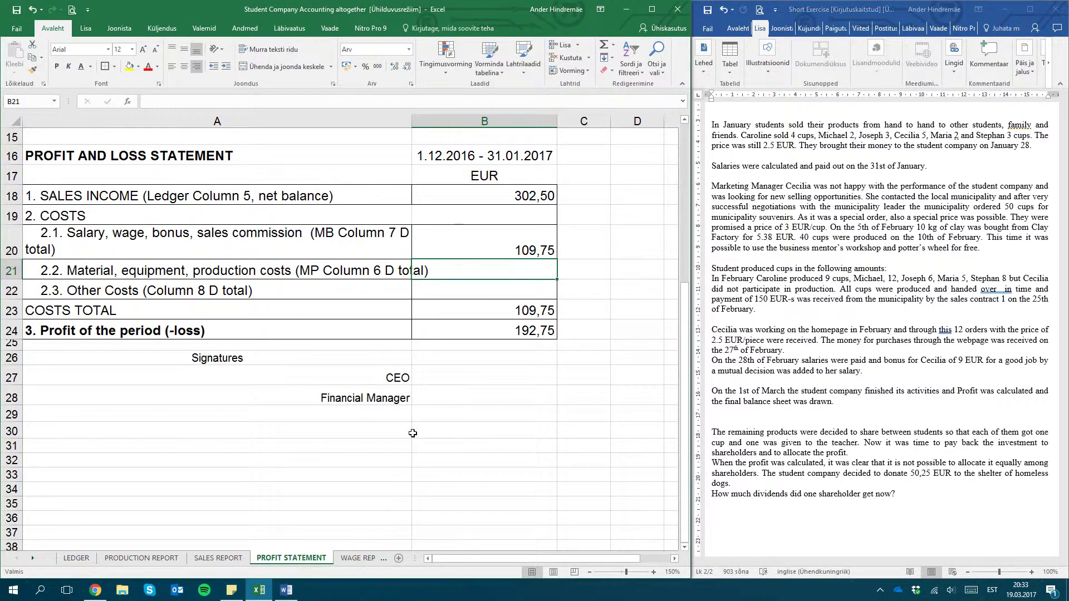
pyautogui.write('66,14')
pyautogui.press('Return')
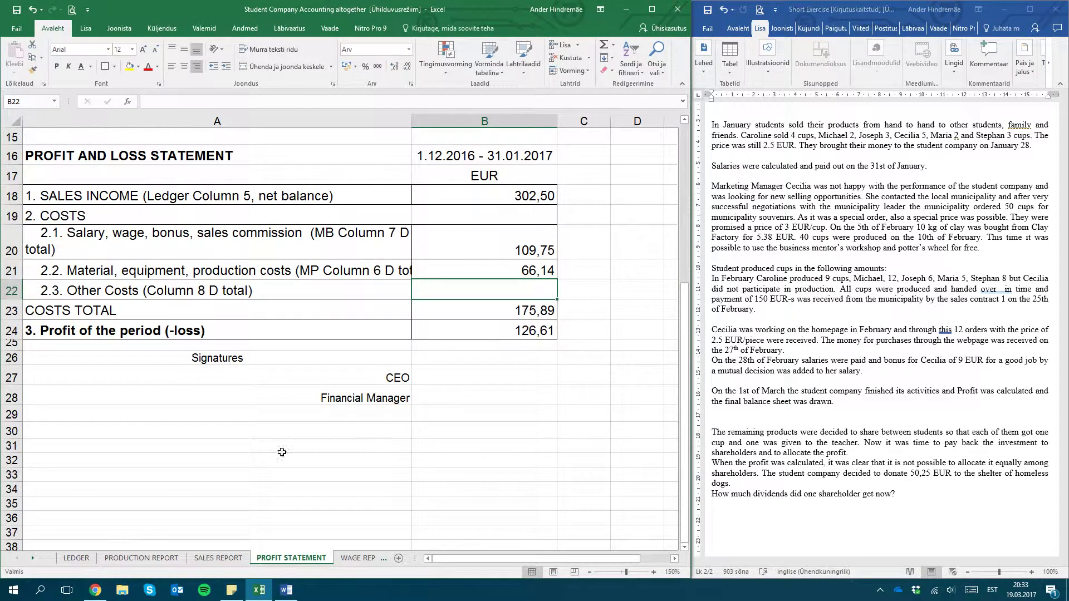
# Step: Enter the ledger's Other Costs total, 16,36, as cost 2.3 in the second profit and loss statement
pyautogui.click(77, 558)
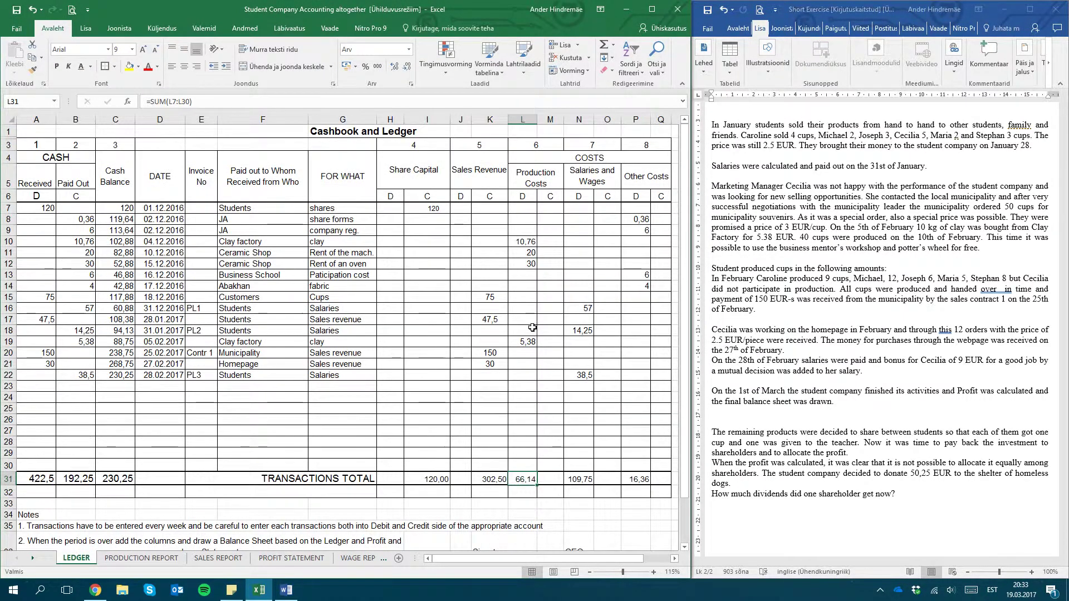
pyautogui.click(639, 479)
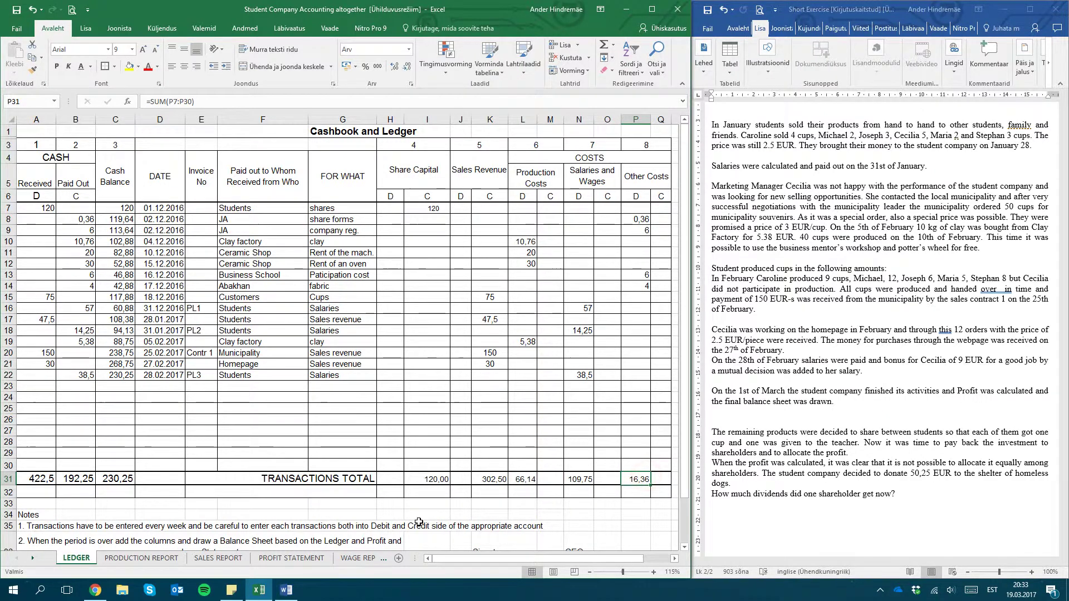
pyautogui.click(273, 557)
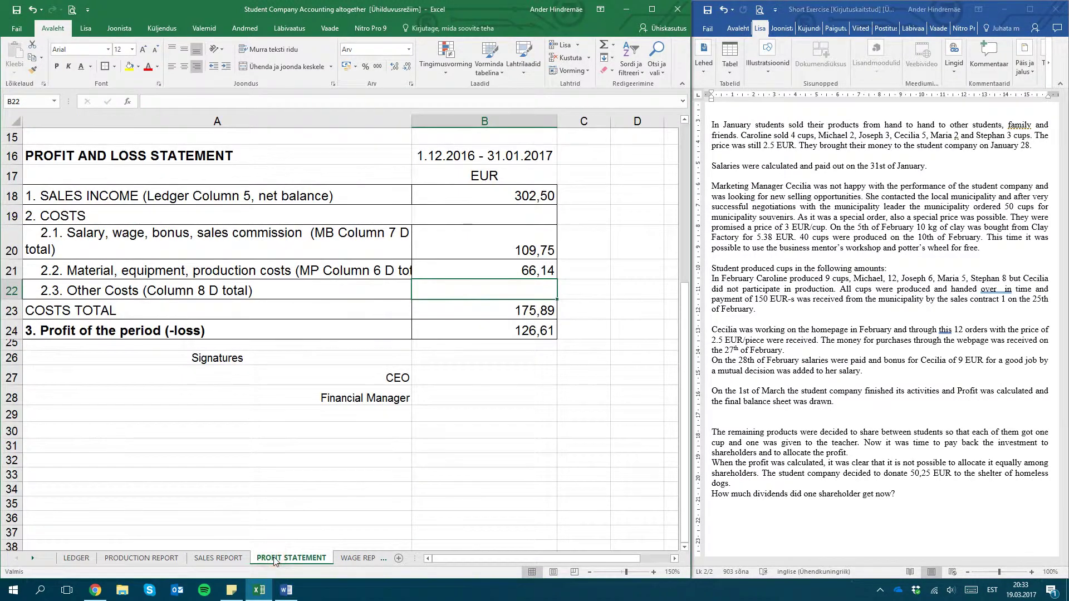
pyautogui.write('16,36')
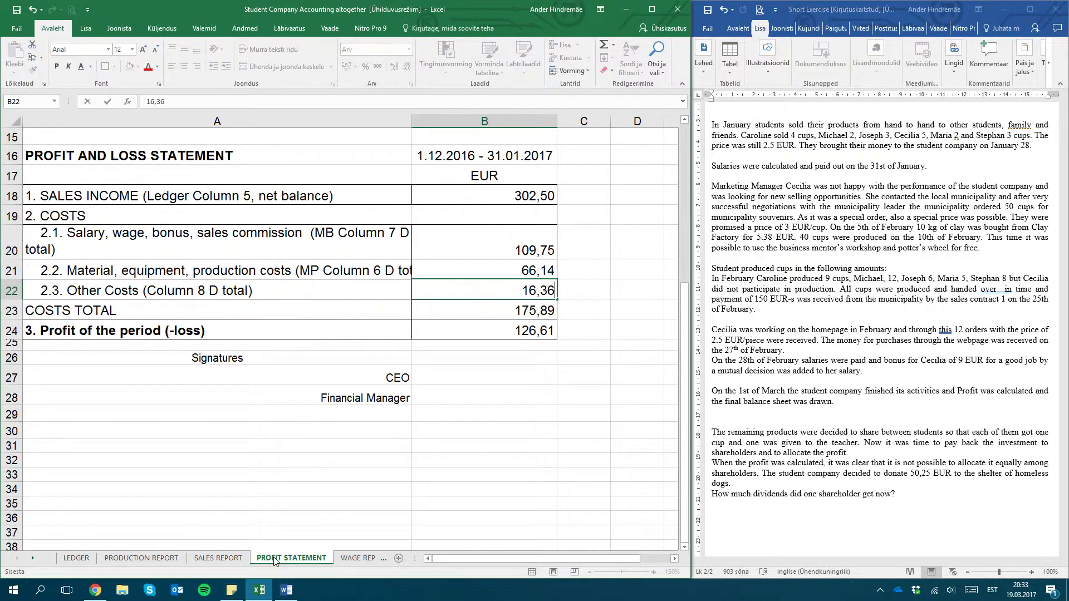
pyautogui.press('Return')
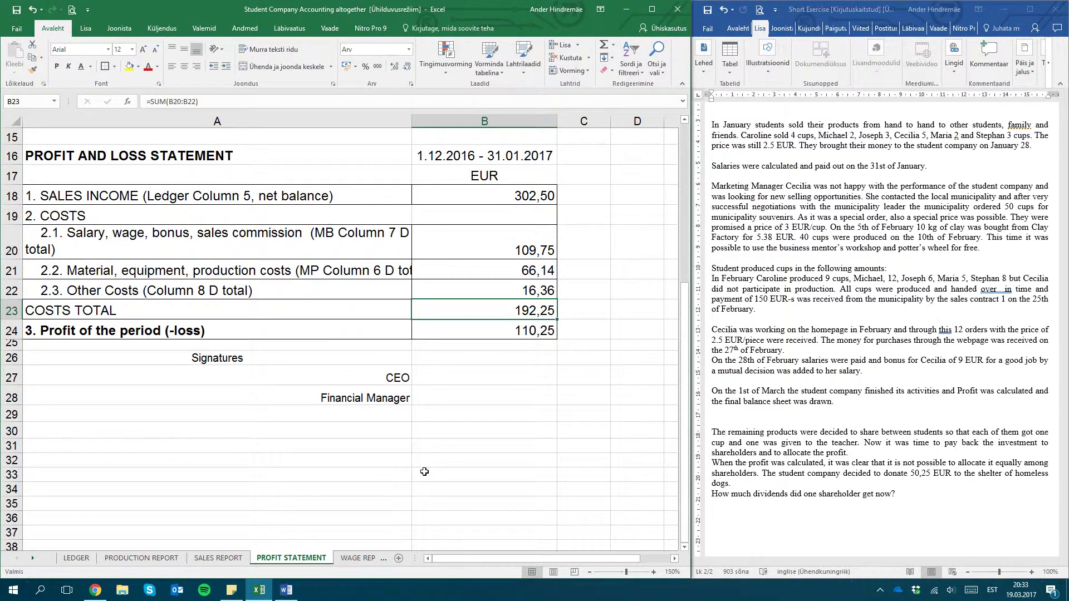
# Step: Review the sales income, the total costs and the resulting profit of the period in the second profit and loss statement
pyautogui.press('Up')
pyautogui.press('Up')
pyautogui.press('Up')
pyautogui.press('Up')
pyautogui.press('Up')
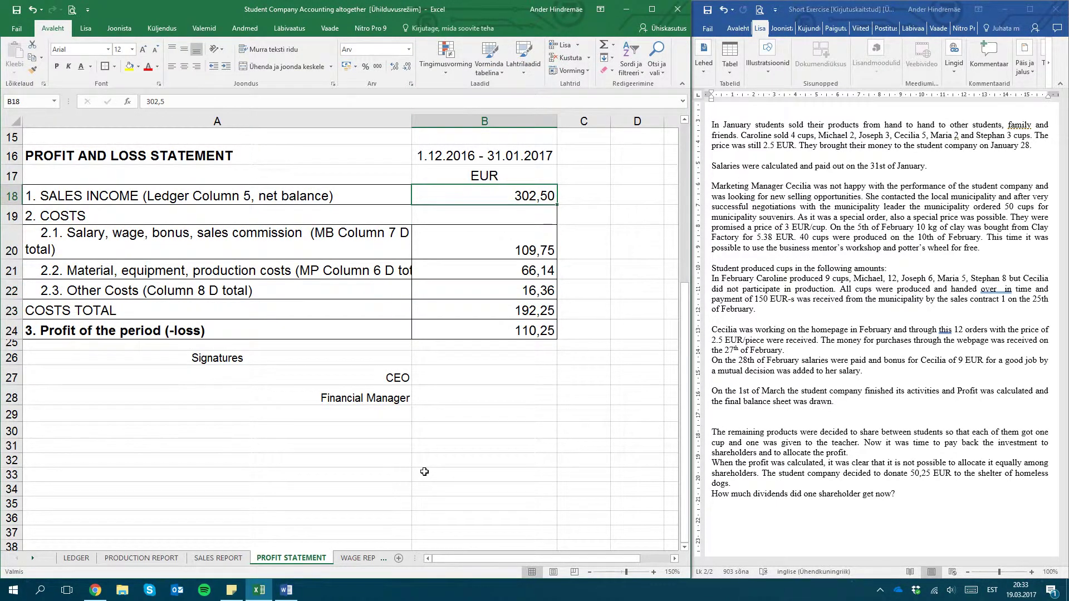
pyautogui.press('Down')
pyautogui.press('Down')
pyautogui.press('Down')
pyautogui.press('Down')
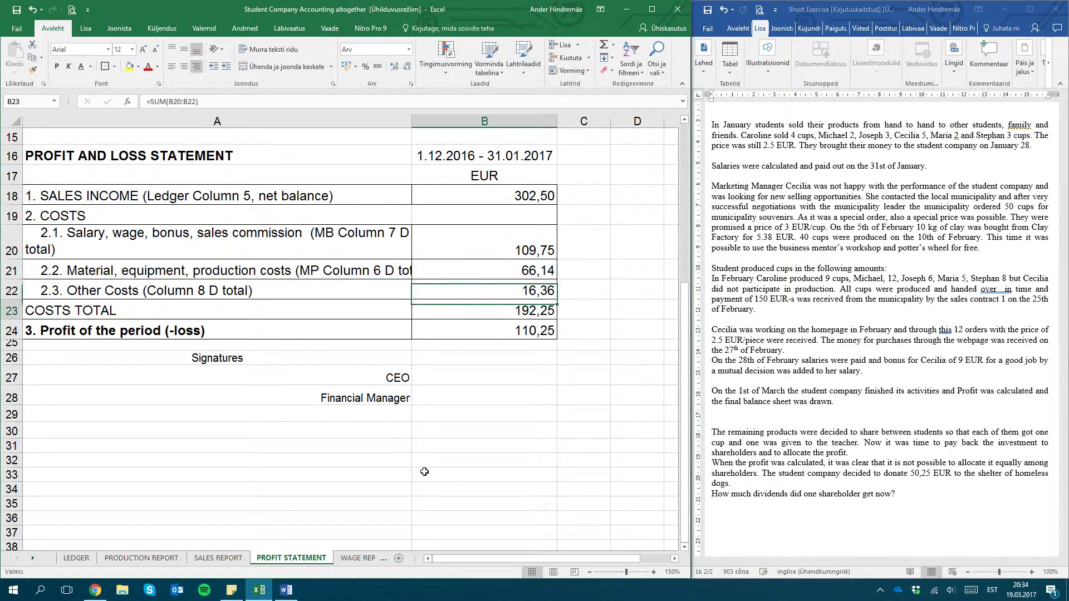
pyautogui.press('Up')
pyautogui.press('Up')
pyautogui.press('Up')
pyautogui.press('Up')
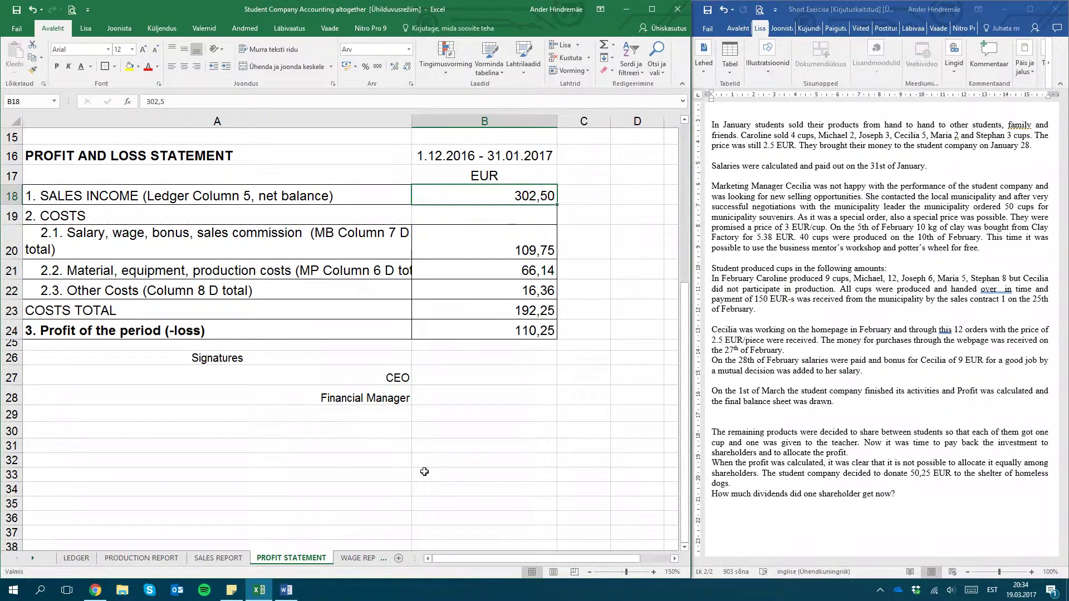
pyautogui.press('Down')
pyautogui.press('Down')
pyautogui.press('Down')
pyautogui.press('Down')
pyautogui.press('Down')
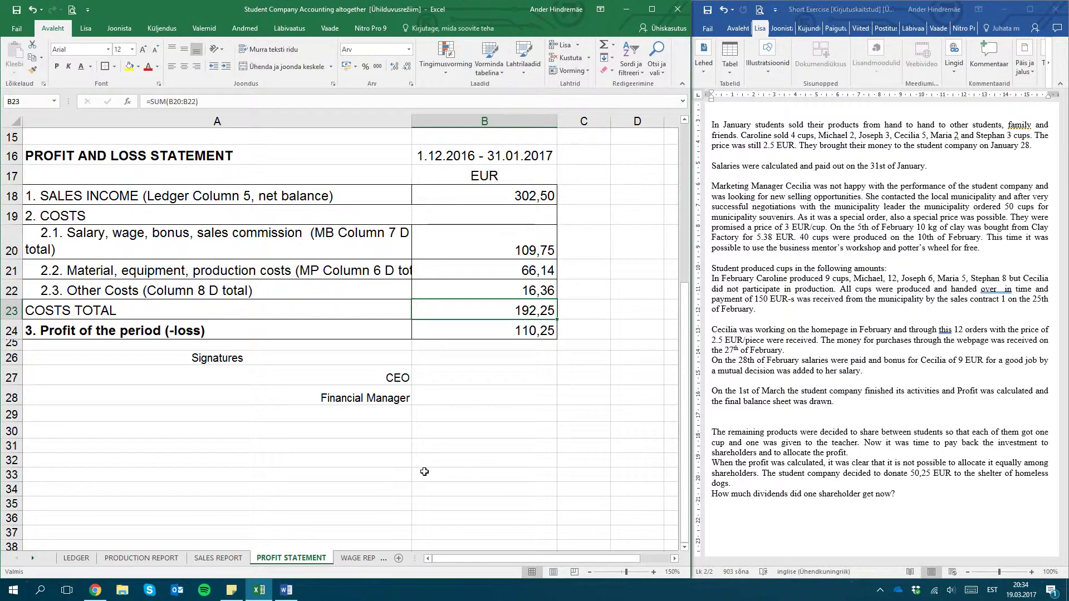
pyautogui.press('Down')
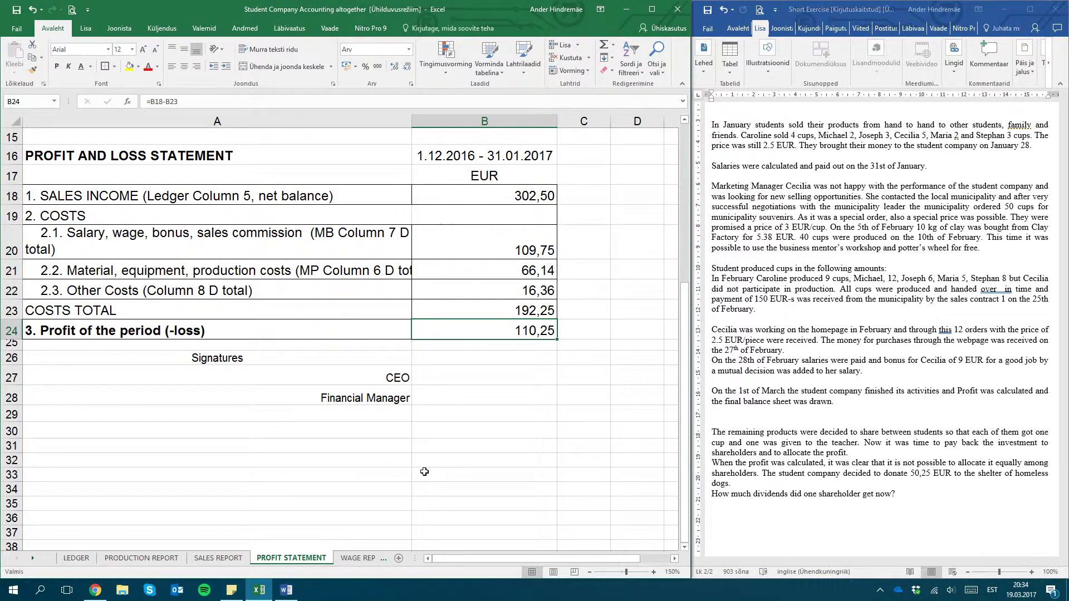
# Step: Compare the profit of the period in the first profit and loss statement with that in the second
pyautogui.scroll(5, 424, 471)
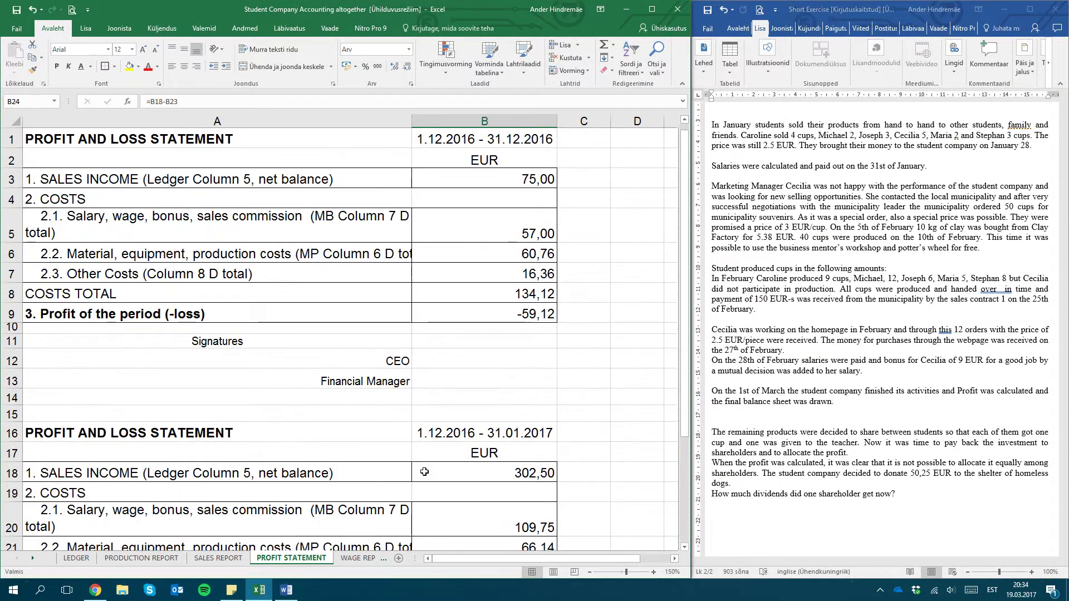
pyautogui.moveTo(538, 331); pyautogui.dragTo(541, 322)
pyautogui.click(539, 317)
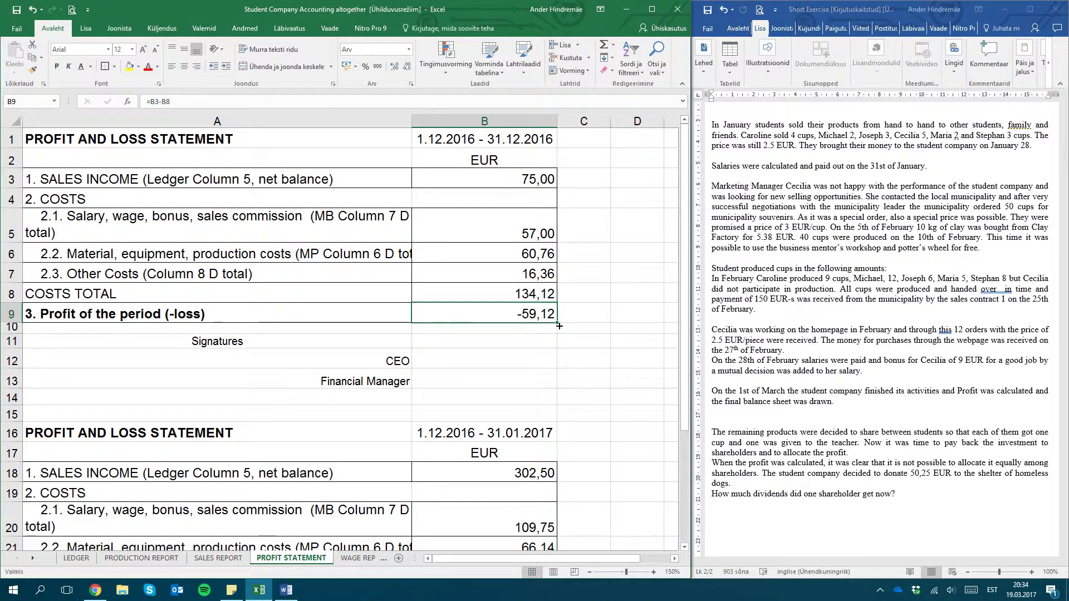
pyautogui.scroll(-3, 542, 455)
pyautogui.scroll(3, 542, 454)
pyautogui.scroll(-5, 542, 454)
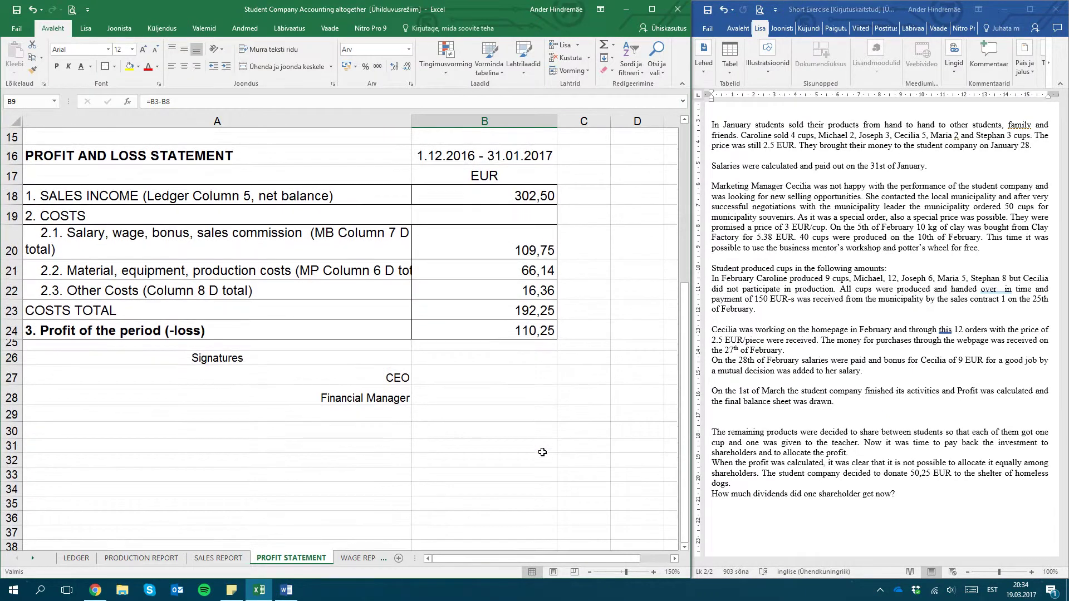
pyautogui.click(512, 330)
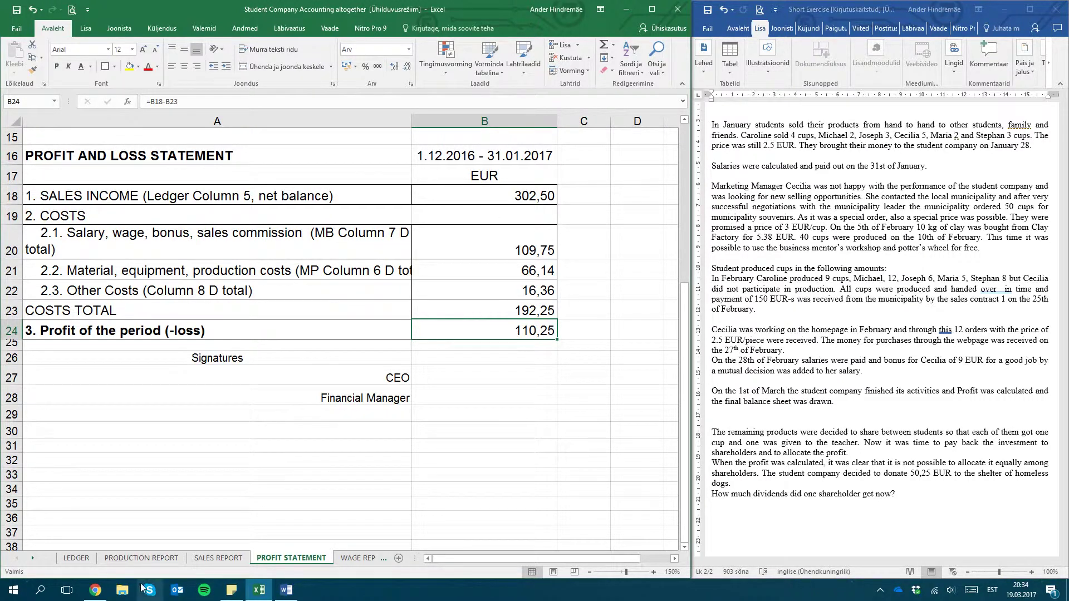
# Step: Enter the ledger's cash balance, 230,25, as the cash asset in the 01.02.2017 balance sheet
pyautogui.click(34, 557)
pyautogui.click(35, 557)
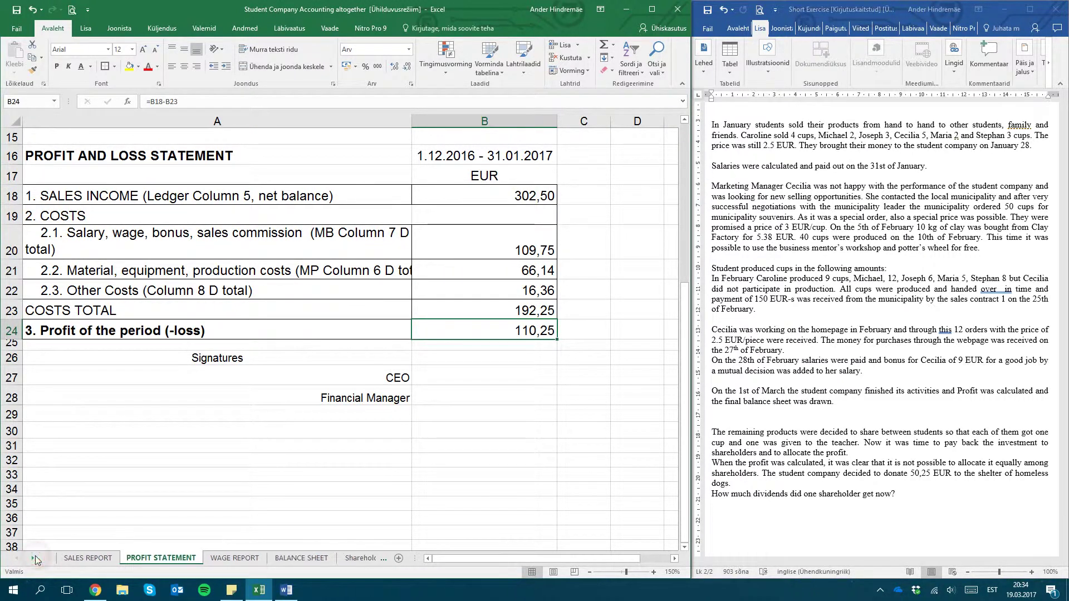
pyautogui.click(305, 559)
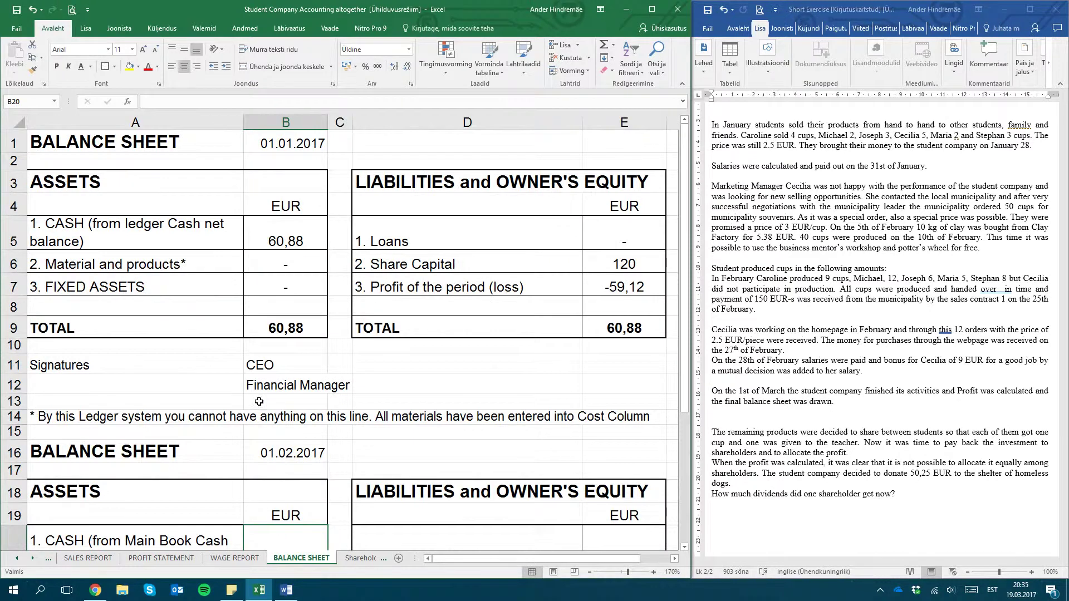
pyautogui.scroll(-3, 259, 401)
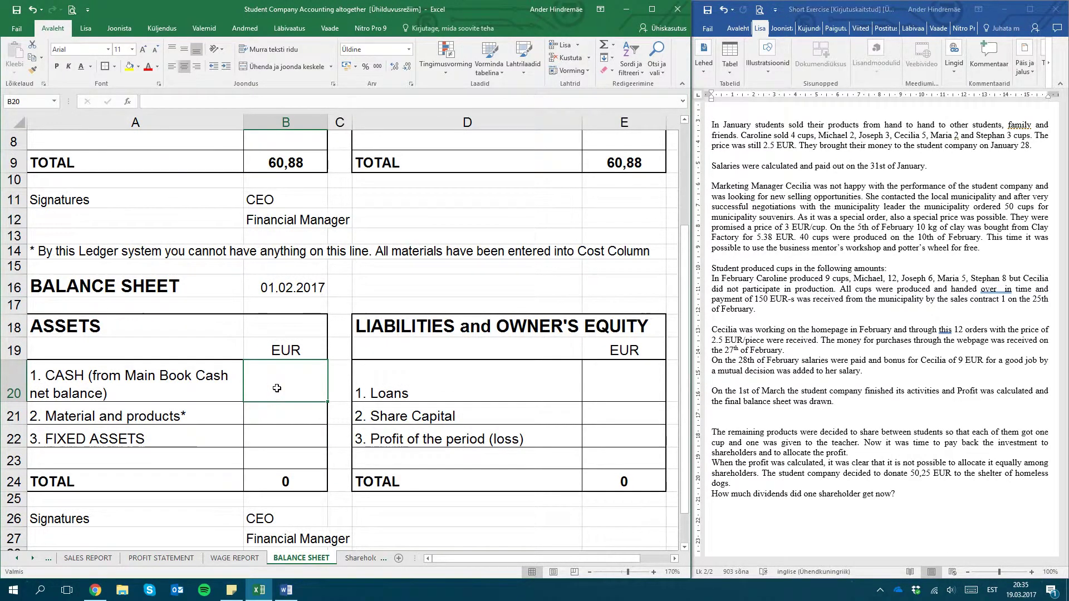
pyautogui.click(18, 558)
pyautogui.click(18, 558)
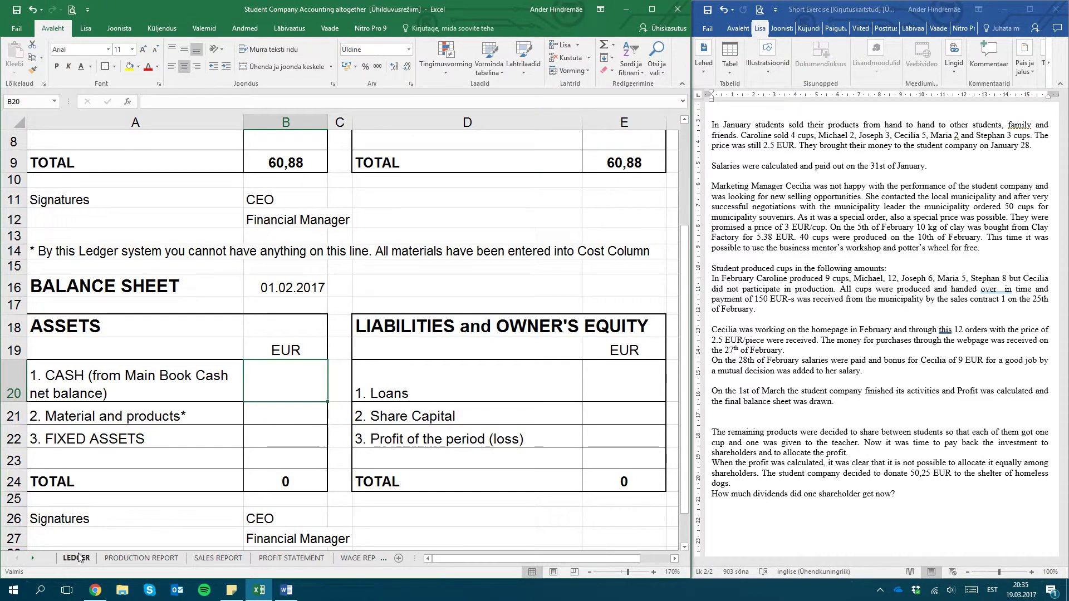
pyautogui.click(78, 558)
pyautogui.click(110, 478)
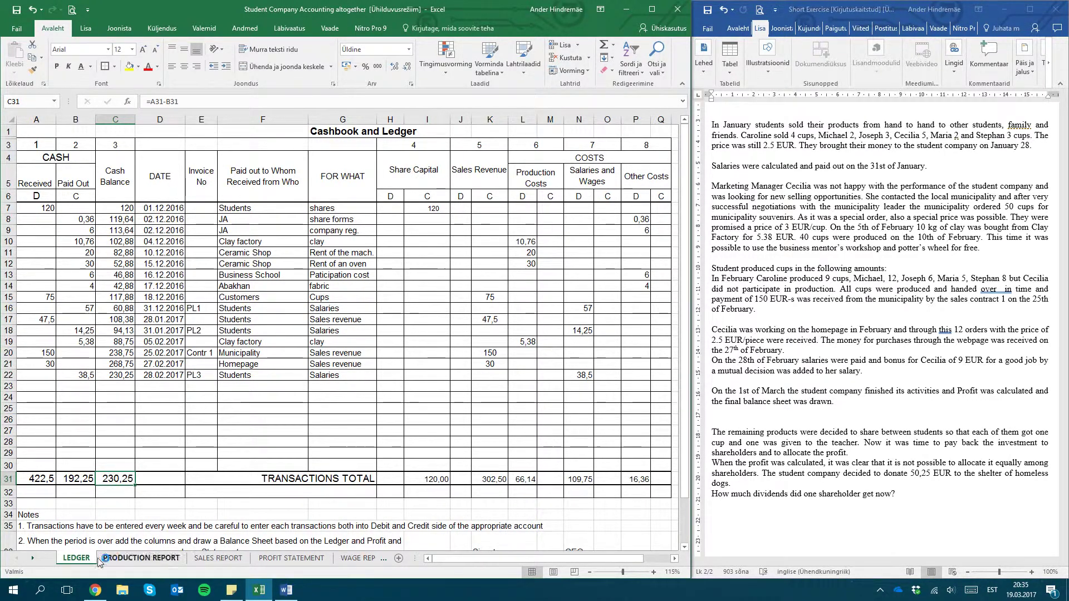
pyautogui.click(33, 558)
pyautogui.click(33, 558)
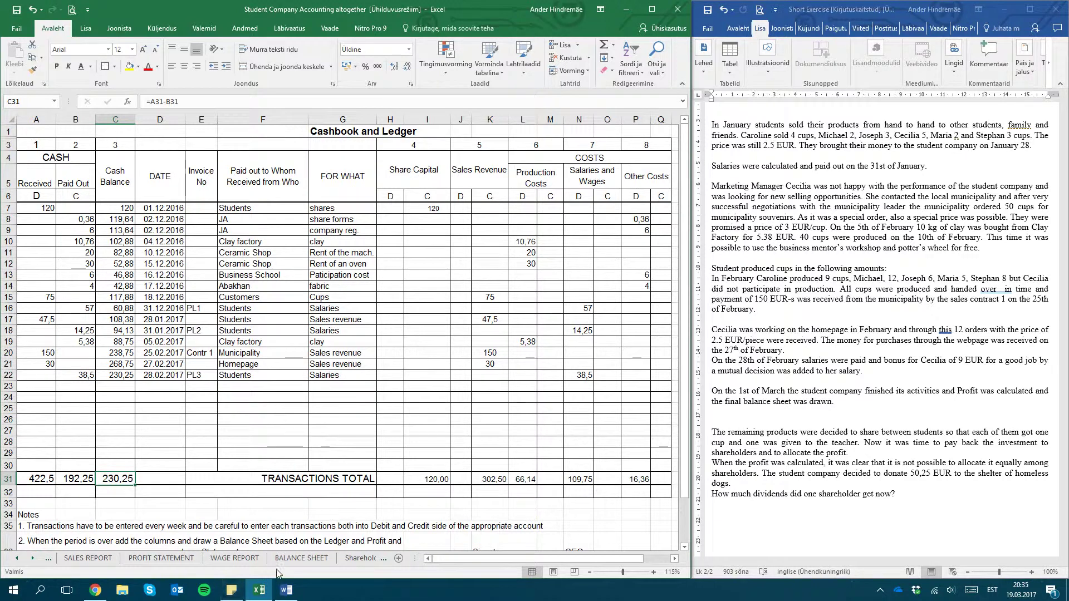
pyautogui.click(302, 558)
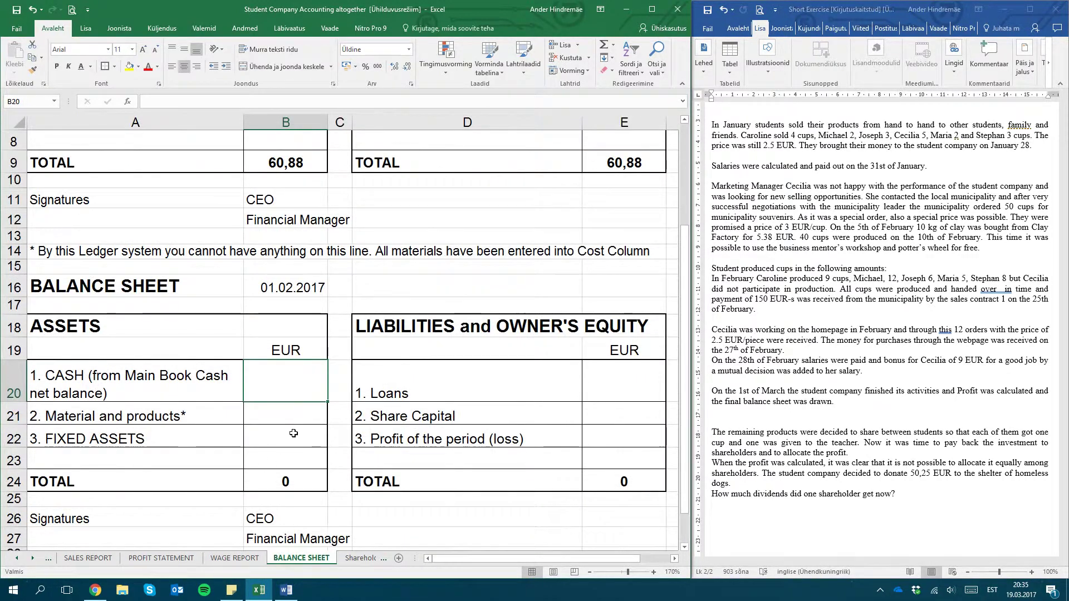
pyautogui.write('230,25')
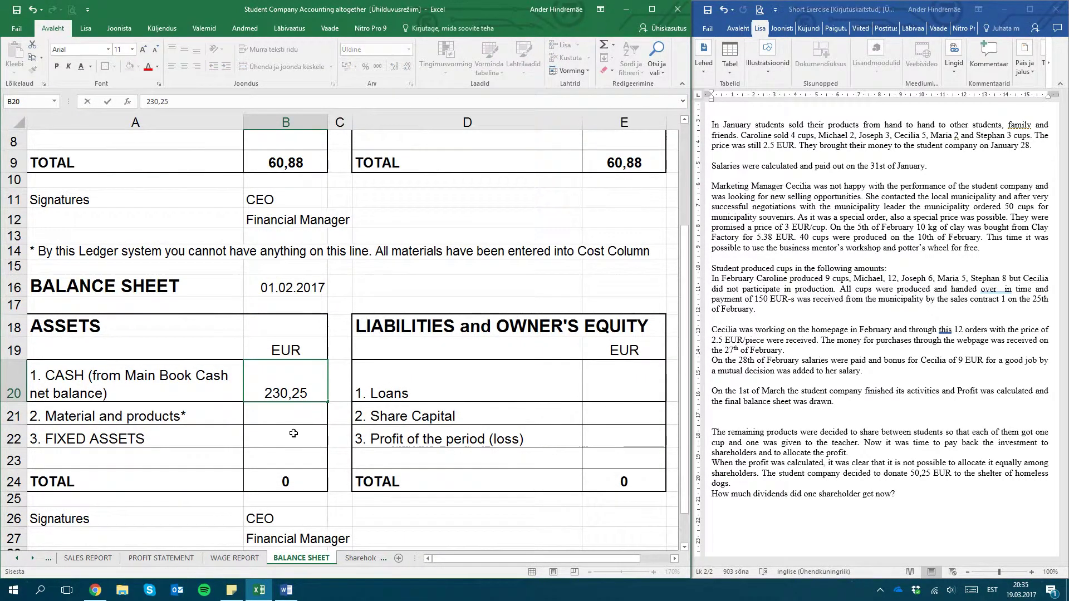
pyautogui.press('Return')
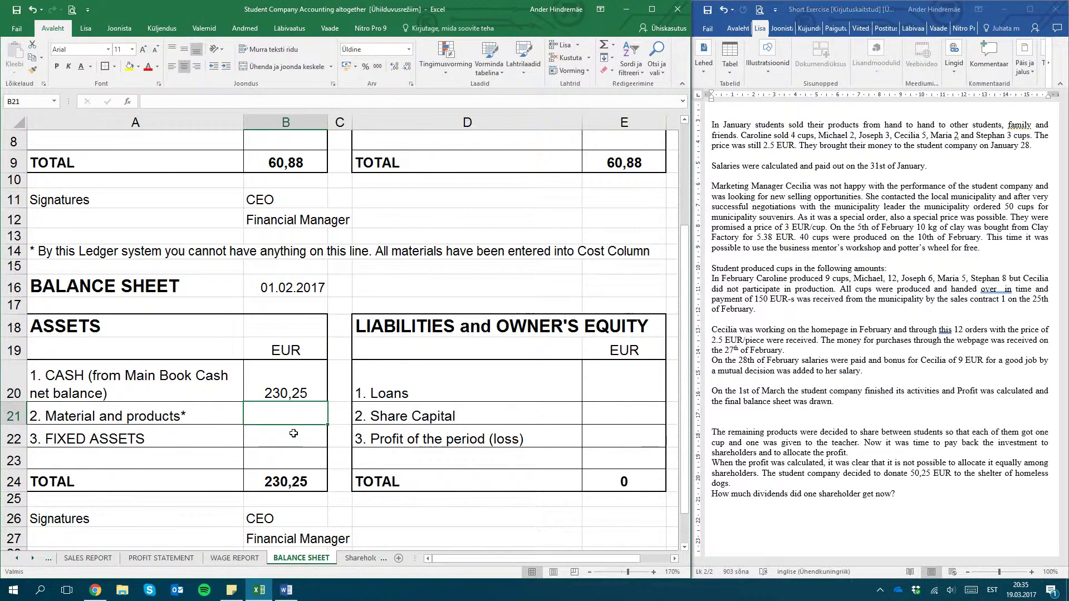
# Step: Enter a dash for both material and products and fixed assets in the second balance sheet, and check the assets total
pyautogui.write('-')
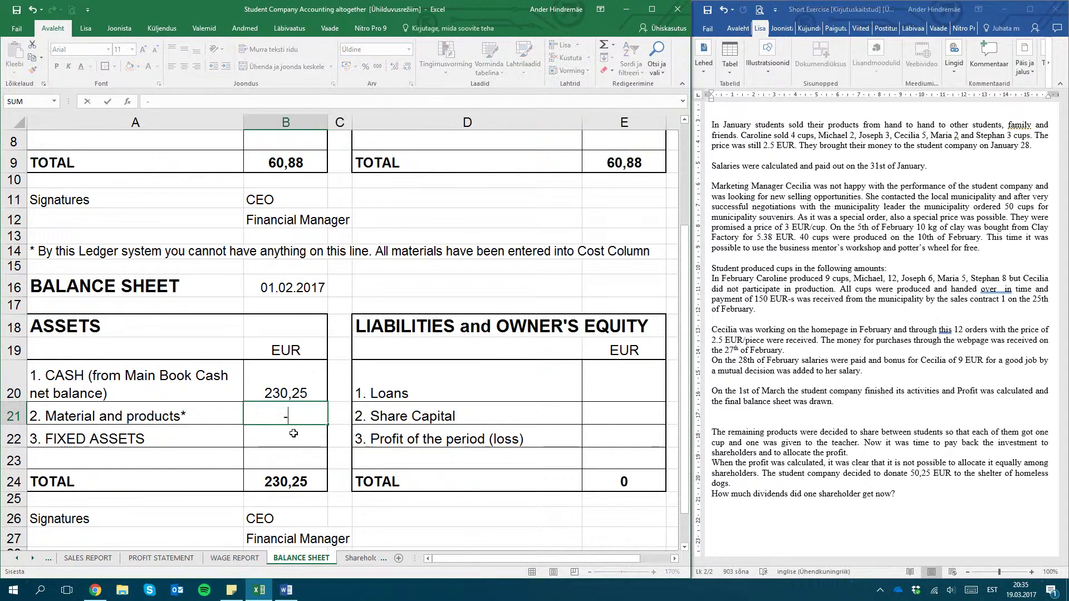
pyautogui.press('Return')
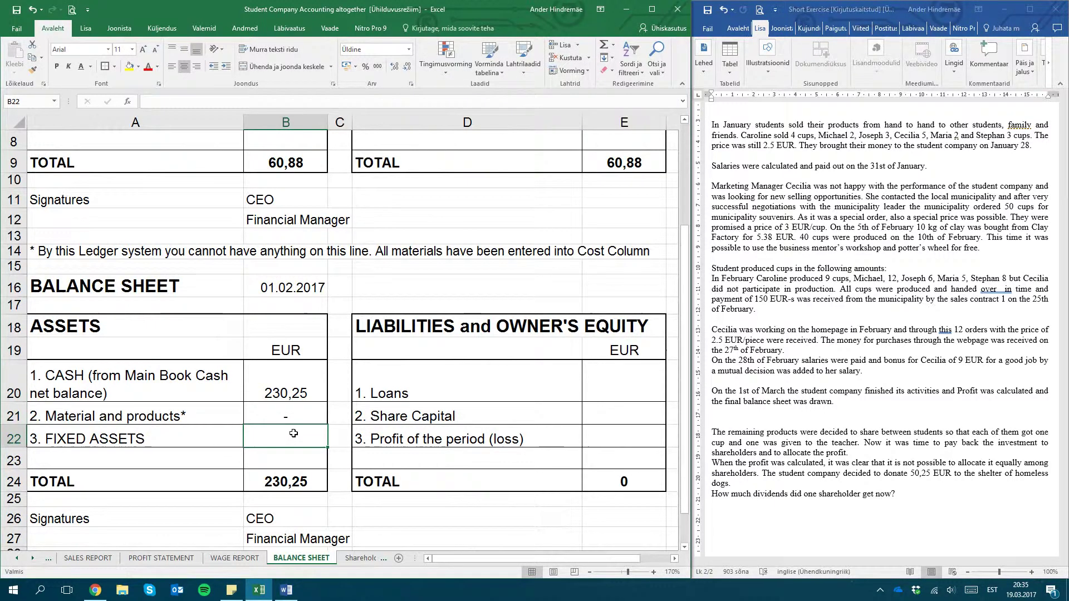
pyautogui.write('-')
pyautogui.press('Return')
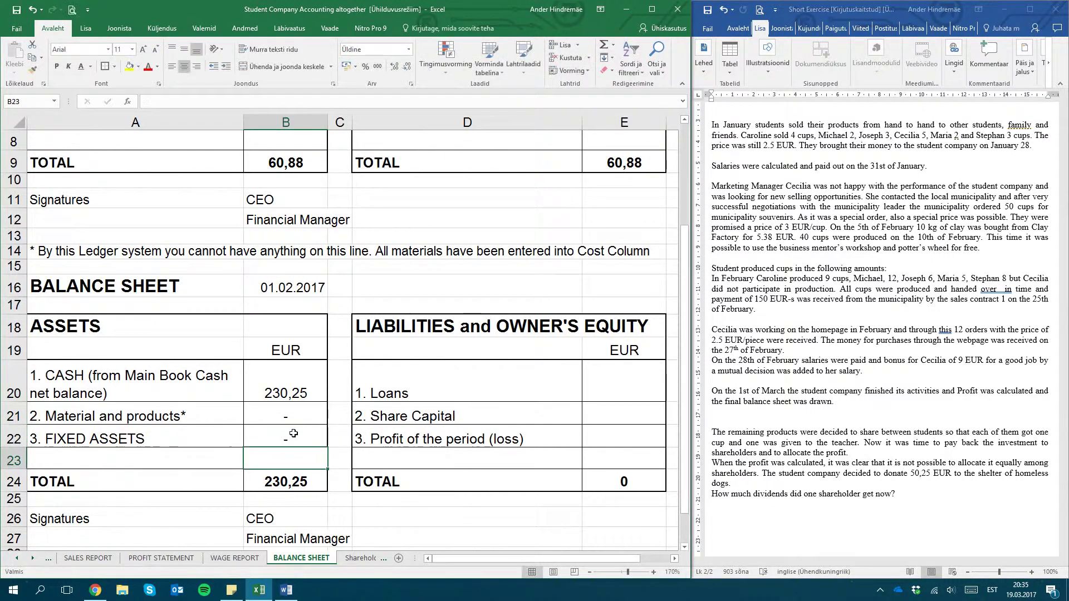
pyautogui.click(275, 478)
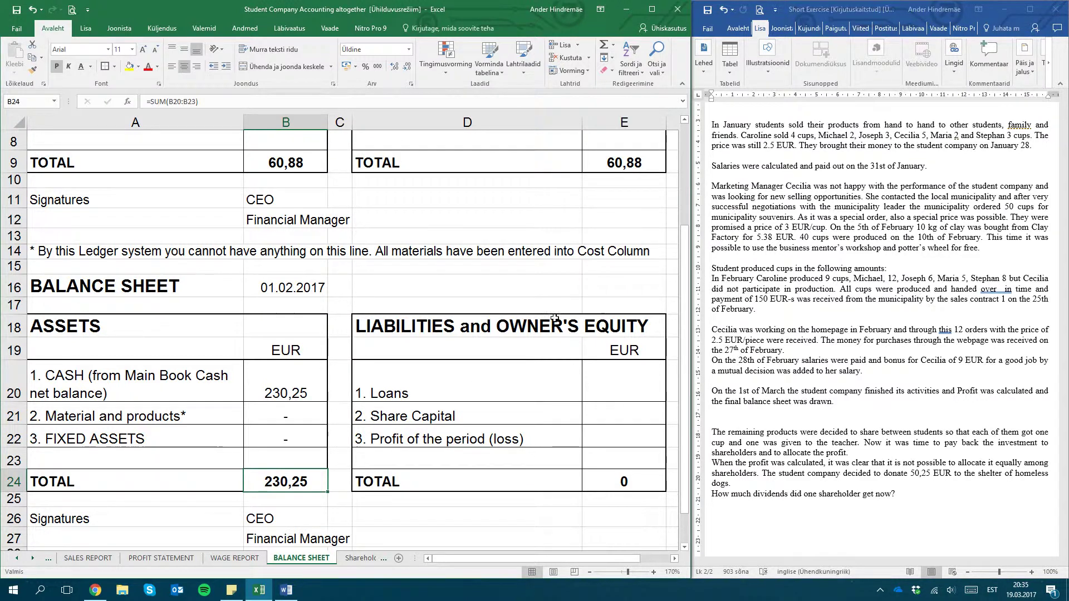
# Step: Enter a dash for loans and 120 for share capital under liabilities and owner's equity in the second balance sheet
pyautogui.click(514, 324)
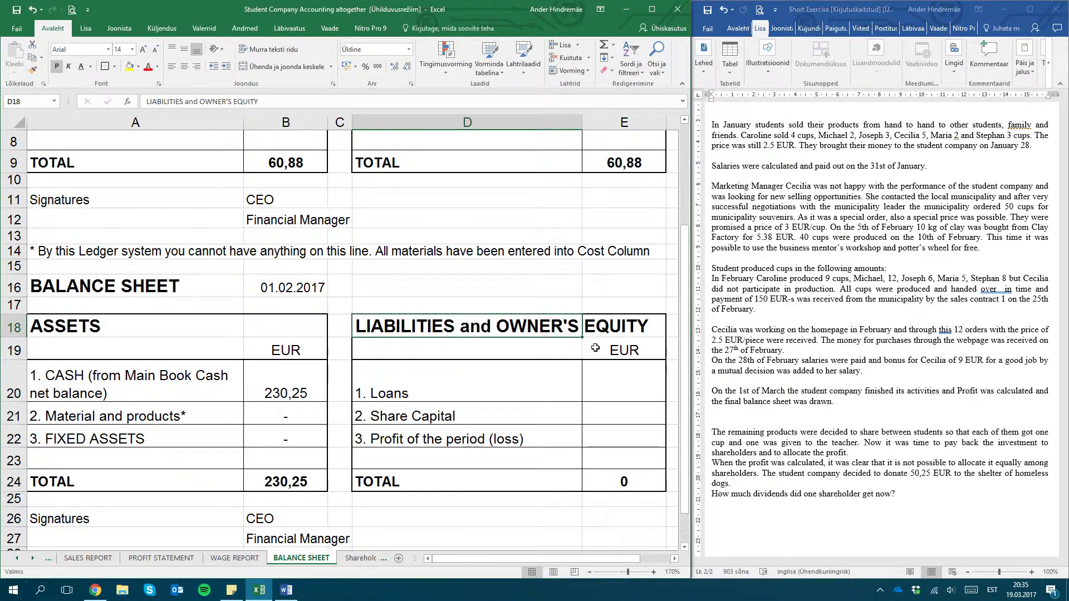
pyautogui.click(614, 369)
pyautogui.write('0')
pyautogui.press('Return')
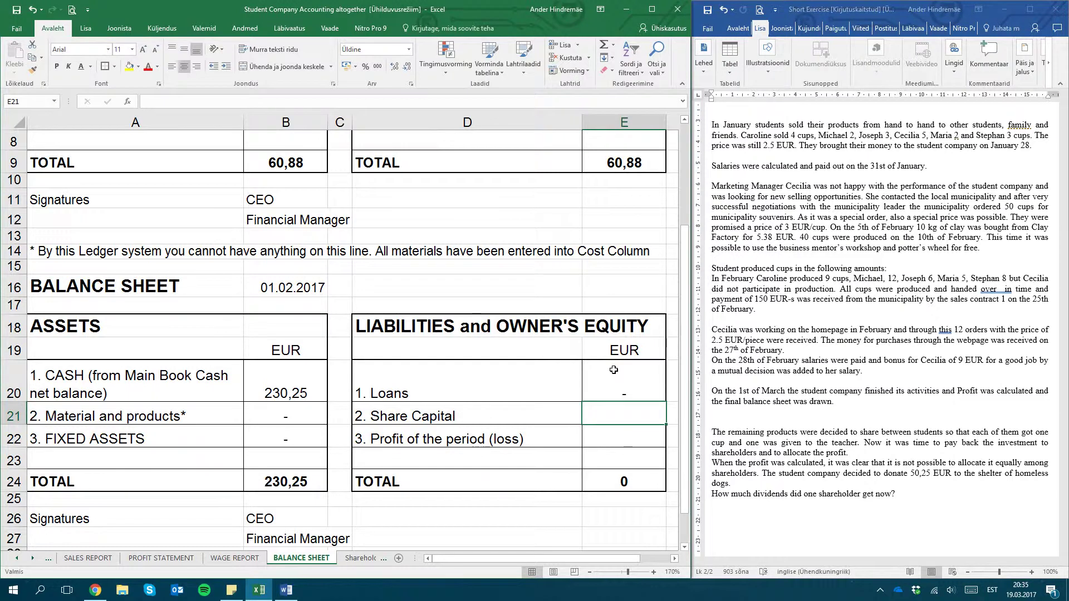
pyautogui.write('120')
pyautogui.press('Return')
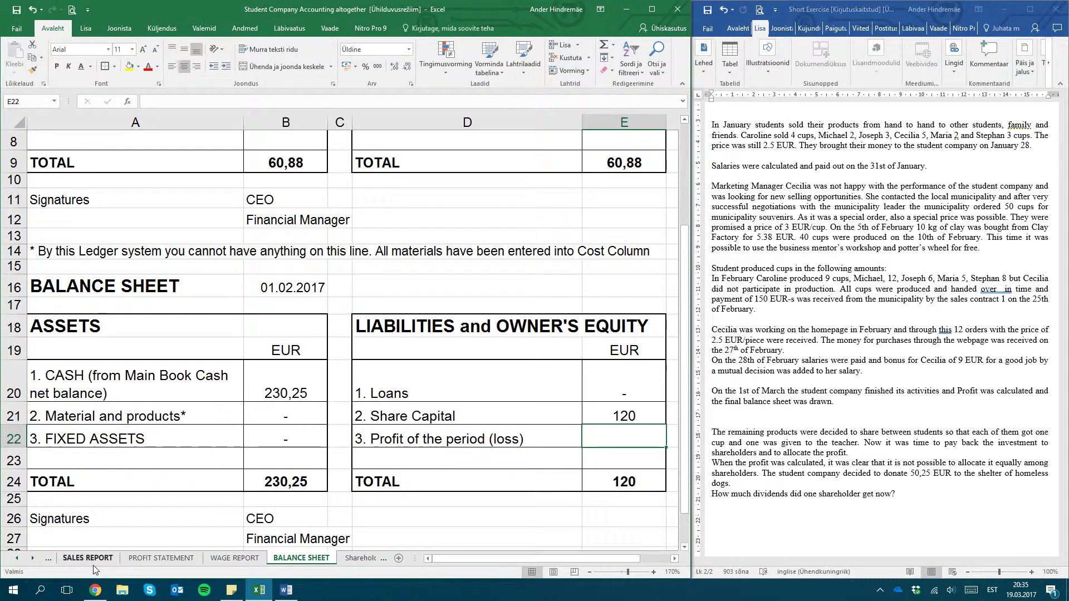
# Step: Enter the second profit and loss statement's profit, 110,25, as the profit of the period in the second balance sheet
pyautogui.click(138, 560)
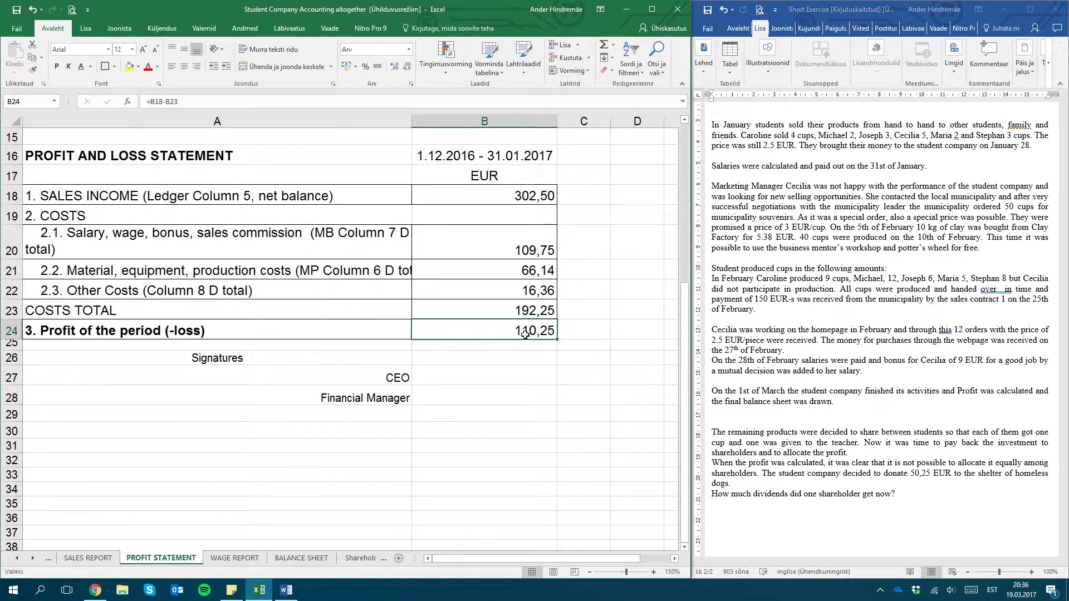
pyautogui.click(295, 560)
pyautogui.write('110,')
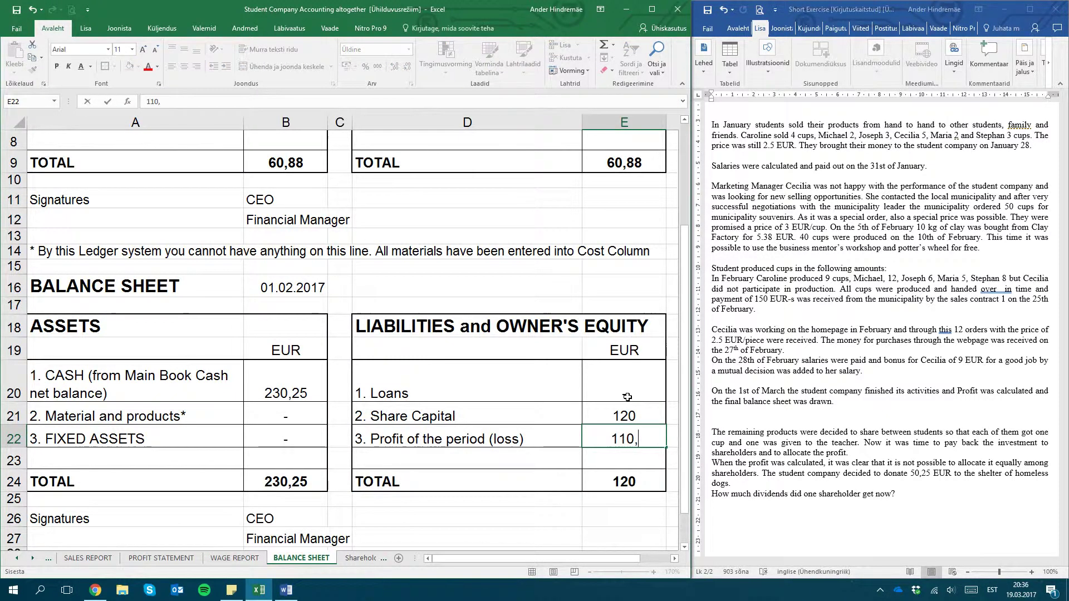
pyautogui.write('25')
pyautogui.press('Return')
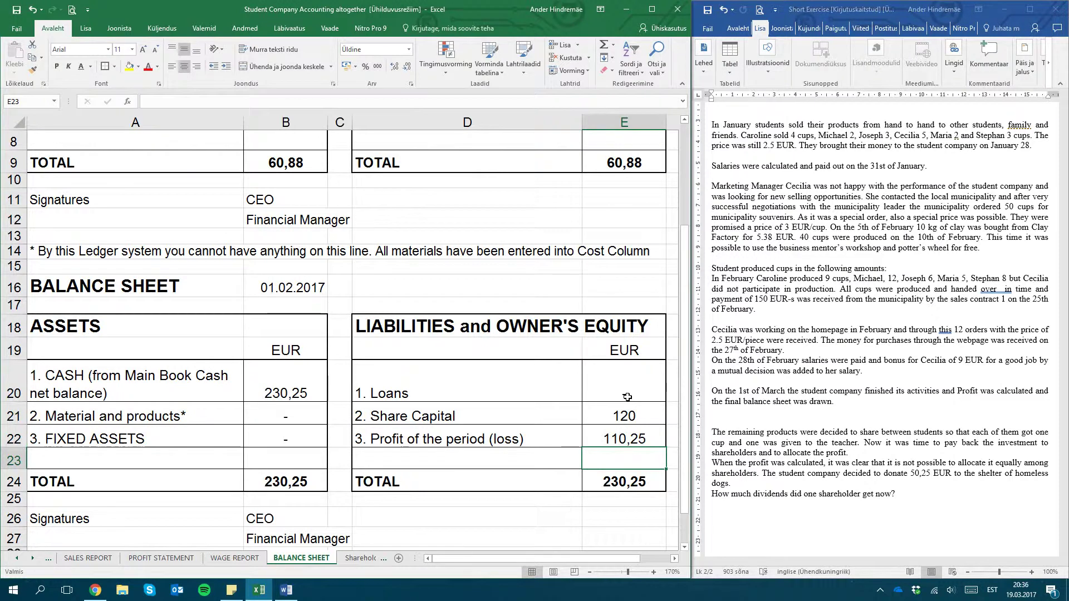
# Step: Compare the assets total with the liabilities and owner's equity total in the second balance sheet
pyautogui.press('Left')
pyautogui.press('Left')
pyautogui.press('Left')
pyautogui.press('Down')
pyautogui.press('Right')
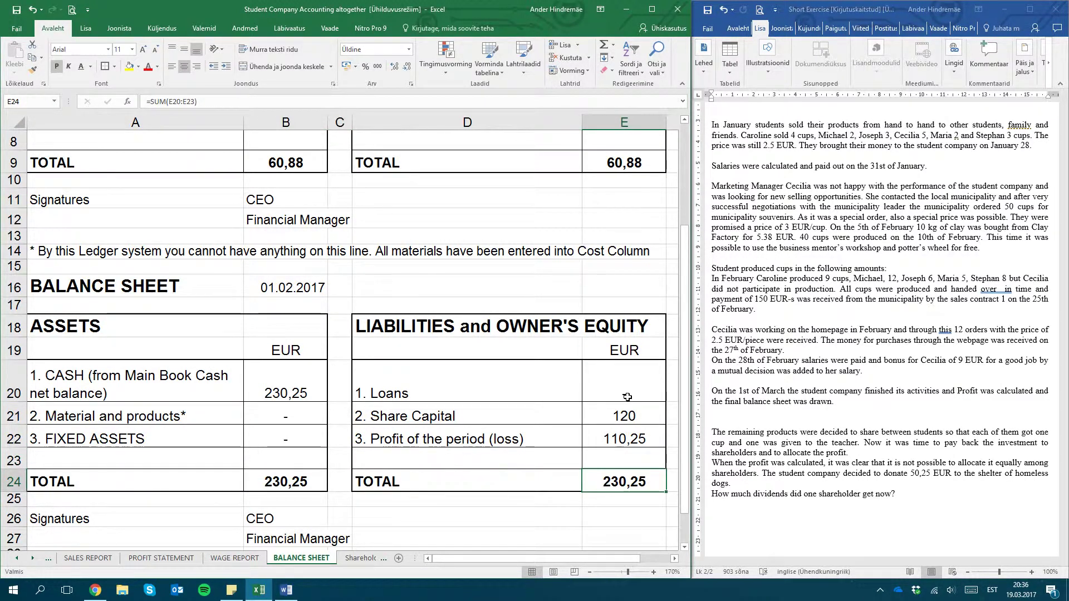
pyautogui.press('Left')
pyautogui.press('Left')
pyautogui.press('Left')
pyautogui.press('Right')
pyautogui.press('Right')
pyautogui.press('Right')
pyautogui.press('Right')
pyautogui.press('Right')
pyautogui.press('Right')
pyautogui.press('Home')
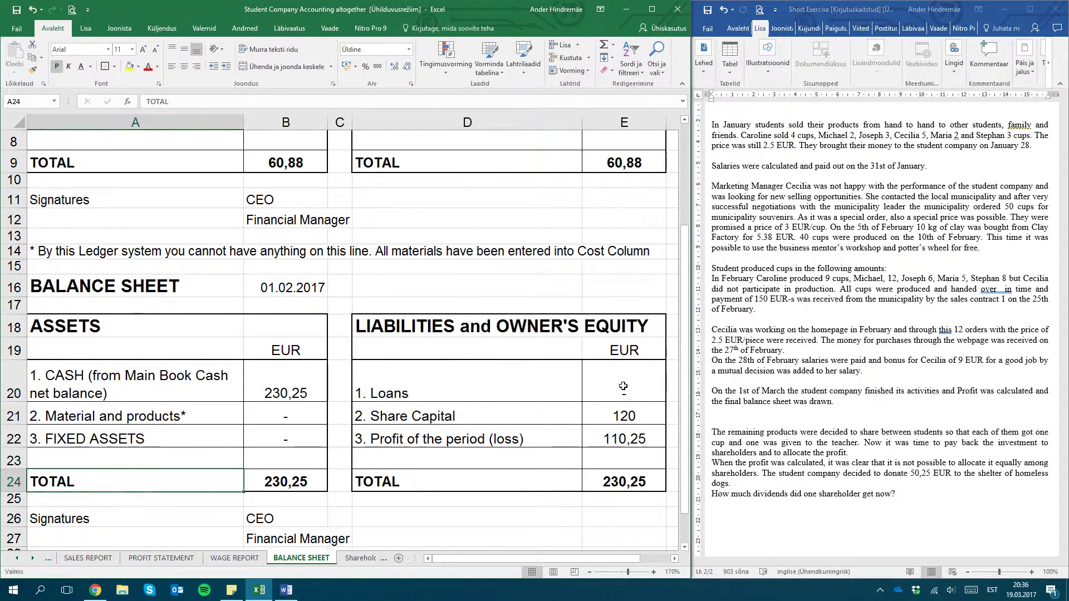
pyautogui.click(610, 475)
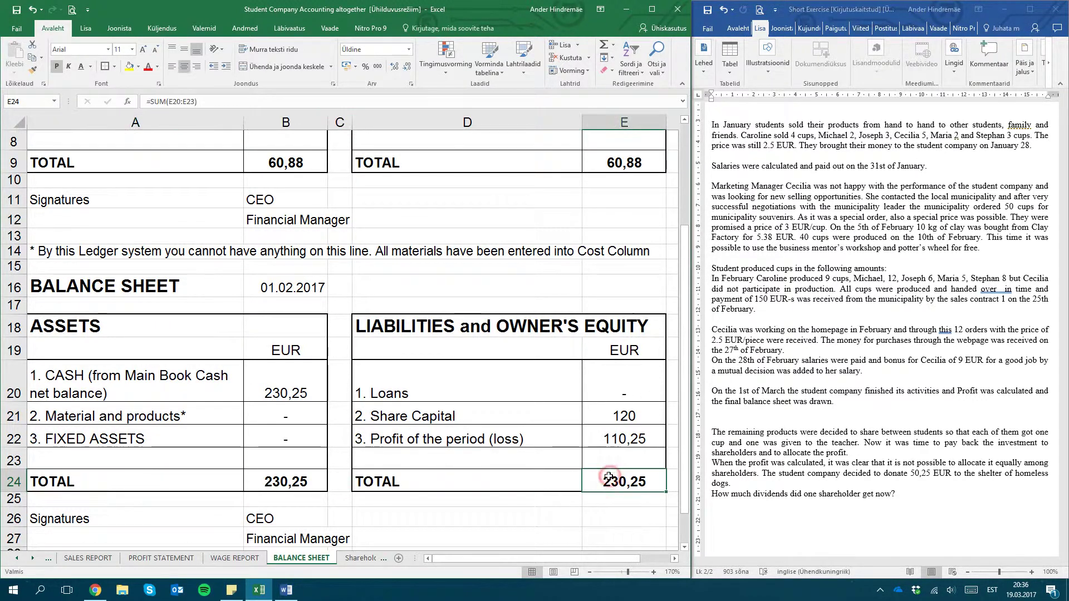
pyautogui.click(306, 481)
pyautogui.click(620, 480)
pyautogui.click(240, 481)
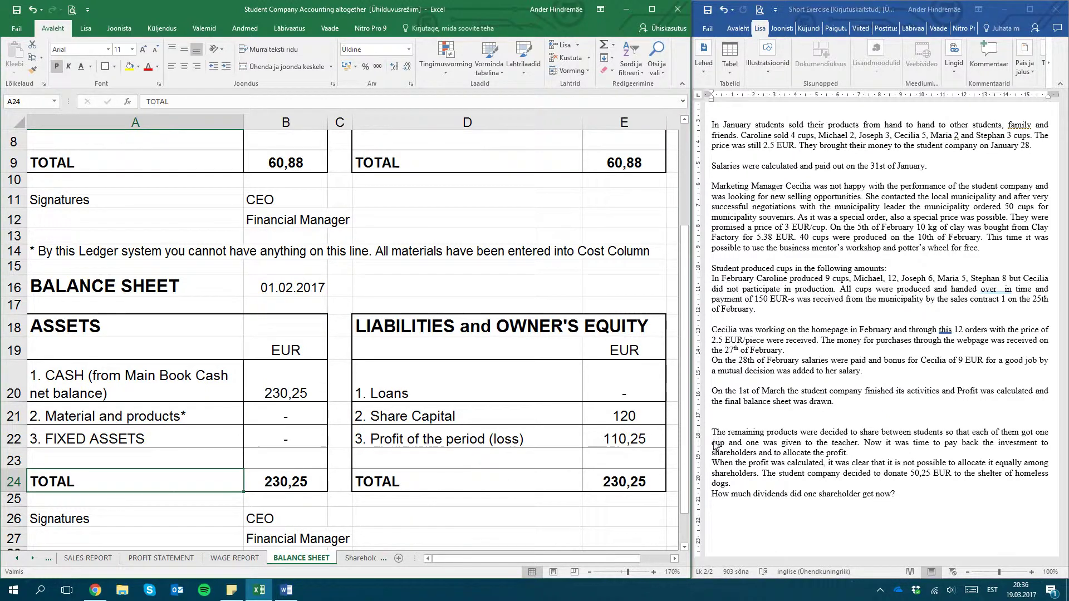
# Step: Review the exercise's closing instructions and each shareholder's nominal share value, number of shares and total amount in the Shareholders and Closing Report
pyautogui.click(830, 402)
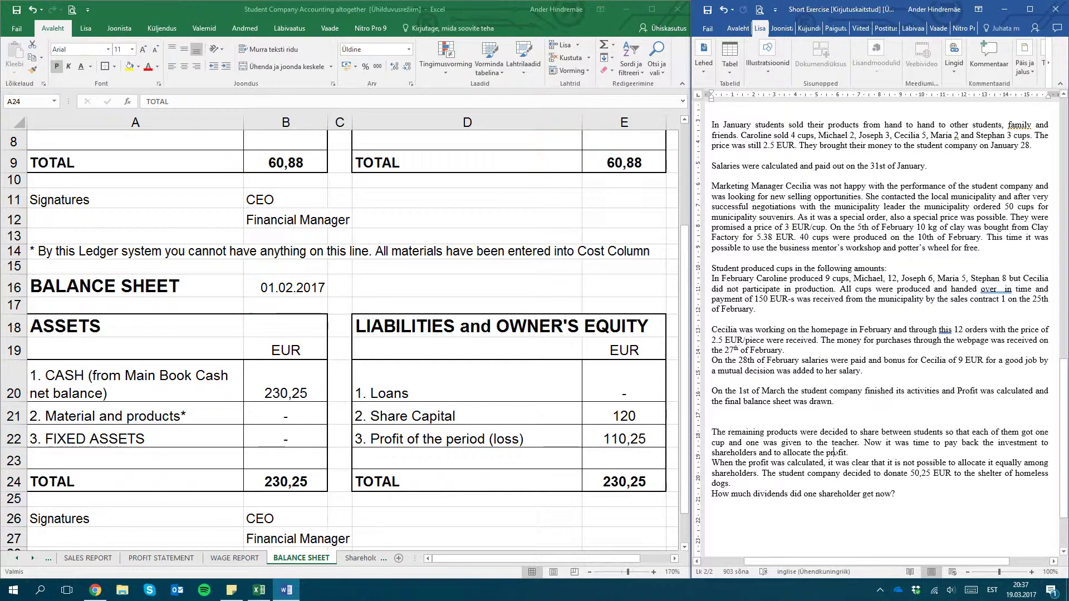
pyautogui.click(345, 559)
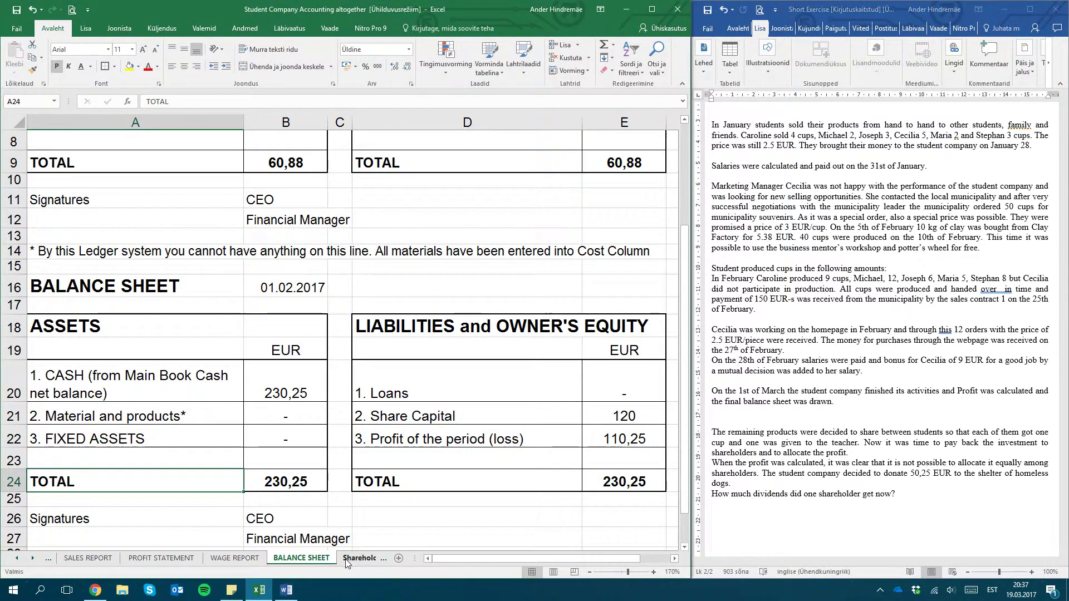
pyautogui.click(356, 558)
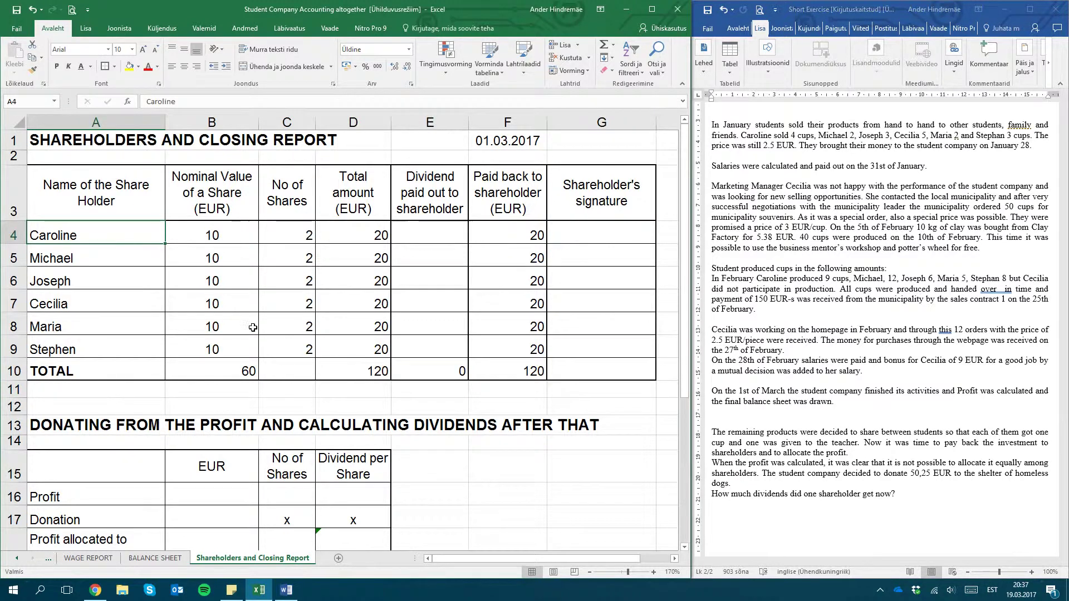
pyautogui.click(220, 232)
pyautogui.moveTo(220, 231); pyautogui.dragTo(345, 347)
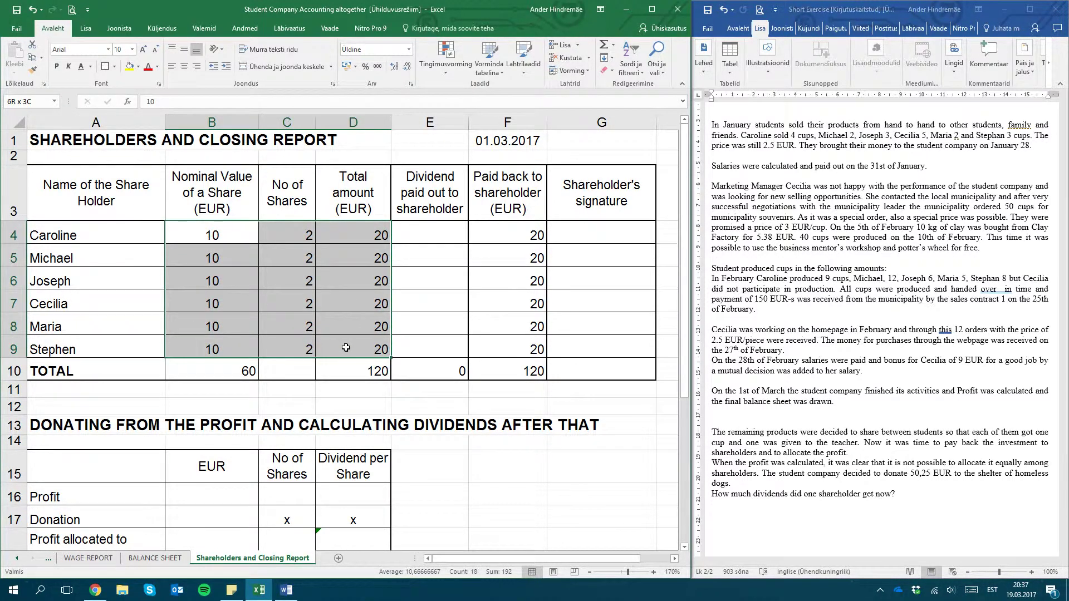
pyautogui.click(282, 229)
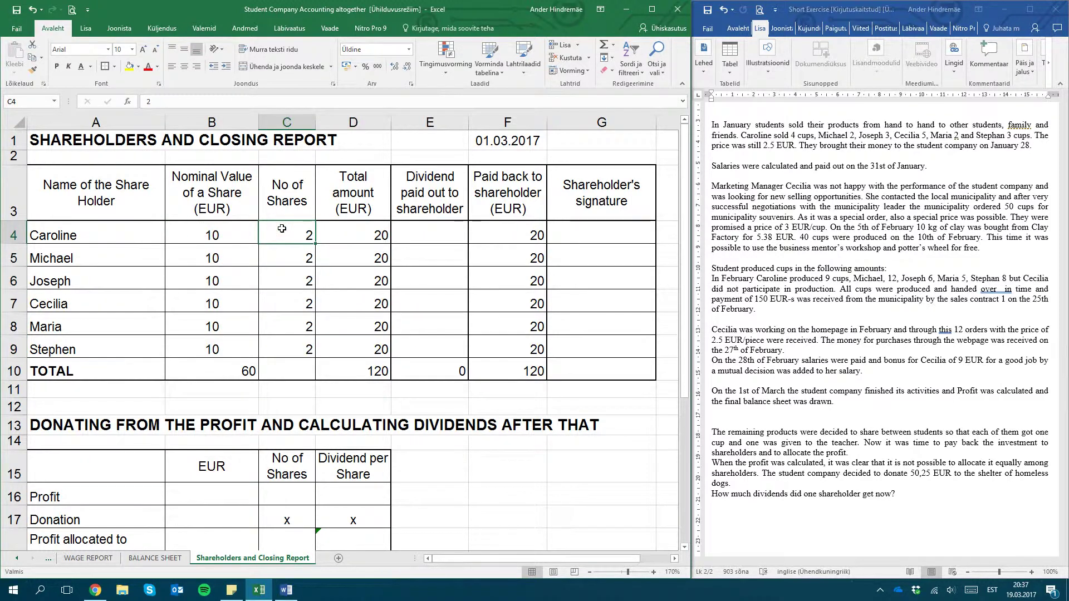
pyautogui.click(368, 238)
pyautogui.click(432, 251)
pyautogui.moveTo(377, 230); pyautogui.dragTo(350, 343)
pyautogui.click(397, 234)
pyautogui.click(352, 243)
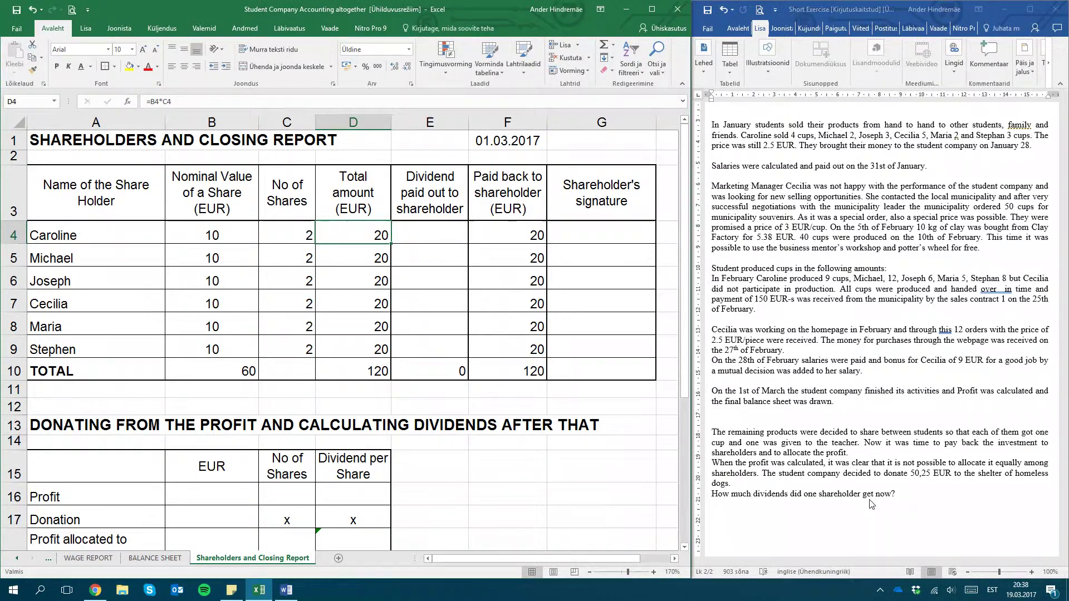
# Step: Enter a profit of 110,25 and a donation of 50,25 in the donation and dividend calculation table
pyautogui.click(394, 425)
pyautogui.scroll(-3, 393, 427)
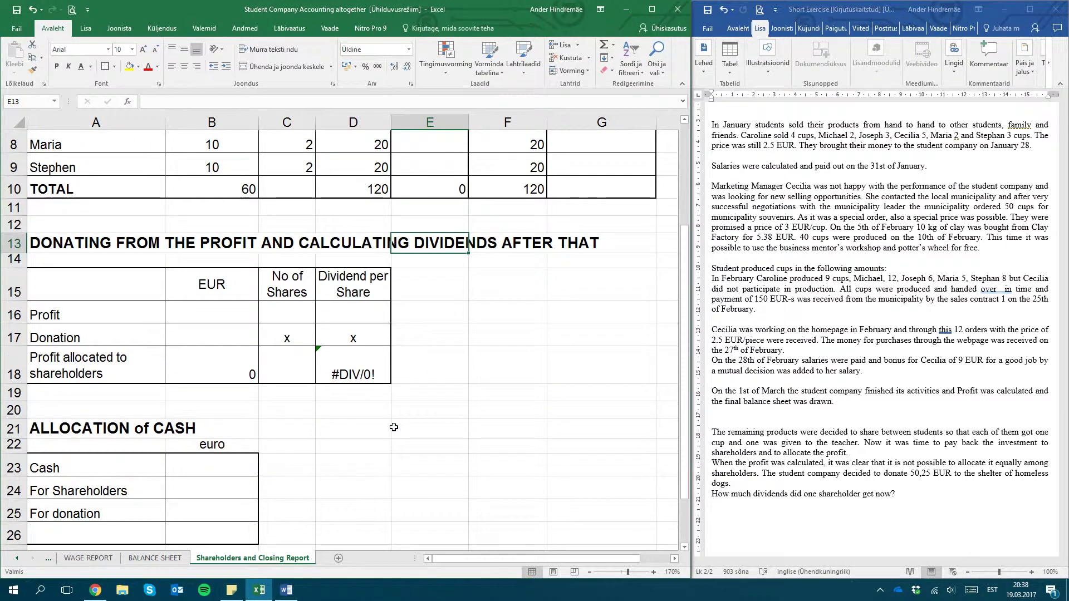
pyautogui.click(207, 313)
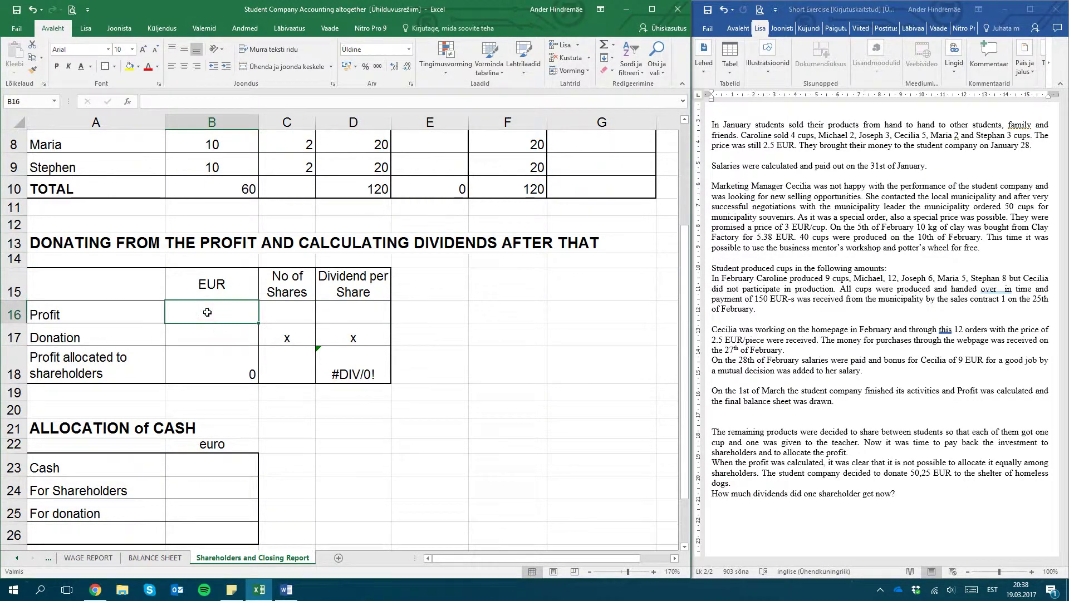
pyautogui.write('110,25')
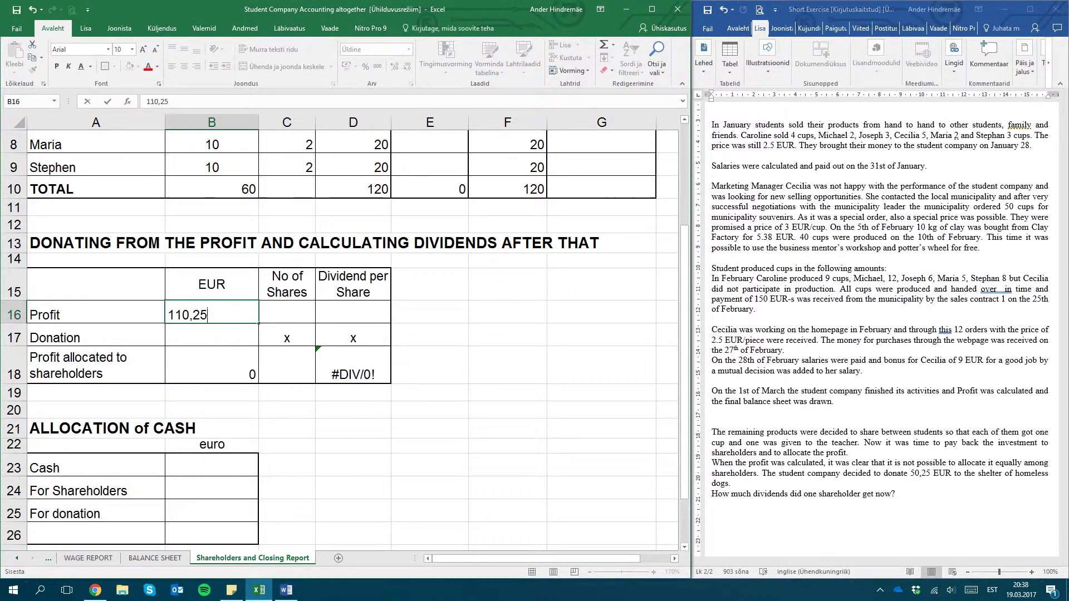
pyautogui.press('Return')
pyautogui.write('50,25')
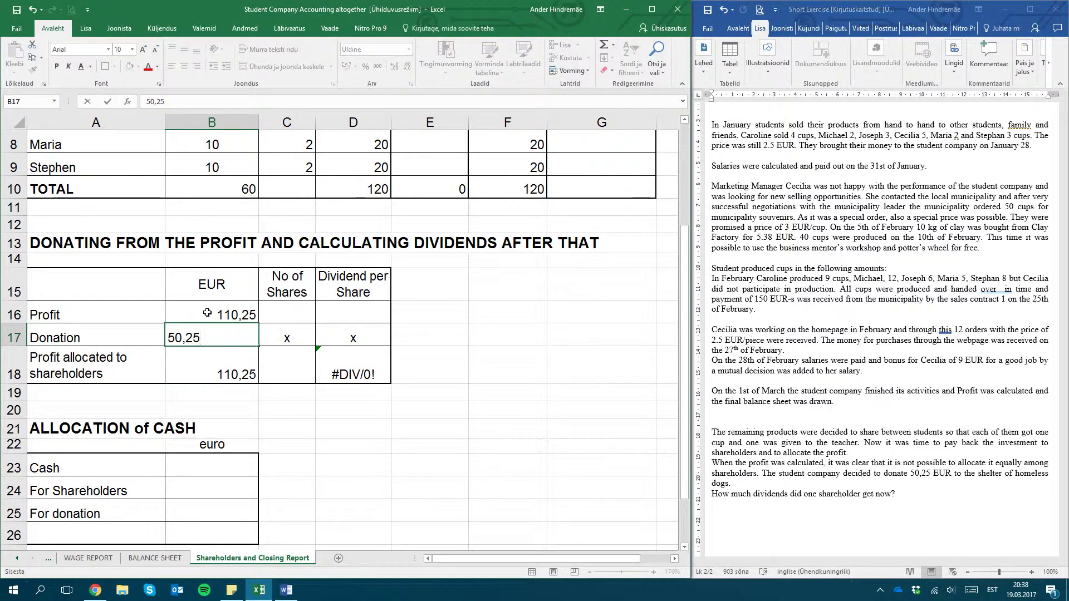
pyautogui.press('Return')
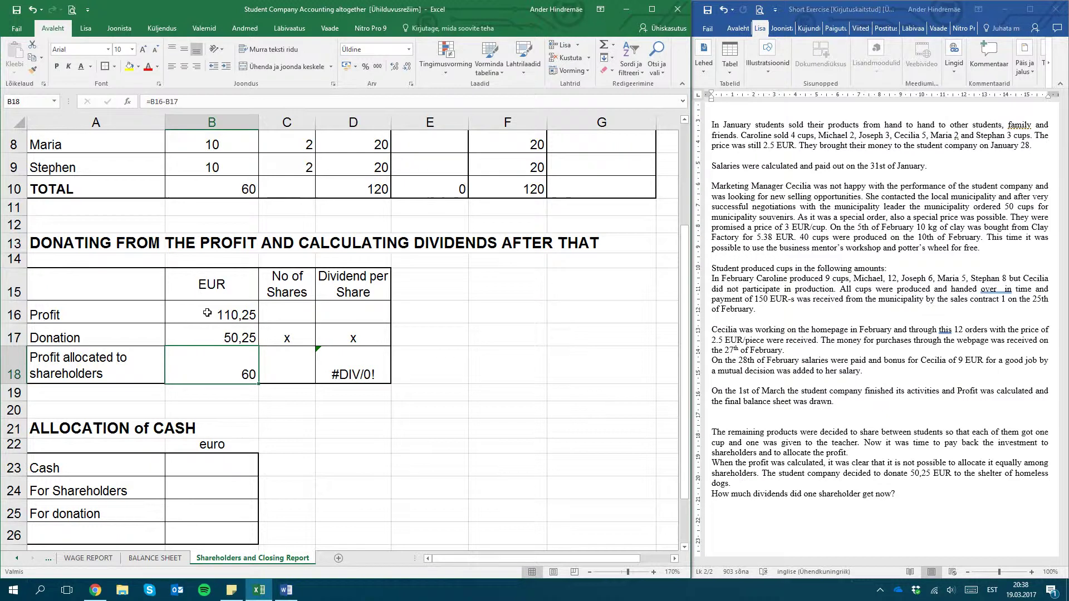
# Step: Count the shareholders' shares in the shareholder table and enter 12 as the number of shares in the Profit row
pyautogui.click(229, 420)
pyautogui.click(170, 365)
pyautogui.scroll(3, 240, 396)
pyautogui.scroll(-1, 253, 422)
pyautogui.scroll(-2, 253, 421)
pyautogui.scroll(3, 279, 334)
pyautogui.click(305, 232)
pyautogui.moveTo(305, 232); pyautogui.dragTo(305, 348)
pyautogui.click(278, 485)
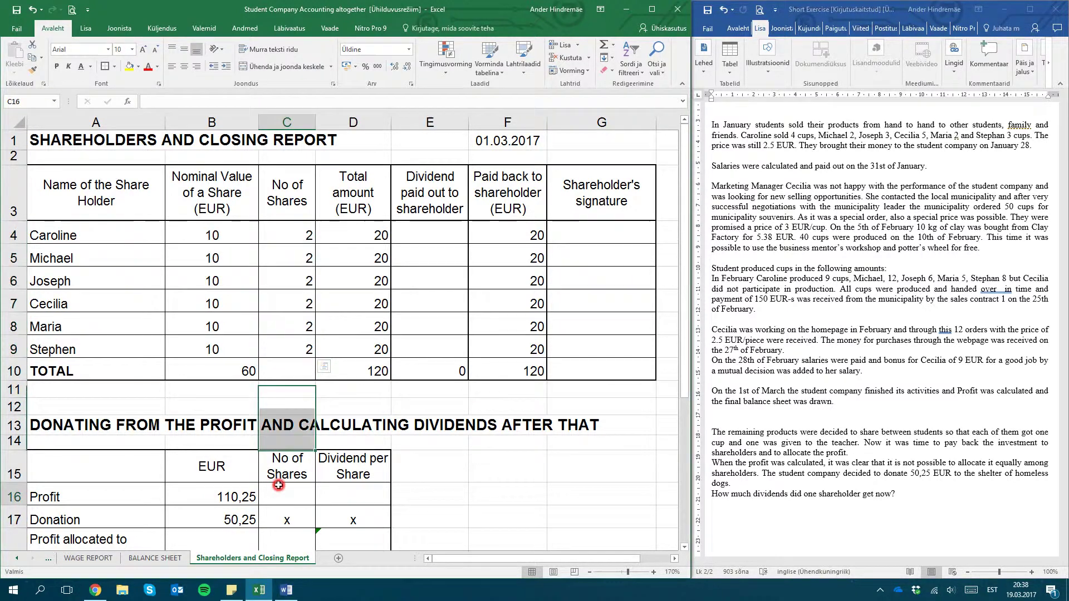
pyautogui.write('12')
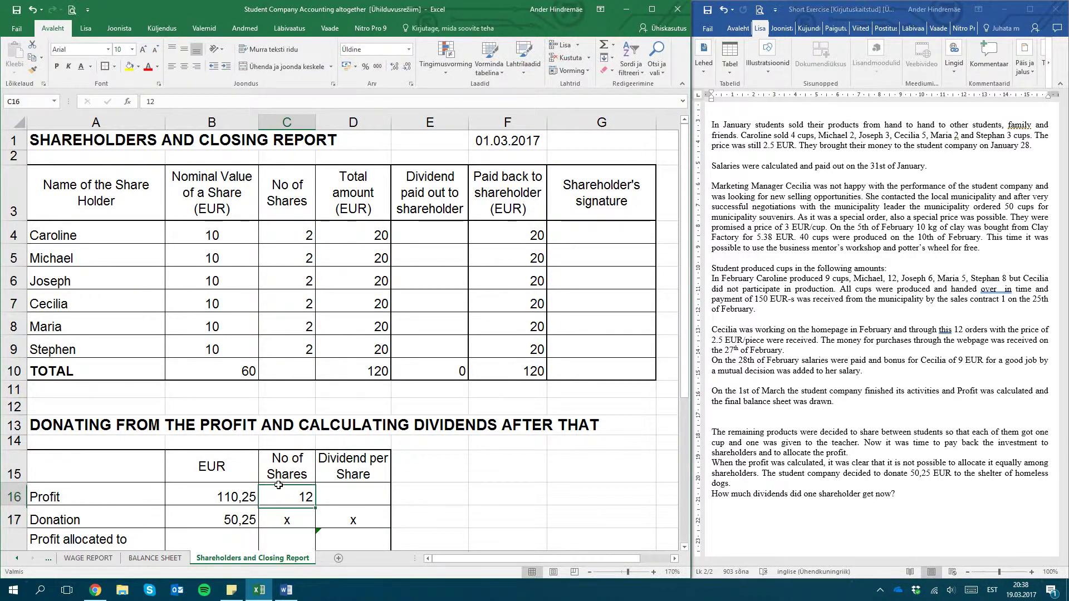
pyautogui.press('Tab')
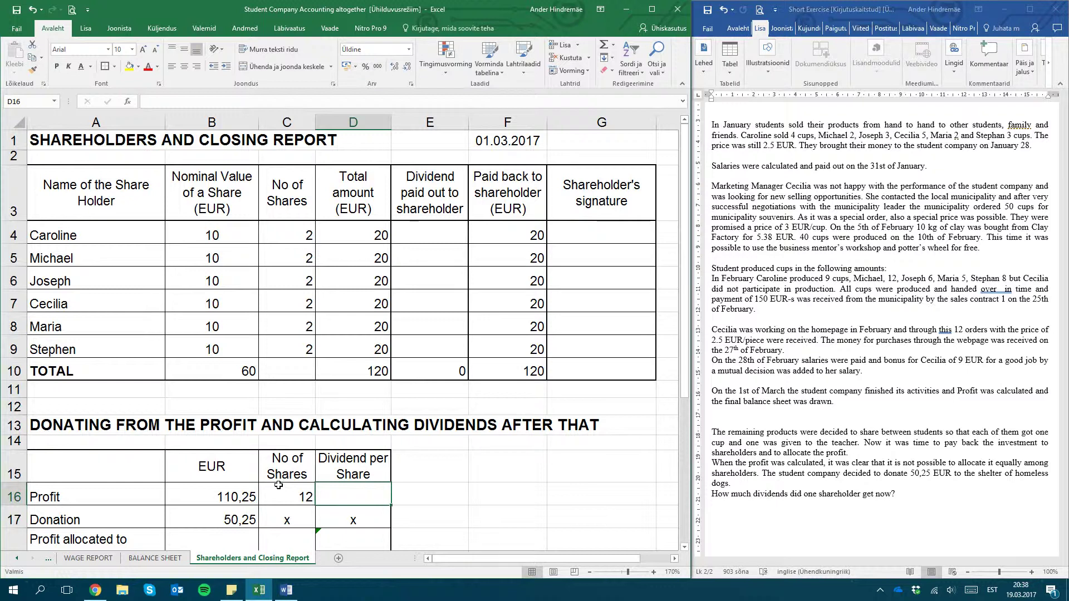
# Step: Calculate the Profit row's dividend per share with the formula =B16/C16
pyautogui.write('=')
pyautogui.click(248, 491)
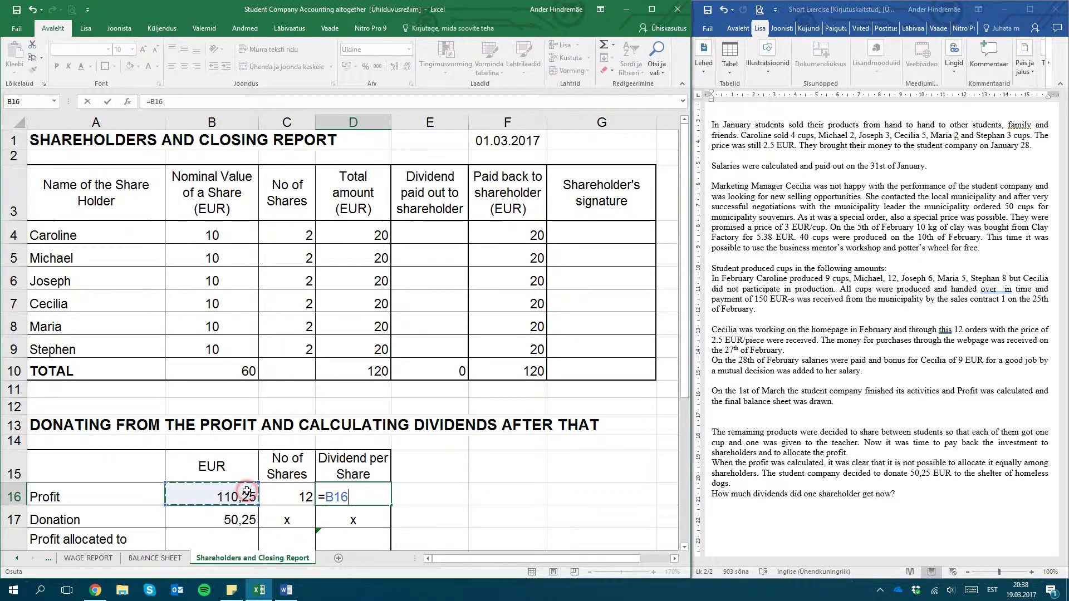
pyautogui.write('/')
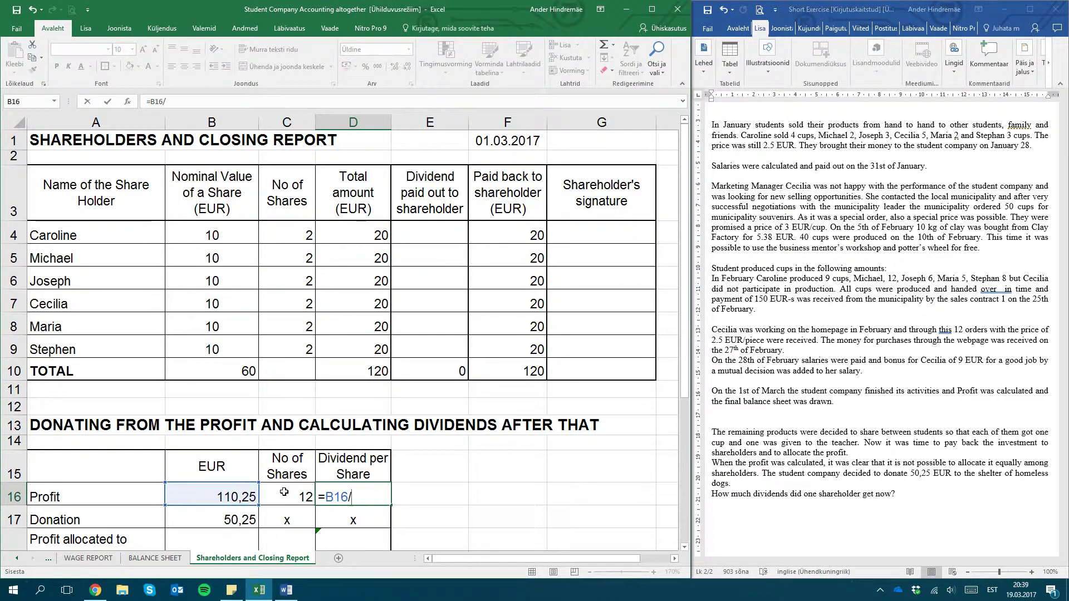
pyautogui.click(291, 494)
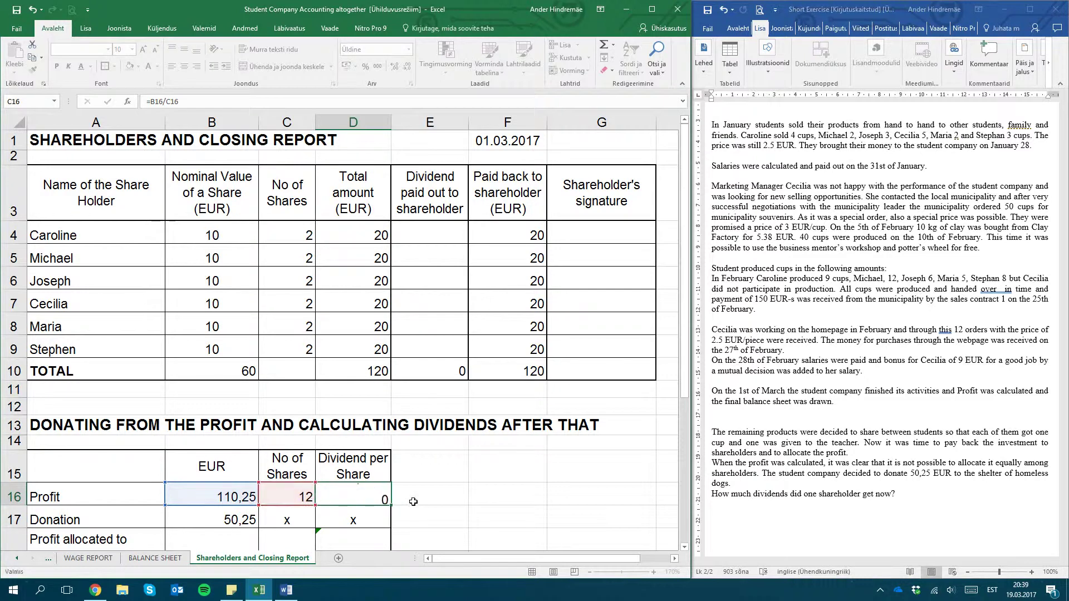
pyautogui.press('Return')
pyautogui.scroll(-5, 417, 389)
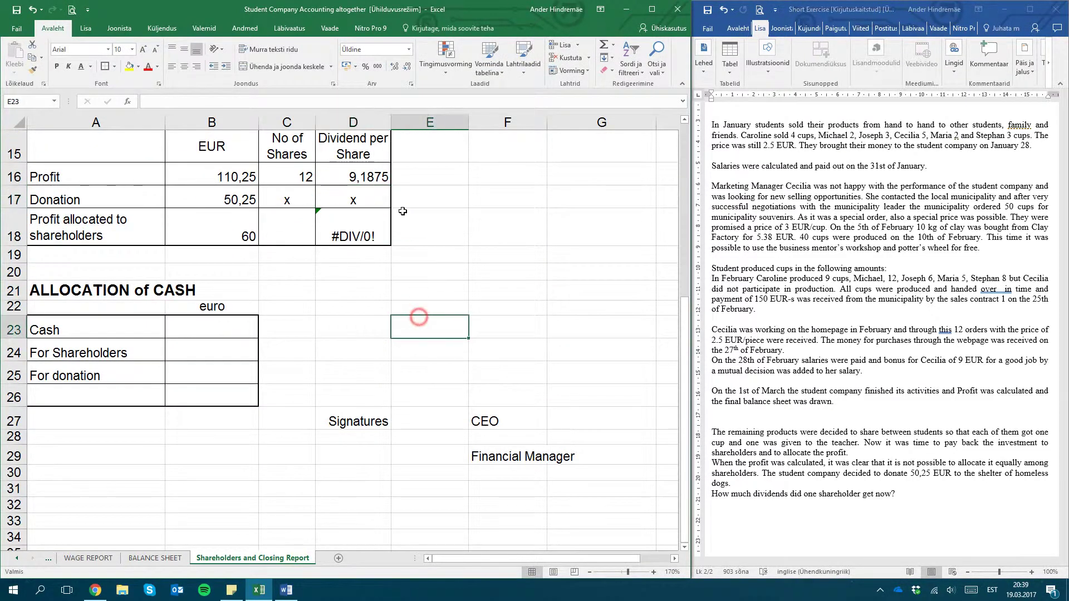
pyautogui.click(383, 179)
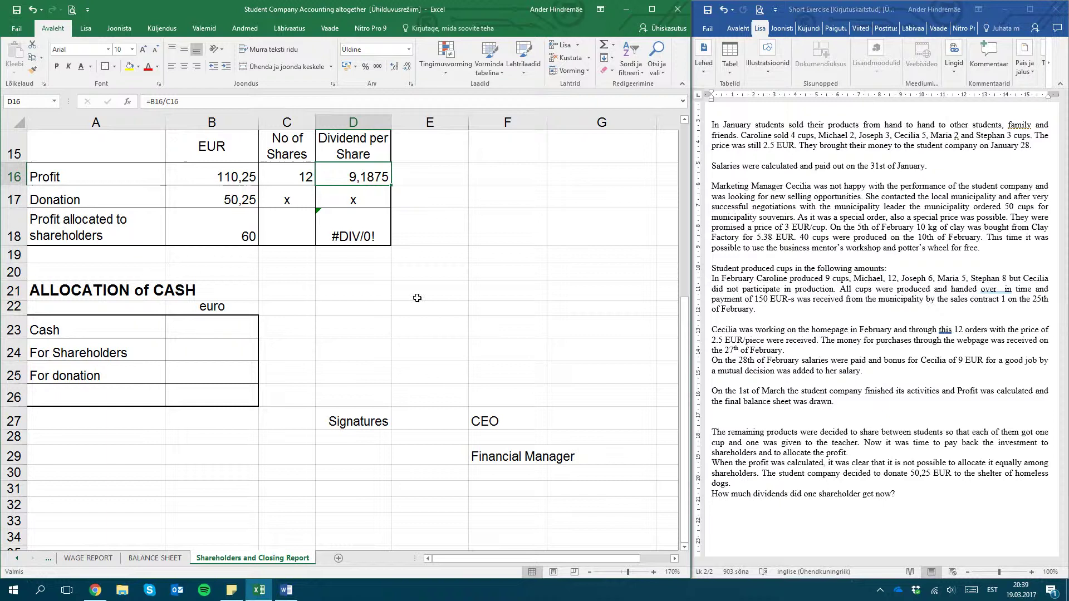
# Step: Set the number of shares for the profit allocated to shareholders with =C16 and check the resulting dividend per share
pyautogui.click(282, 224)
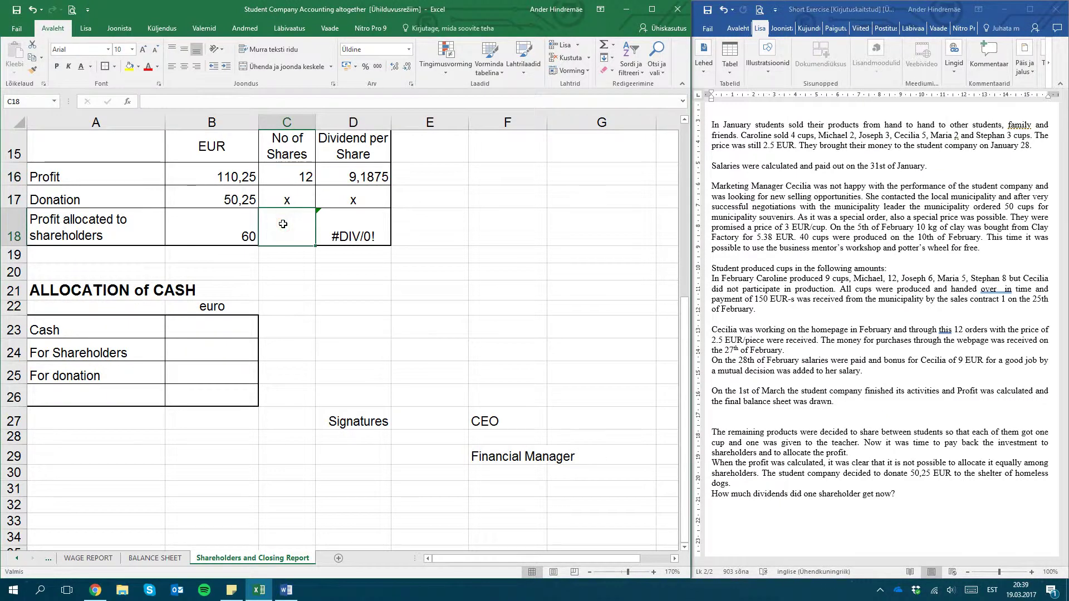
pyautogui.write('=c16')
pyautogui.press('Return')
pyautogui.click(283, 224)
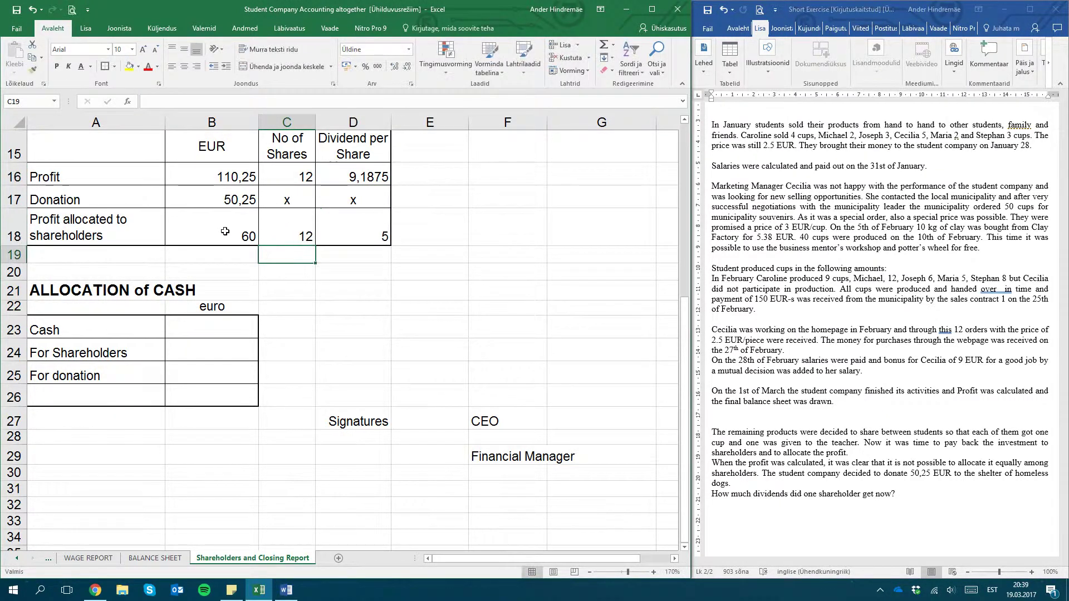
pyautogui.click(251, 236)
pyautogui.click(306, 236)
pyautogui.click(363, 240)
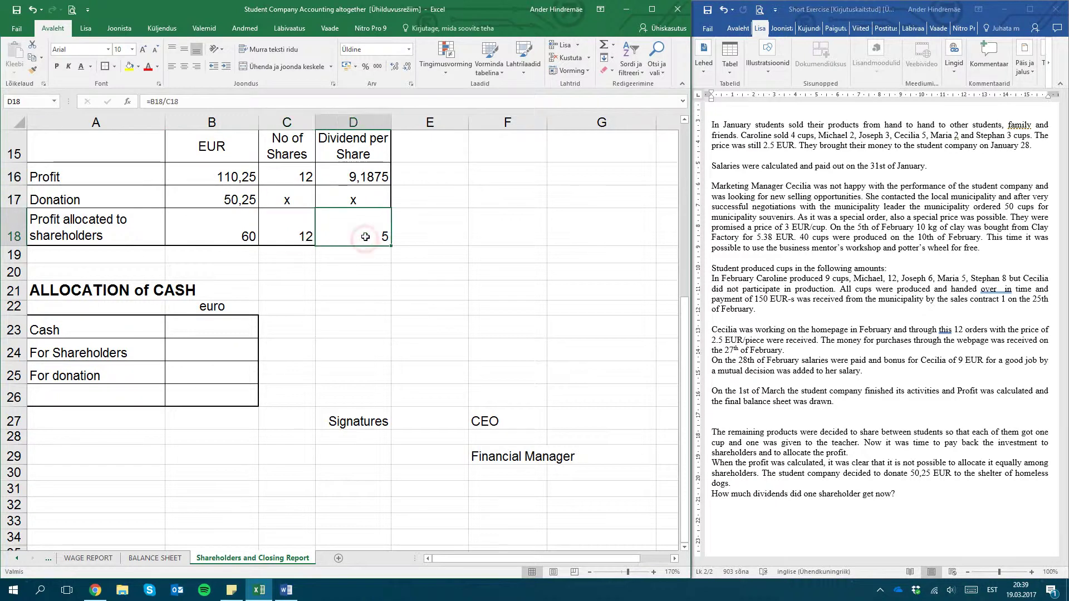
# Step: Enter 10 as the dividend paid out to each of the six shareholders, based on their shares and the dividend per share
pyautogui.scroll(5, 474, 236)
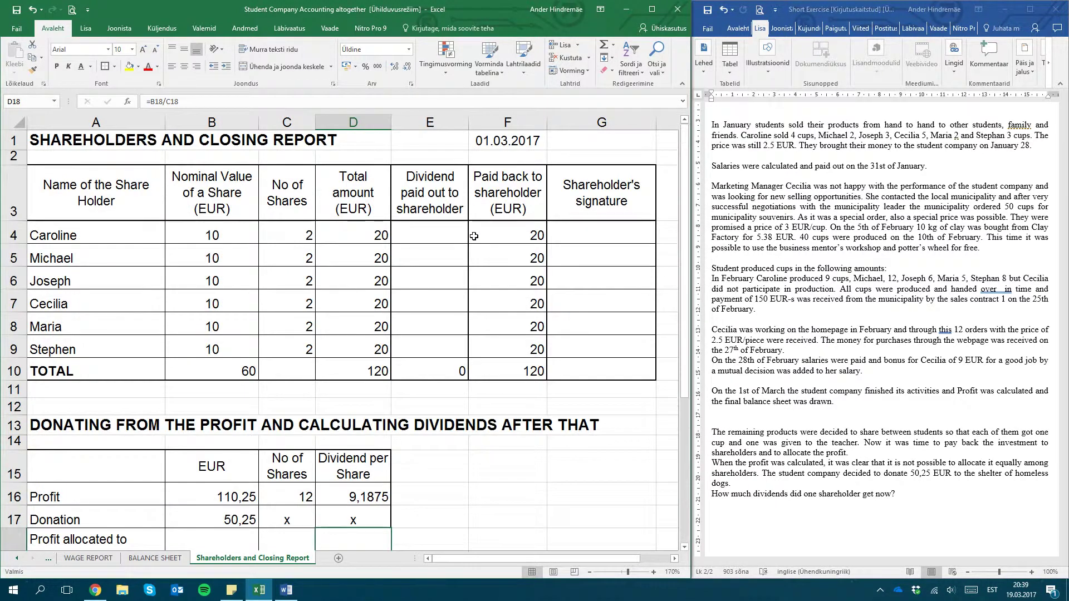
pyautogui.scroll(-2, 473, 236)
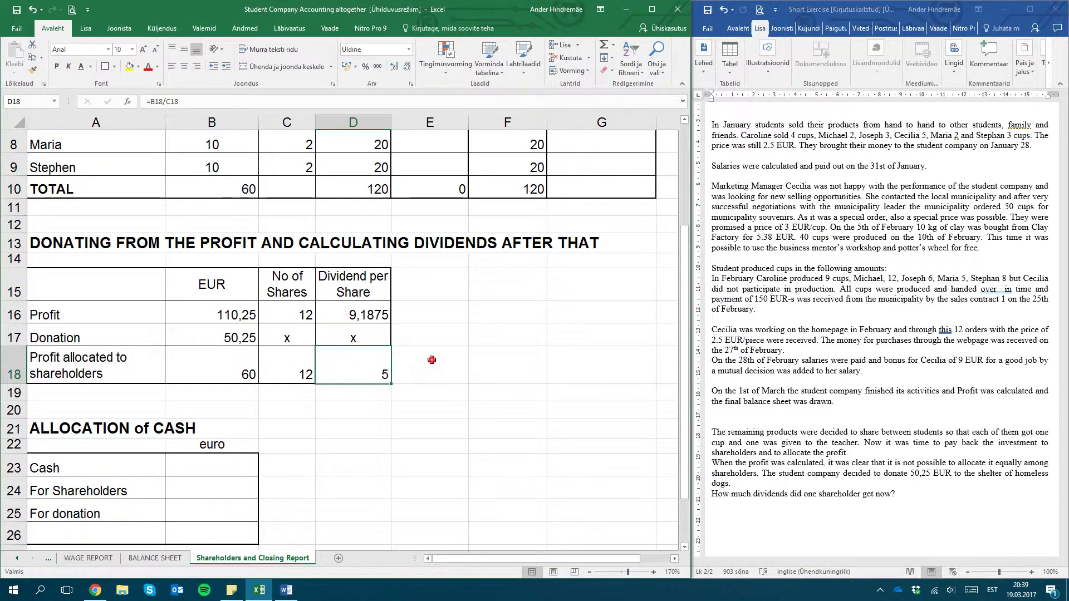
pyautogui.scroll(2, 346, 364)
pyautogui.scroll(1, 346, 365)
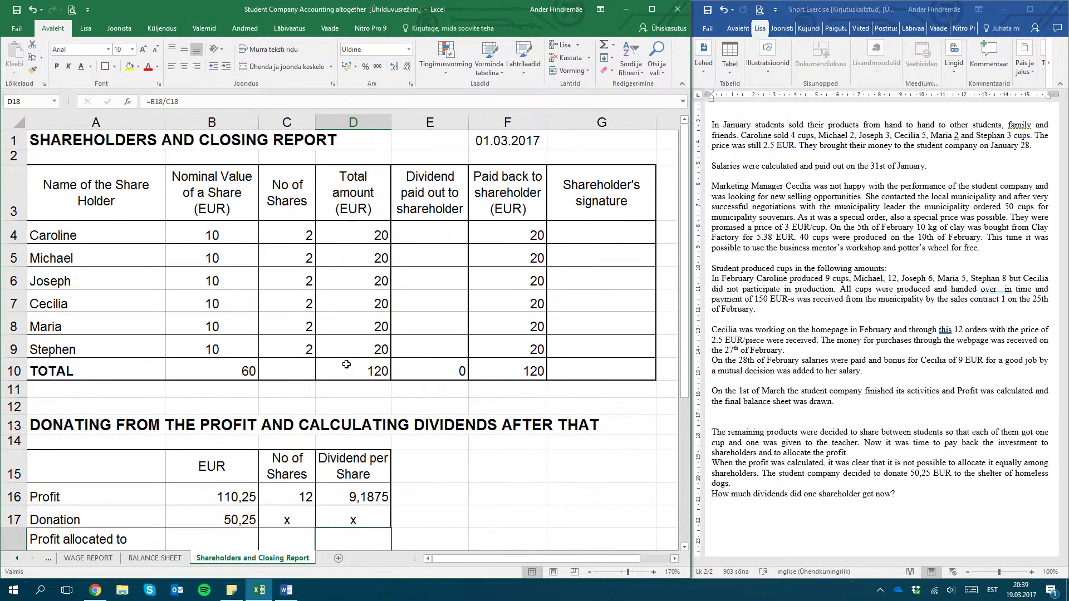
pyautogui.click(287, 234)
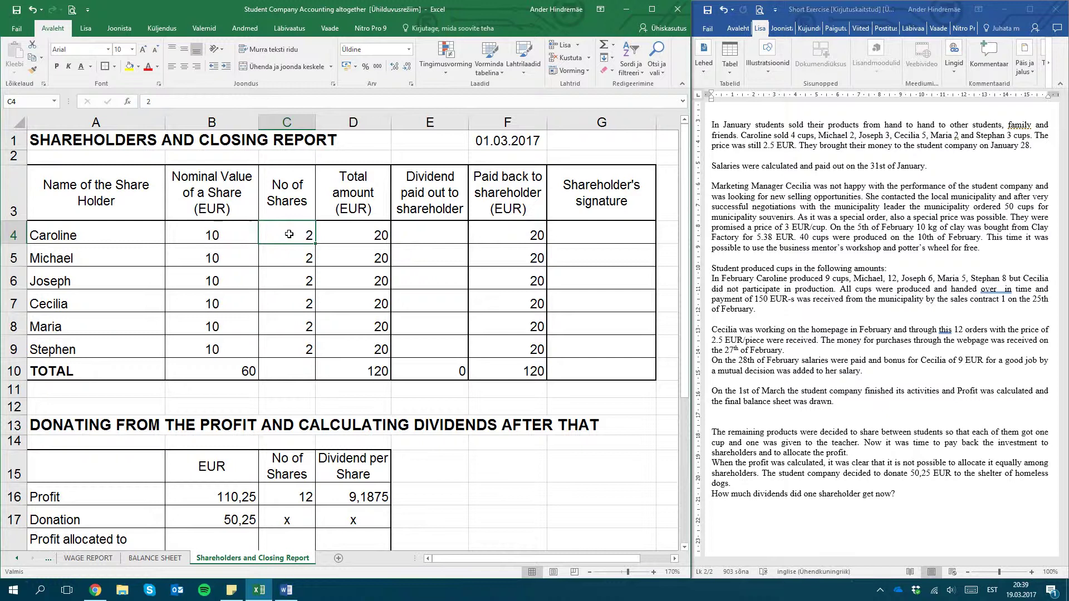
pyautogui.click(453, 234)
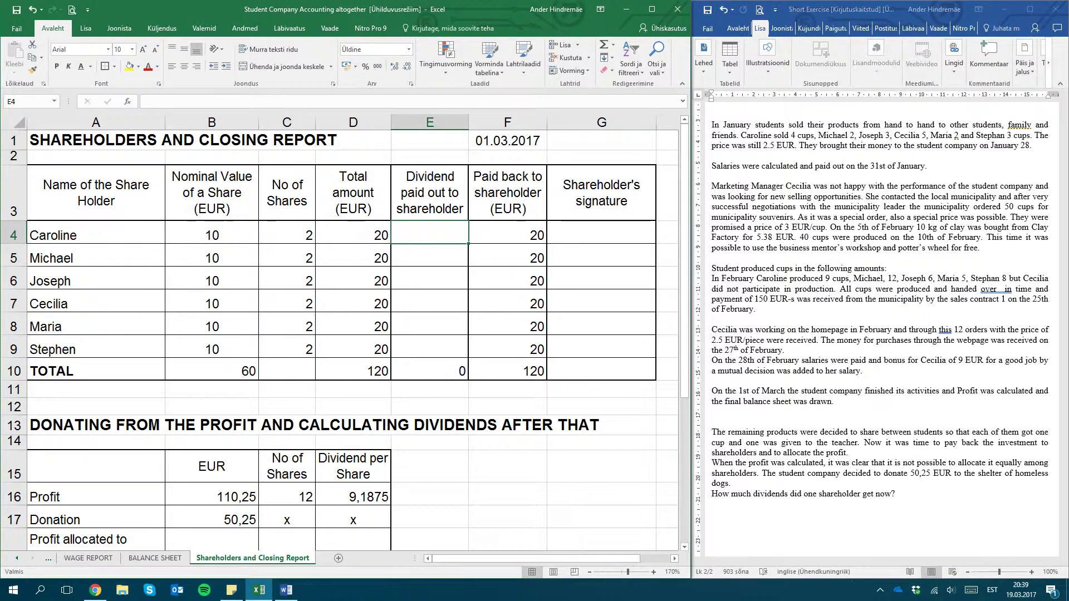
pyautogui.scroll(-3, 371, 420)
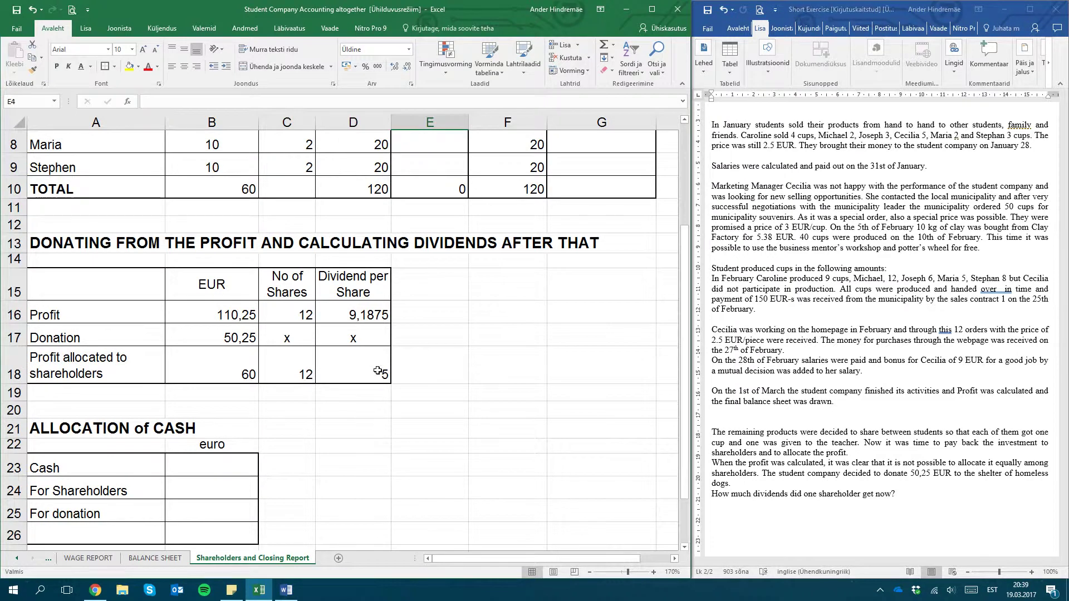
pyautogui.scroll(3, 428, 279)
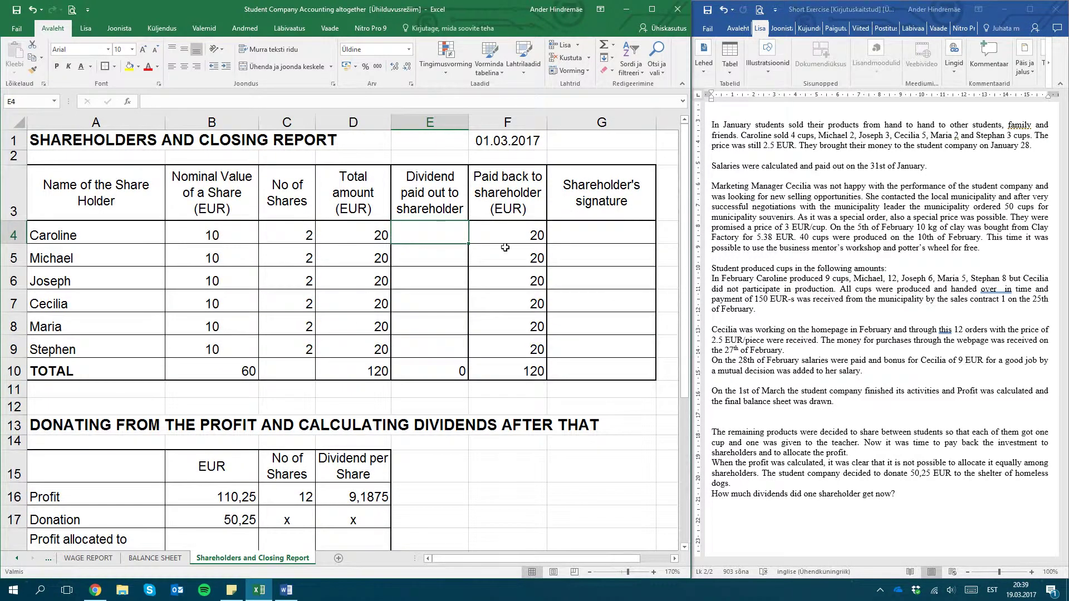
pyautogui.write('10')
pyautogui.press('Return')
pyautogui.write('10')
pyautogui.press('Return')
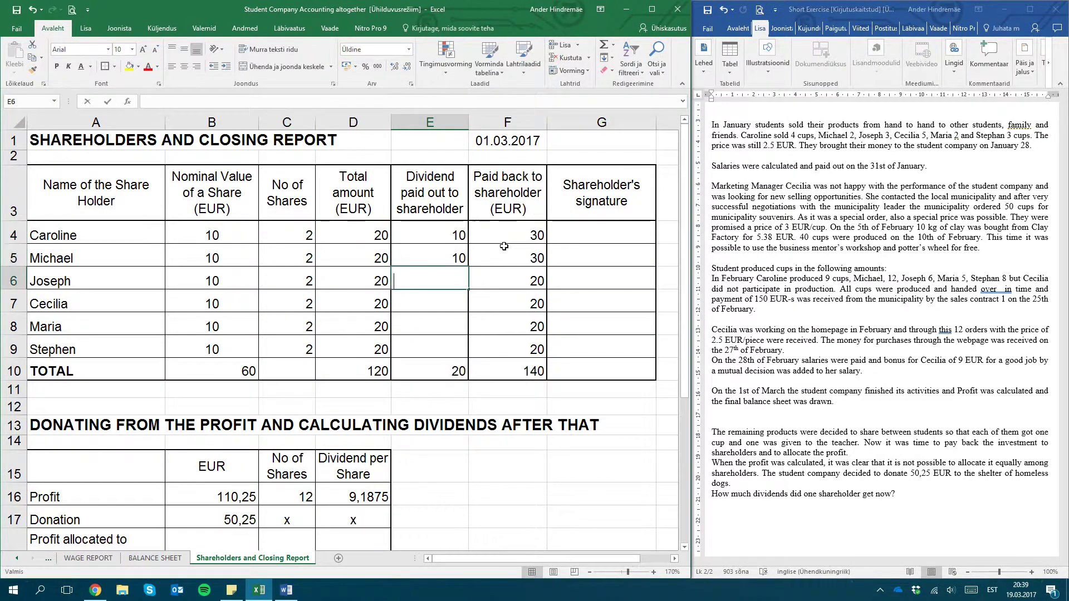
pyautogui.write('10')
pyautogui.press('Return')
pyautogui.write('10')
pyautogui.press('Return')
pyautogui.write('10')
pyautogui.press('Return')
pyautogui.write('10')
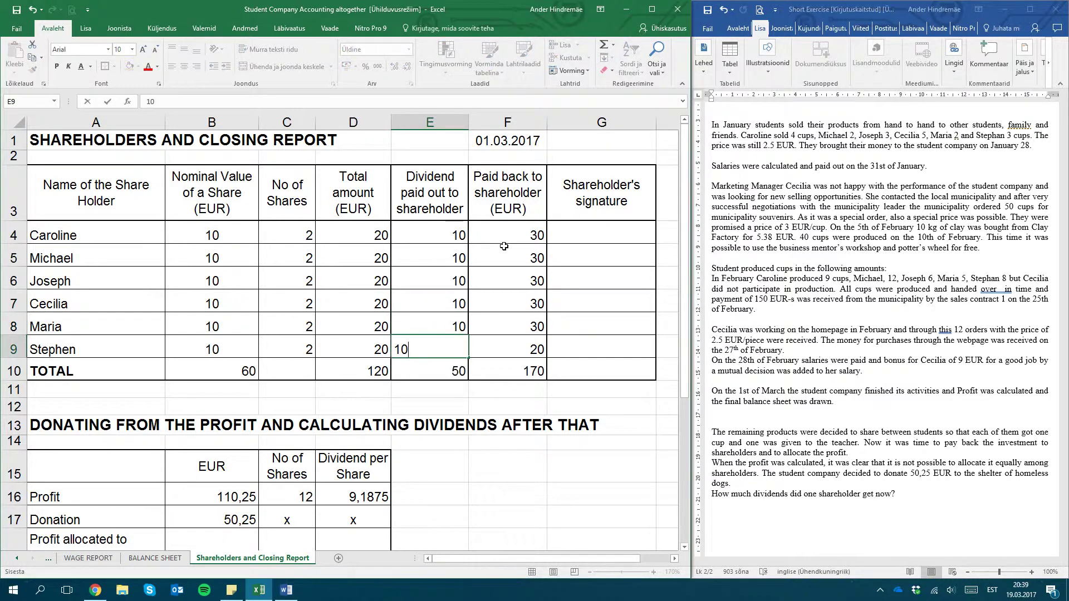
pyautogui.press('Return')
# Step: Check how the first shareholder's payback is made up of the total share amount and the dividend
pyautogui.click(541, 237)
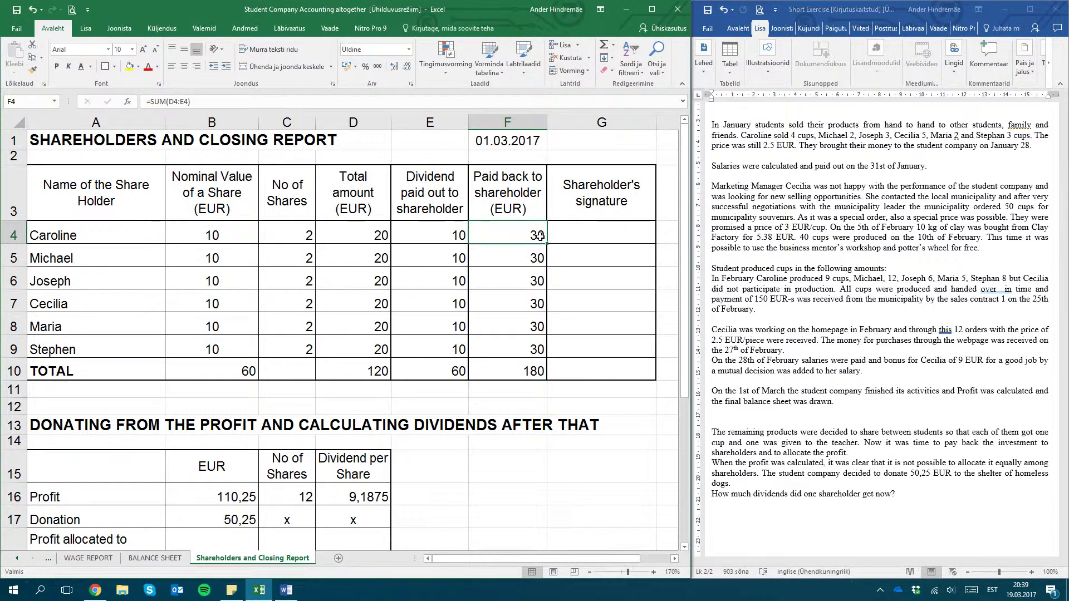
pyautogui.click(370, 240)
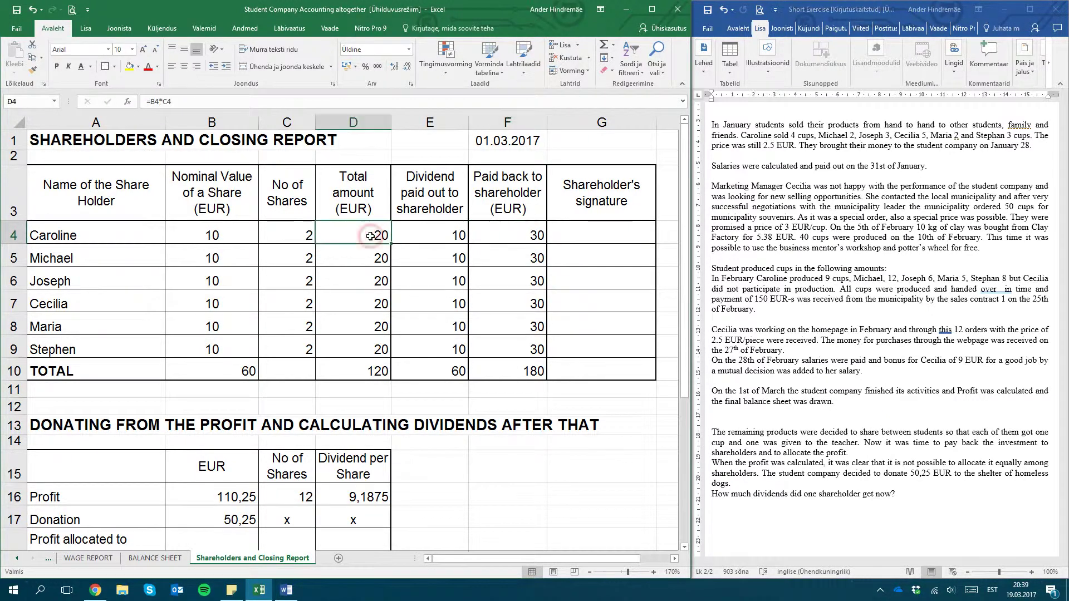
pyautogui.click(430, 237)
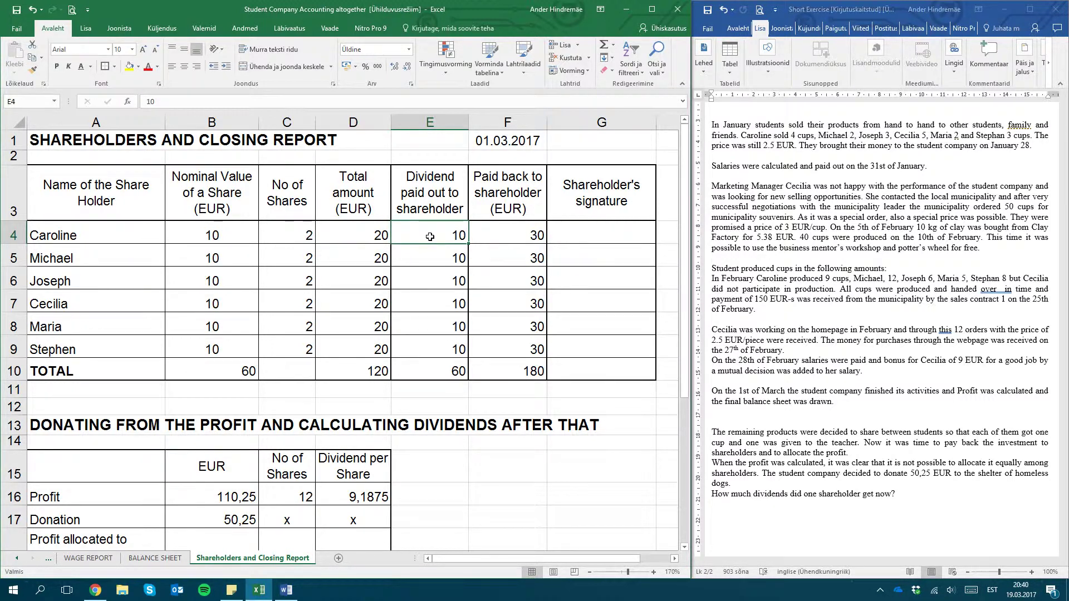
# Step: Look up the final cash balance in the ledger and enter 230,25 as Cash in the closing report's cash allocation
pyautogui.scroll(-2, 430, 237)
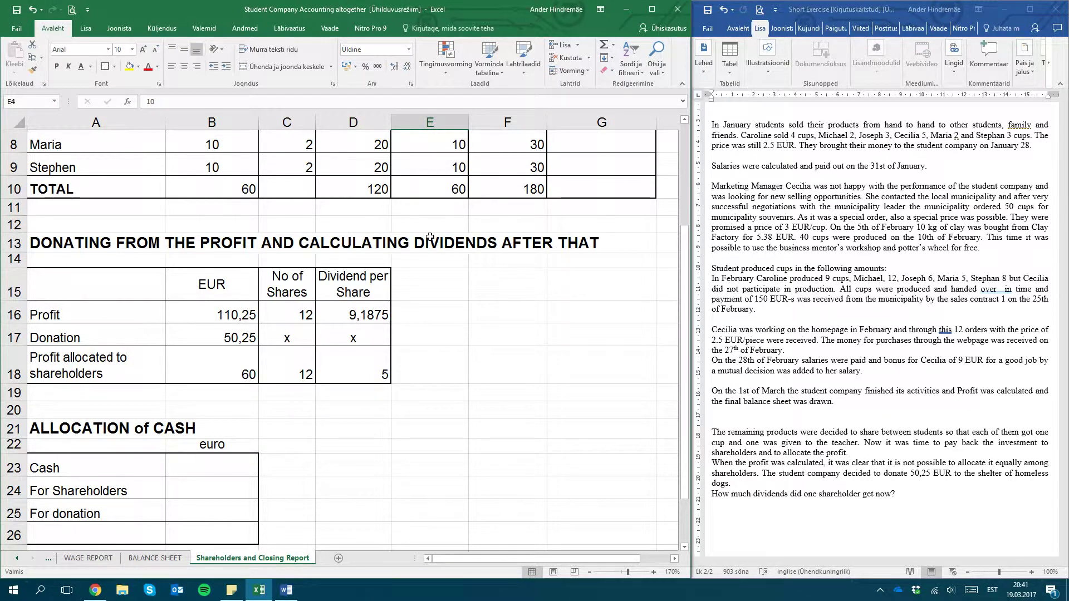
pyautogui.click(25, 560)
pyautogui.click(86, 557)
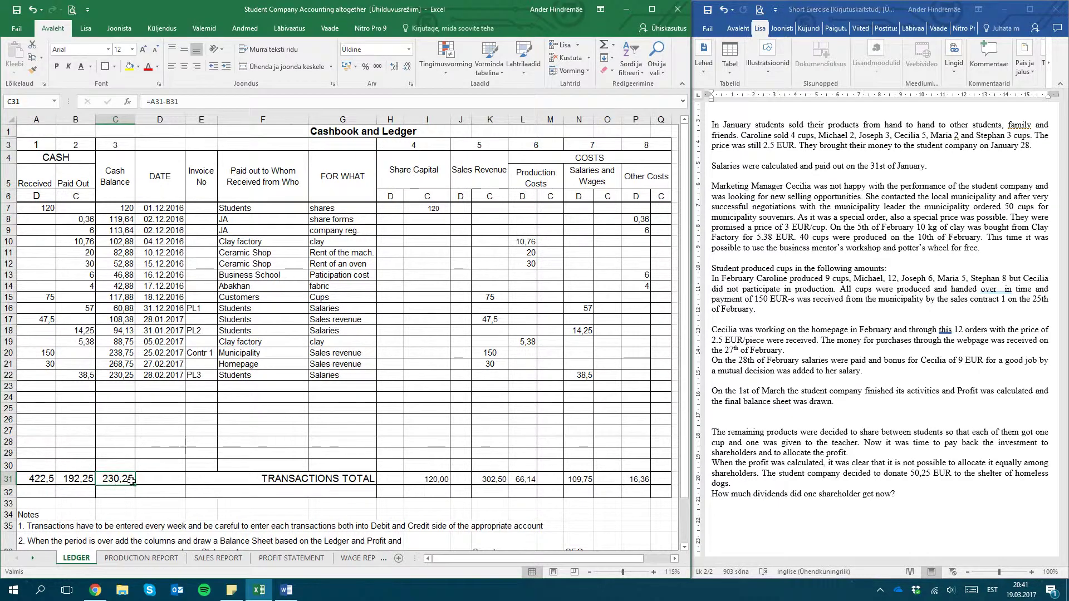
pyautogui.click(34, 558)
pyautogui.click(35, 557)
pyautogui.click(36, 558)
pyautogui.click(35, 557)
pyautogui.click(219, 557)
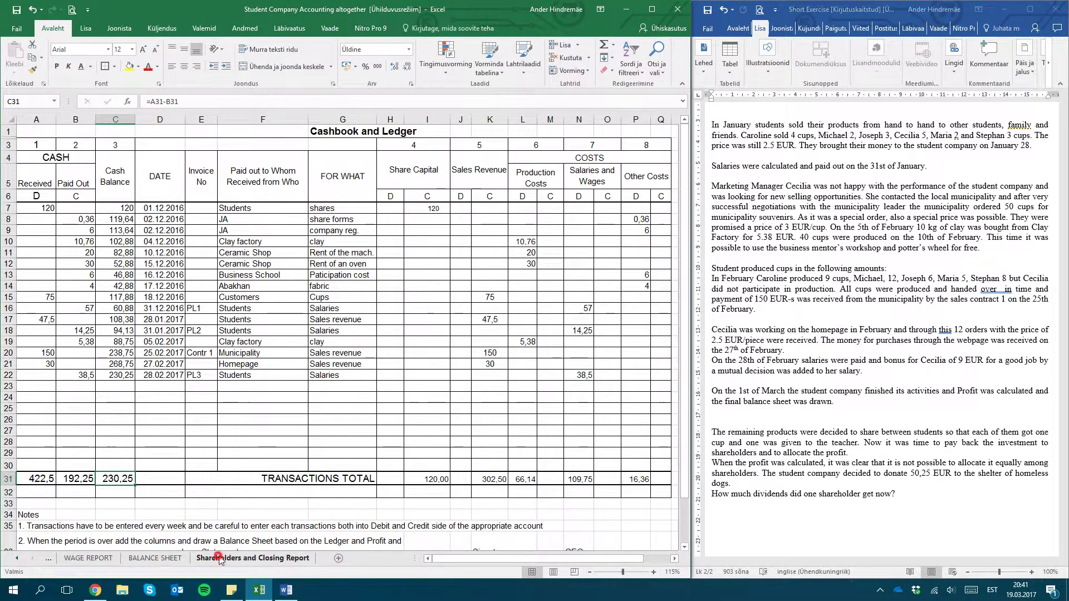
pyautogui.click(210, 468)
pyautogui.write('230,2')
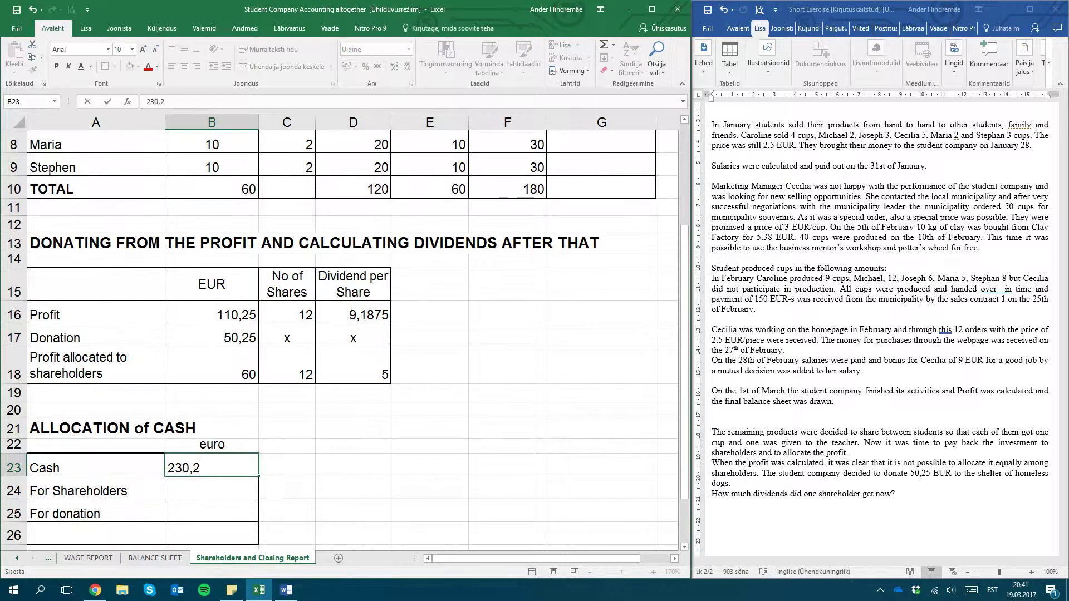
pyautogui.write('5')
pyautogui.press('Return')
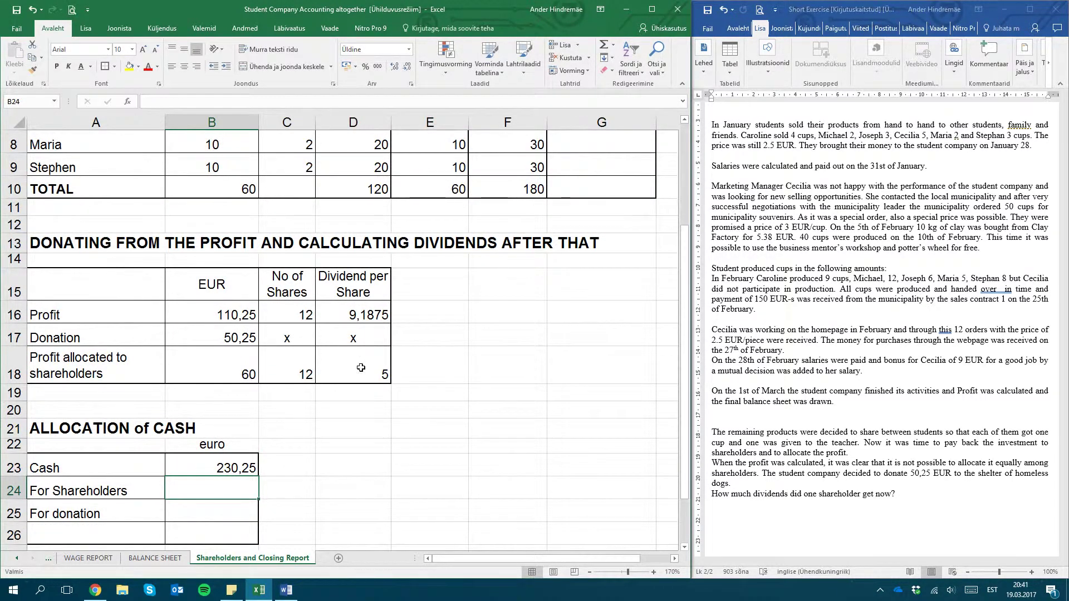
# Step: Look up the total paid back to shareholders and enter 180 as the For Shareholders amount in the cash allocation
pyautogui.scroll(3, 361, 367)
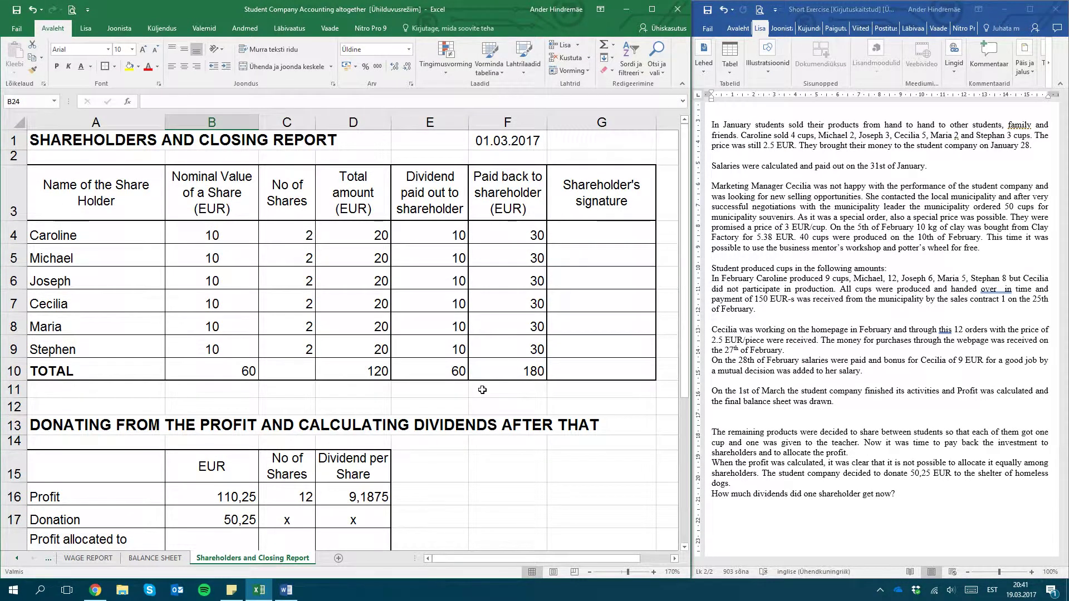
pyautogui.scroll(-3, 482, 390)
pyautogui.scroll(3, 499, 361)
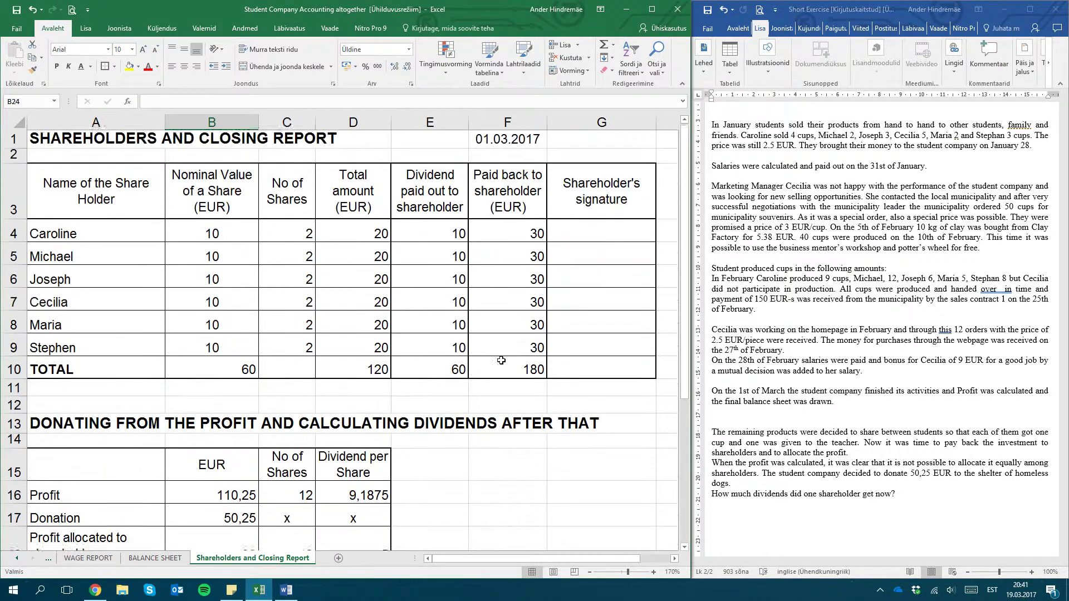
pyautogui.click(509, 369)
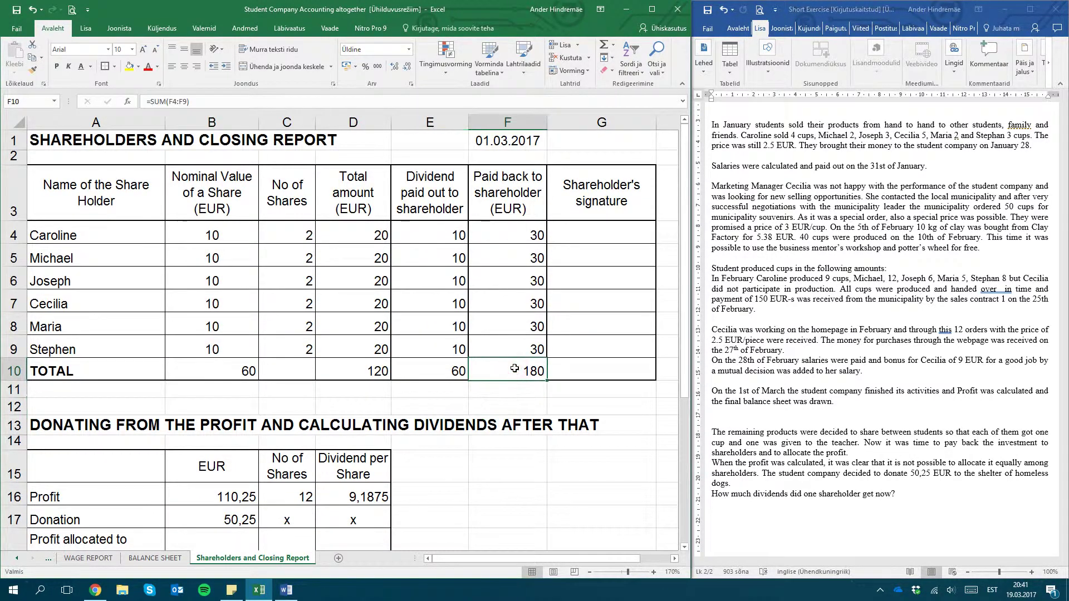
pyautogui.scroll(-5, 514, 369)
pyautogui.click(206, 351)
pyautogui.write('19')
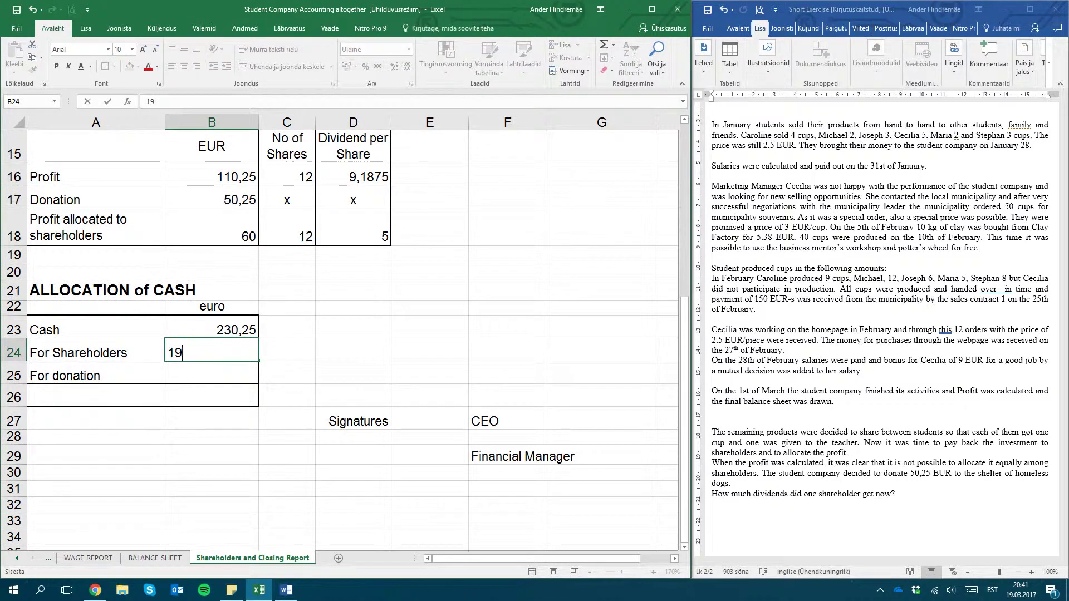
pyautogui.press('BackSpace')
pyautogui.write('80')
pyautogui.press('Return')
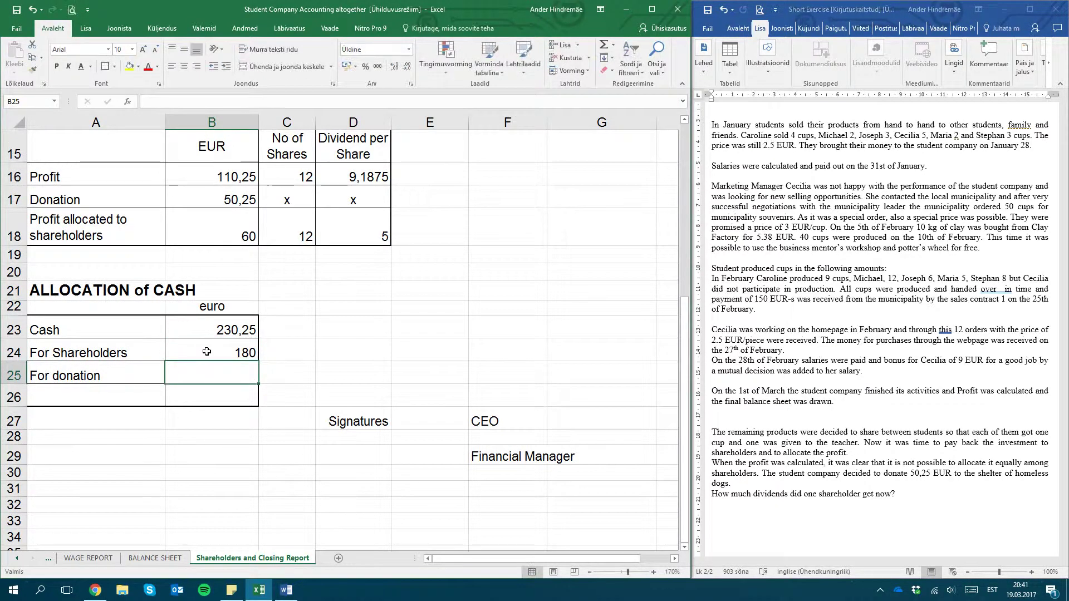
# Step: Enter the donation of 50,25 from the profit table as the For donation amount in the cash allocation
pyautogui.click(235, 199)
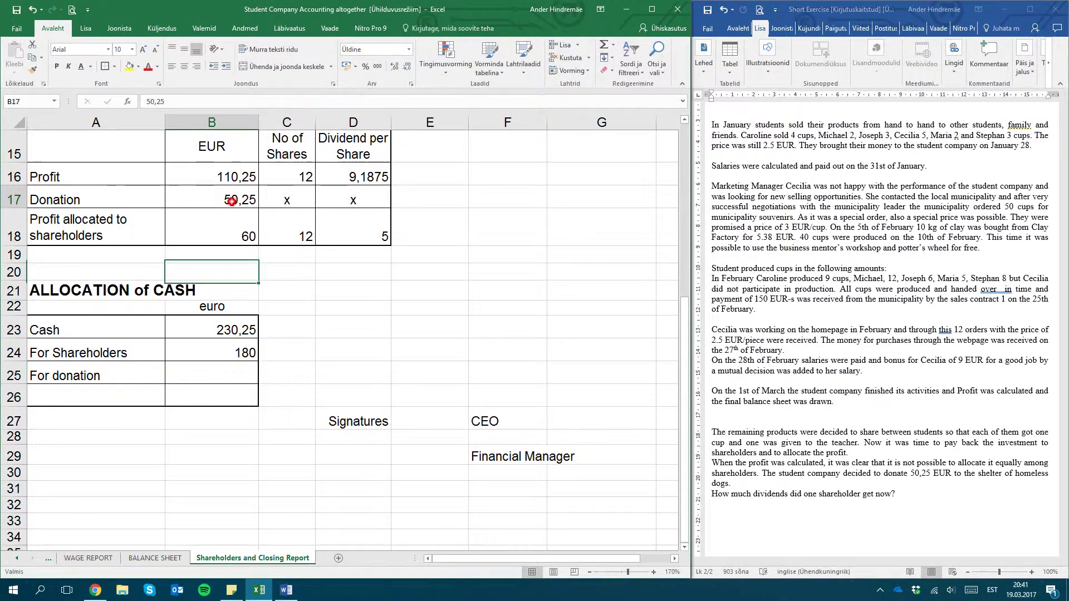
pyautogui.click(228, 370)
pyautogui.write('50,25')
pyautogui.press('Return')
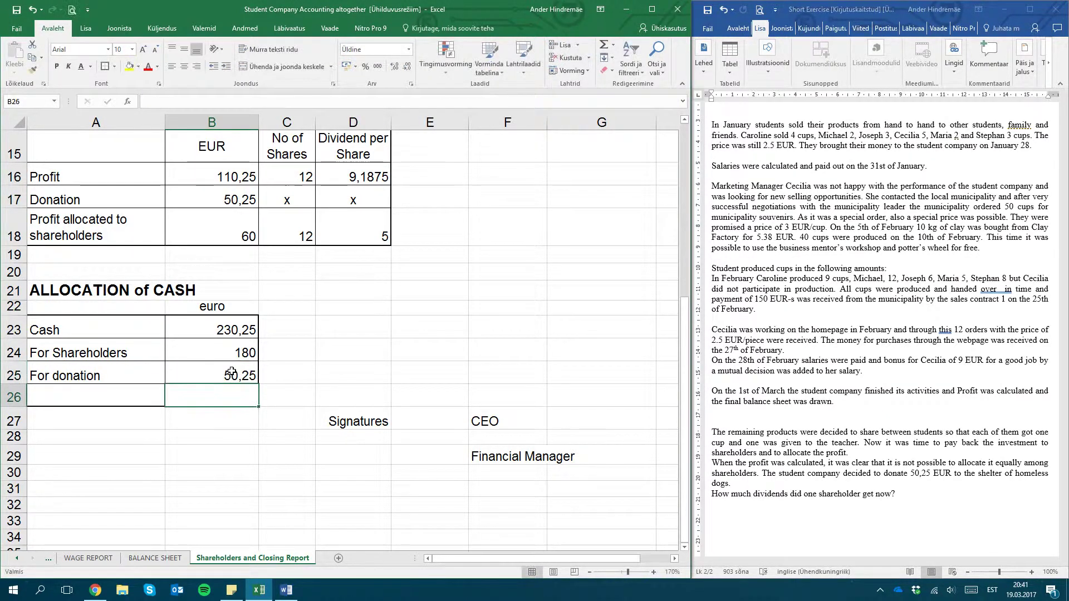
# Step: Calculate the remaining cash in B26 below the donation with =B23-B24-B25 and check the result
pyautogui.write('=')
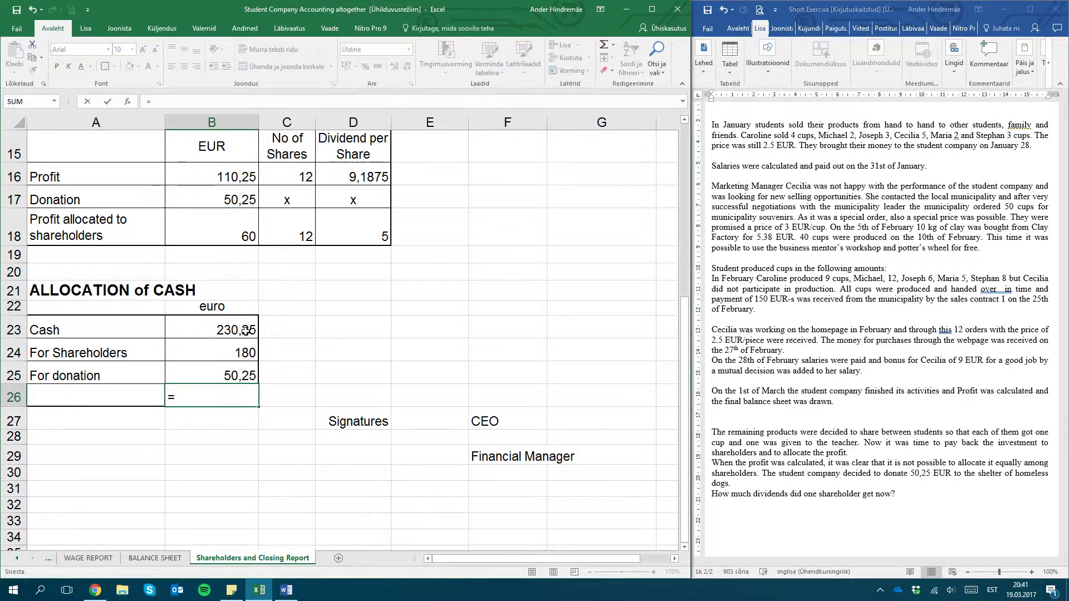
pyautogui.click(246, 331)
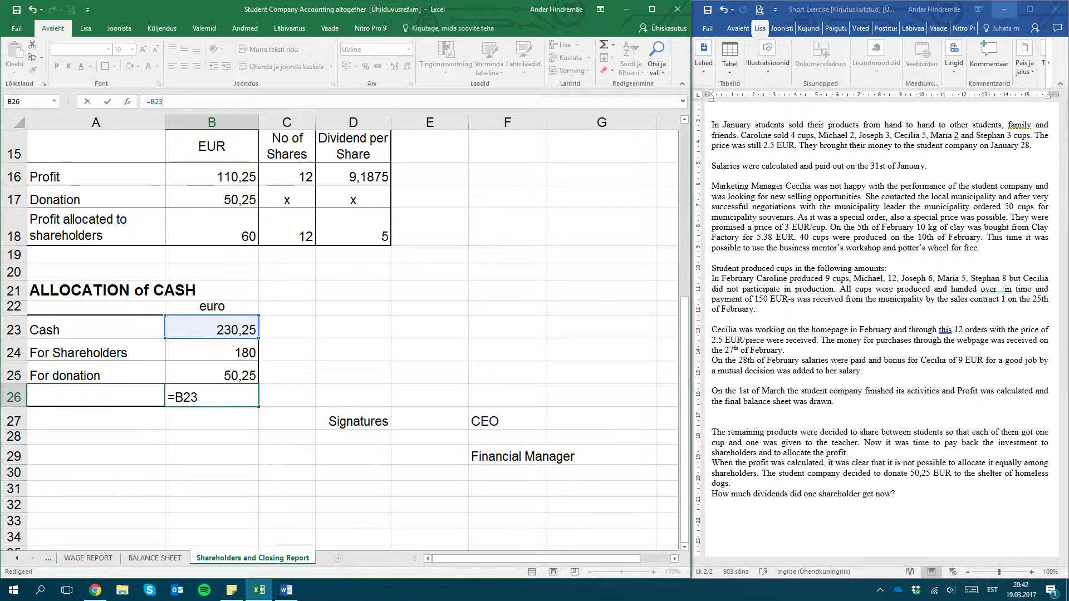
pyautogui.write('-')
pyautogui.click(238, 348)
pyautogui.write('-')
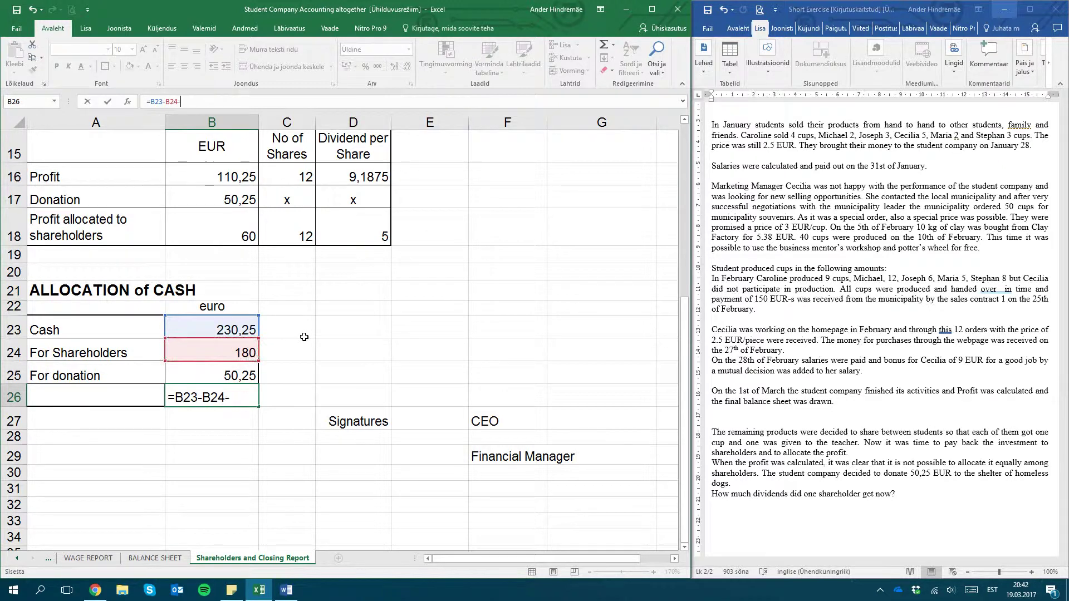
pyautogui.click(239, 374)
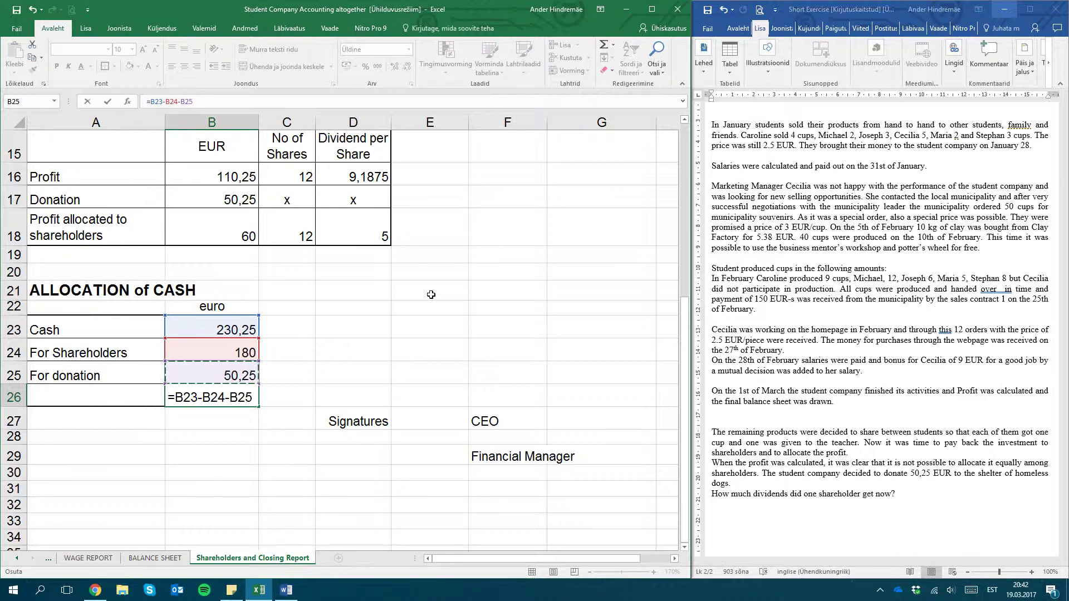
pyautogui.press('Return')
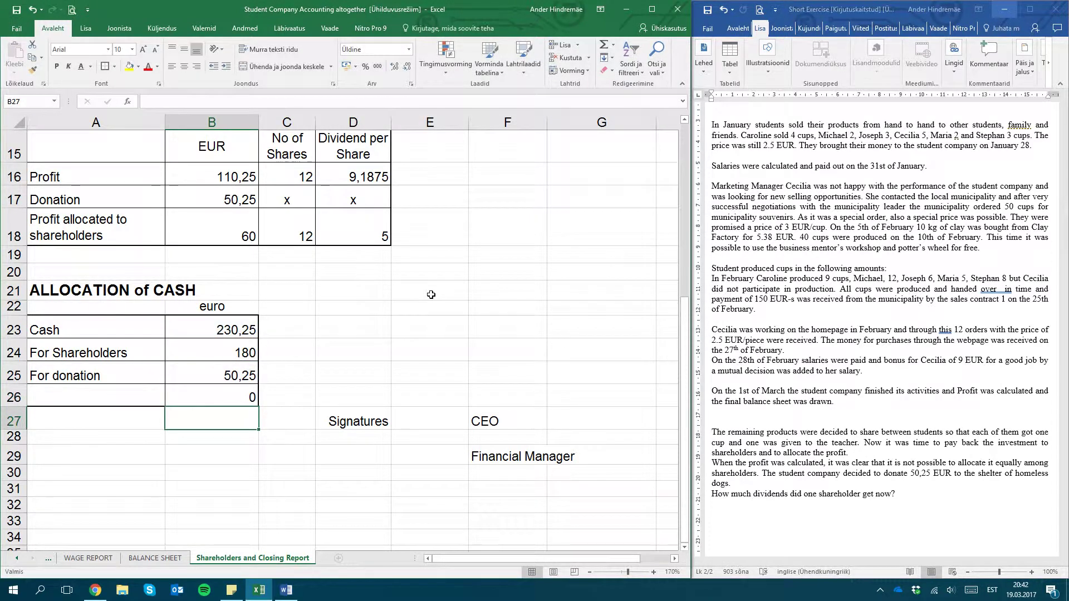
pyautogui.press('Up')
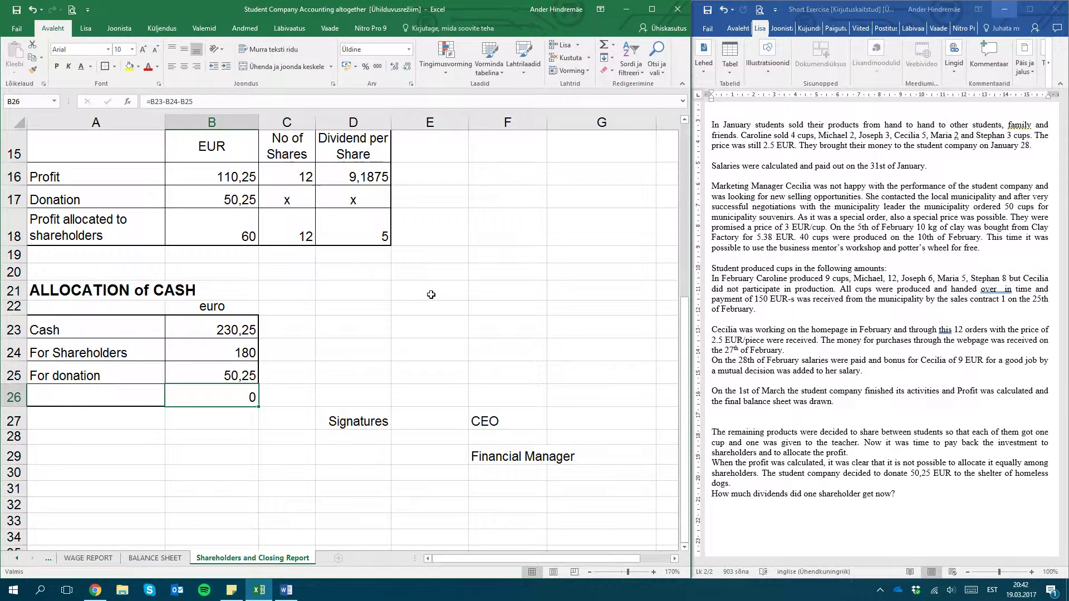